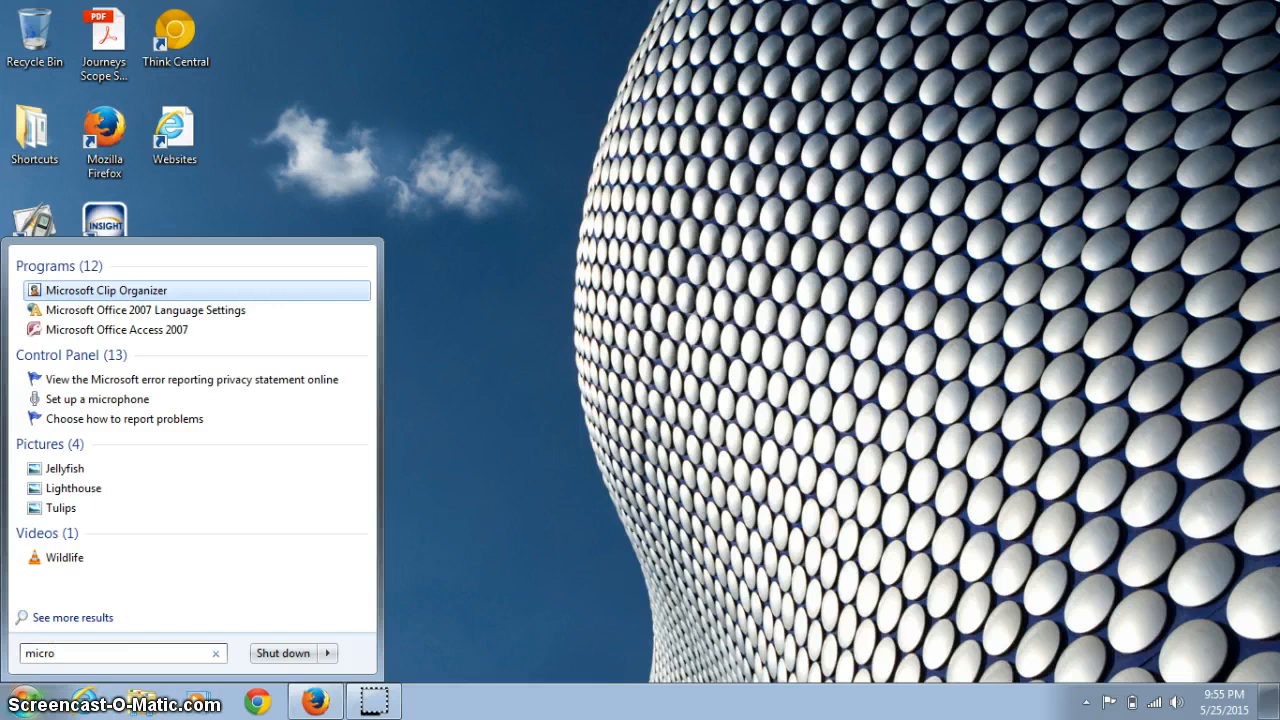
- Start Microsoft Office Access 2007 and accept the suggested user name and initials
click(138, 340)
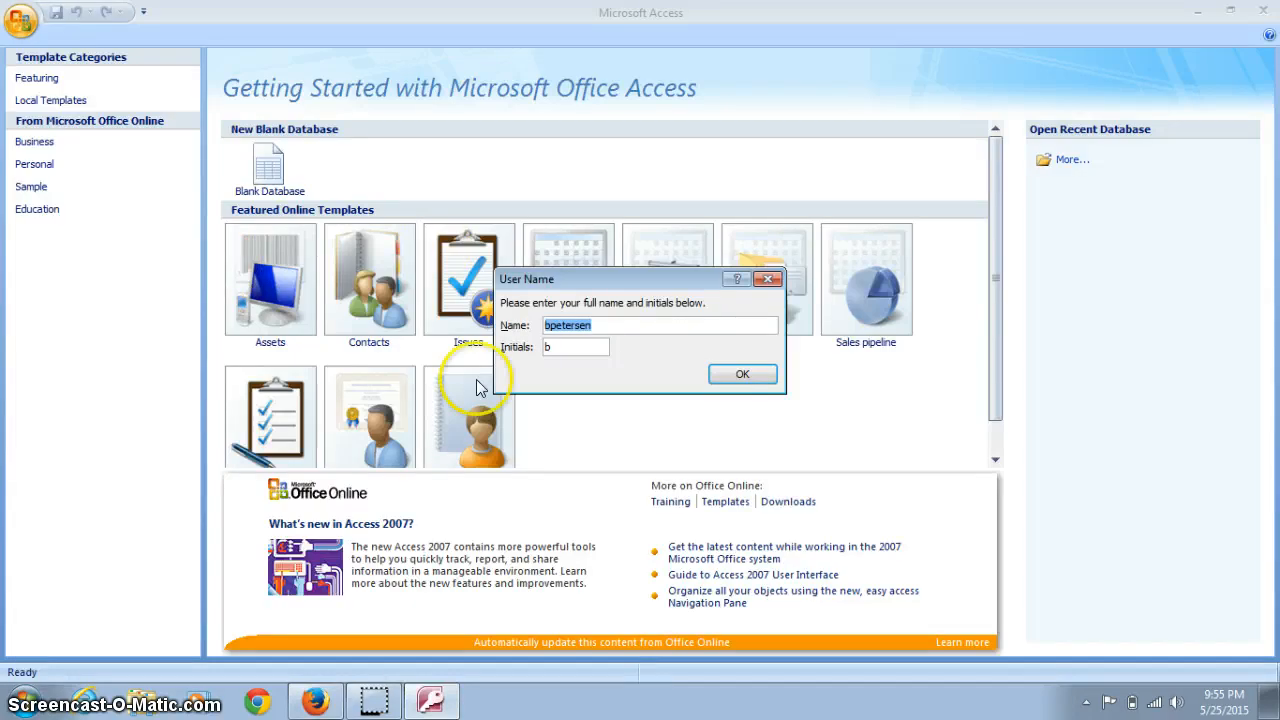
click(750, 373)
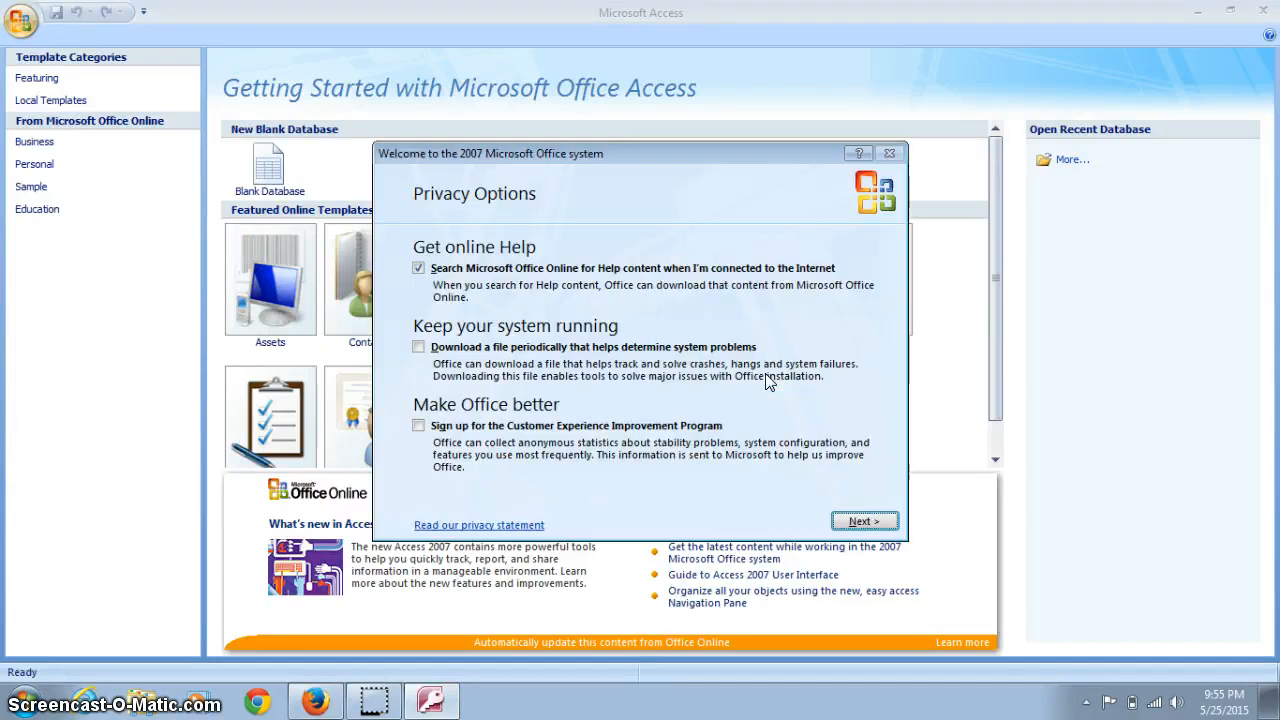
- Complete the Office welcome wizard with the online Help search turned off and Microsoft Update declined
click(890, 155)
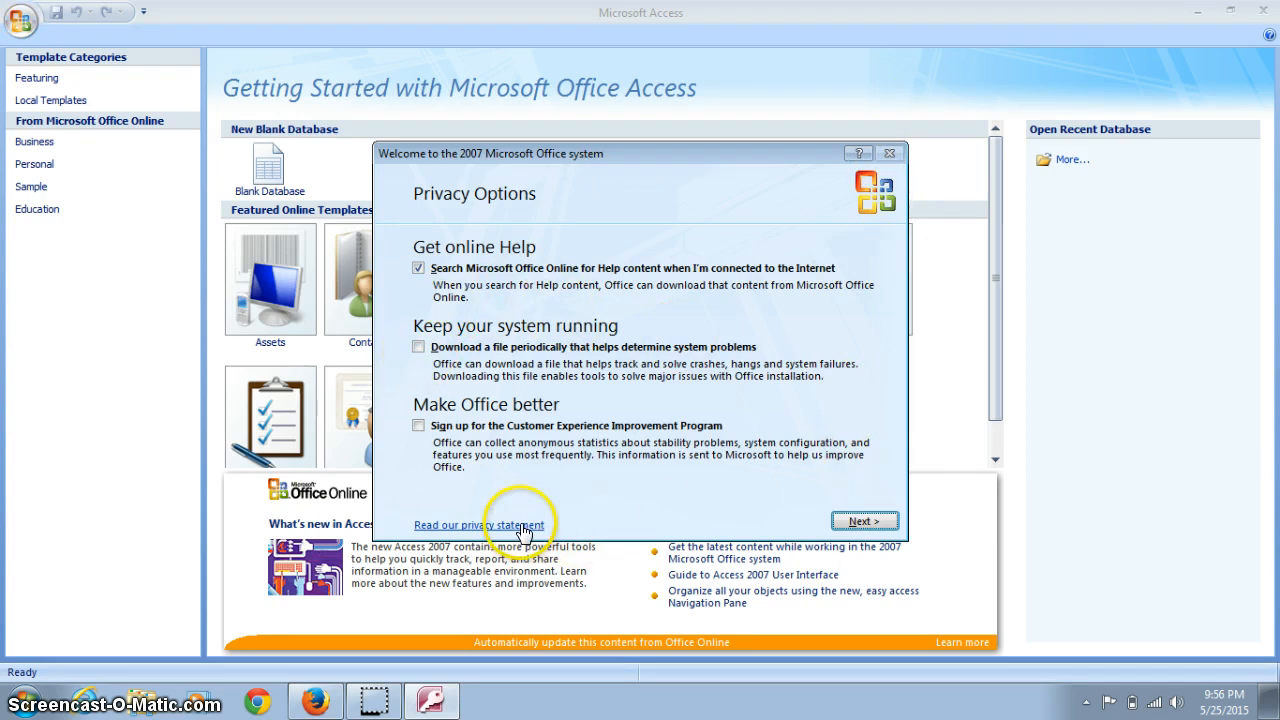
click(418, 268)
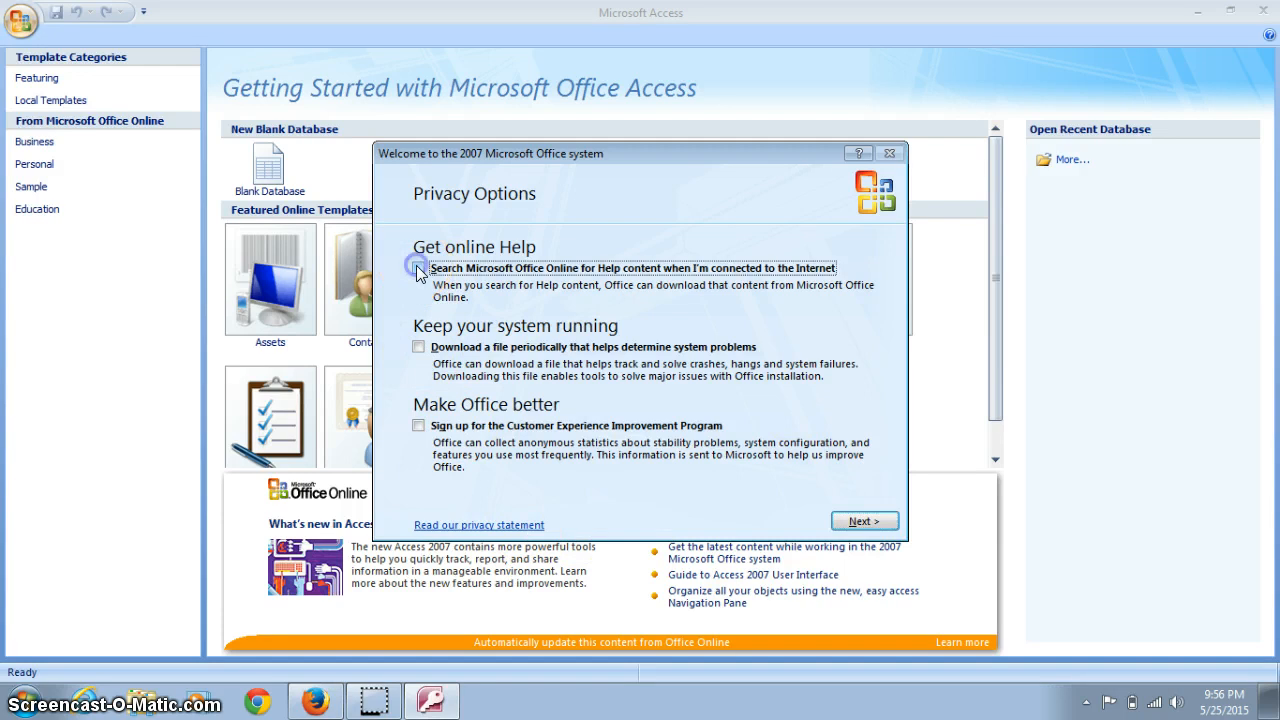
click(866, 525)
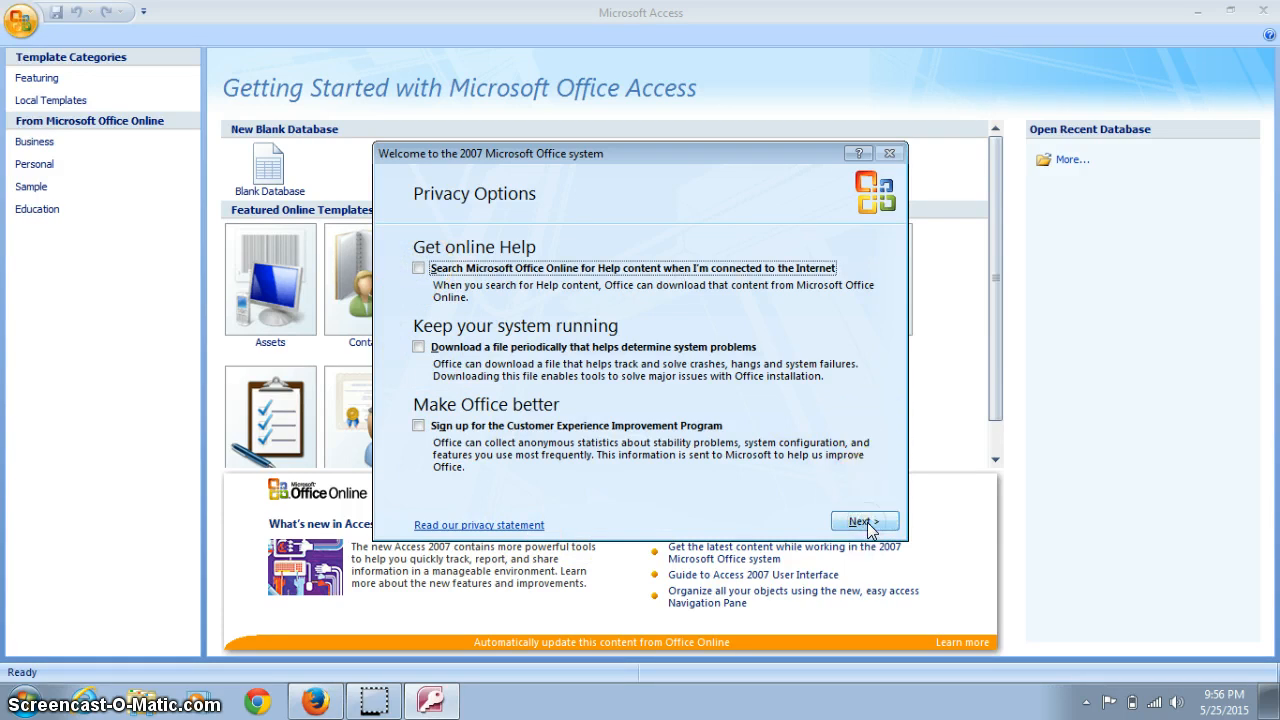
click(864, 526)
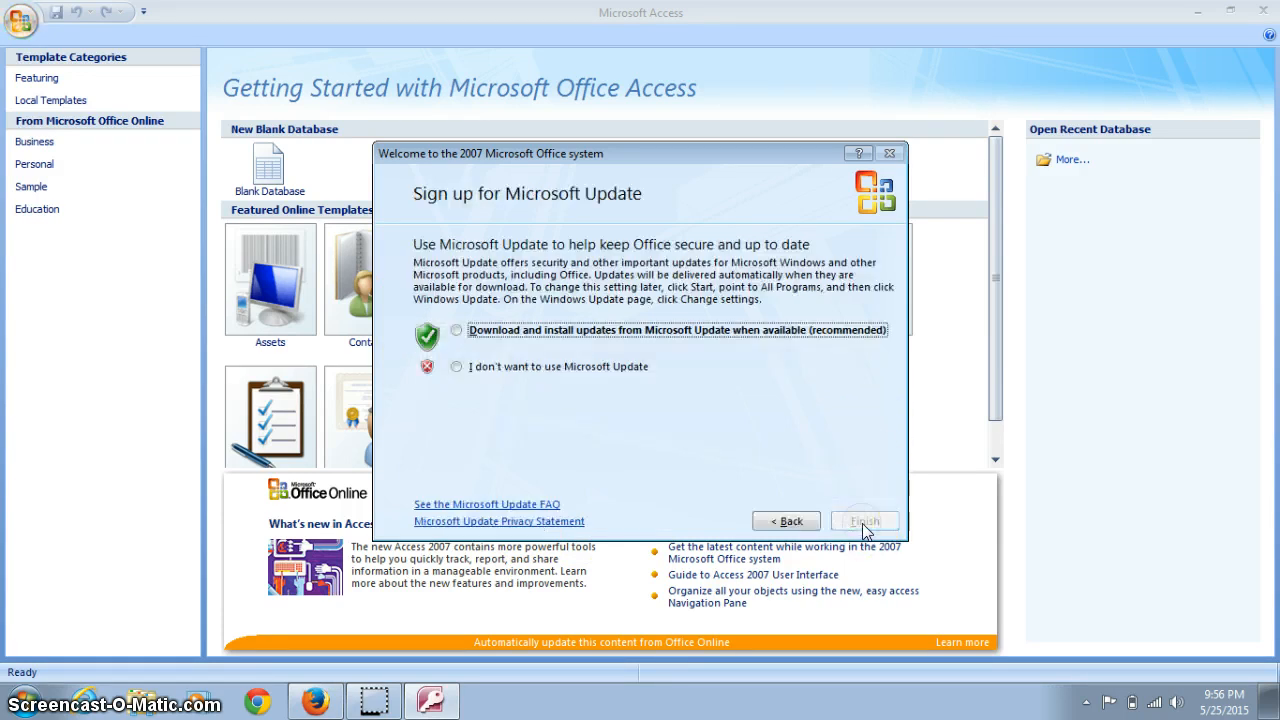
click(550, 366)
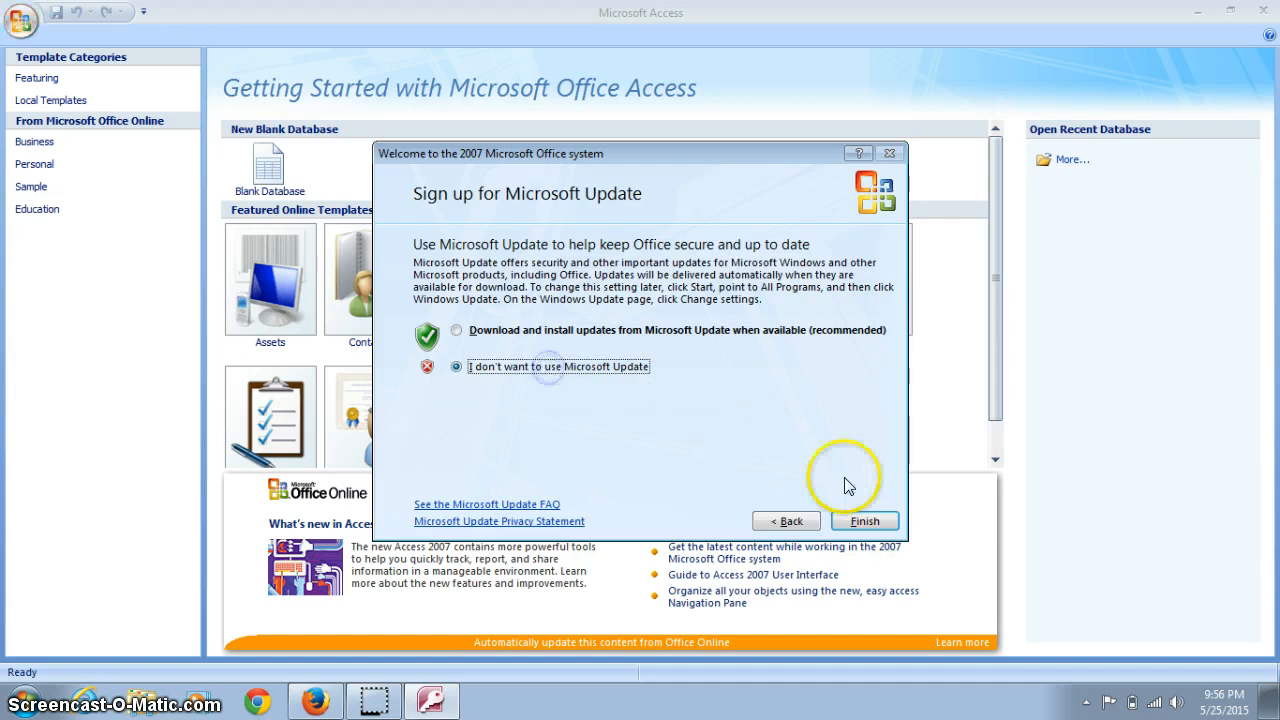
click(860, 519)
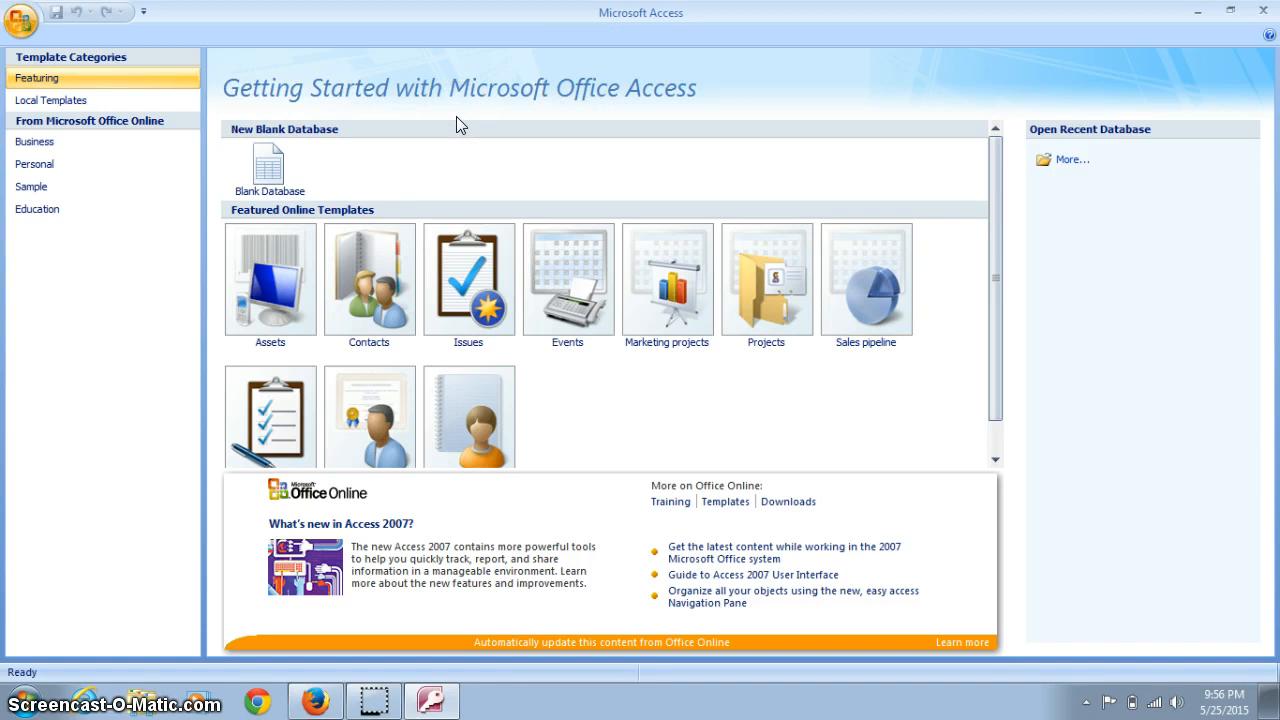
- Create a blank database named demo, saved on the Desktop
click(275, 173)
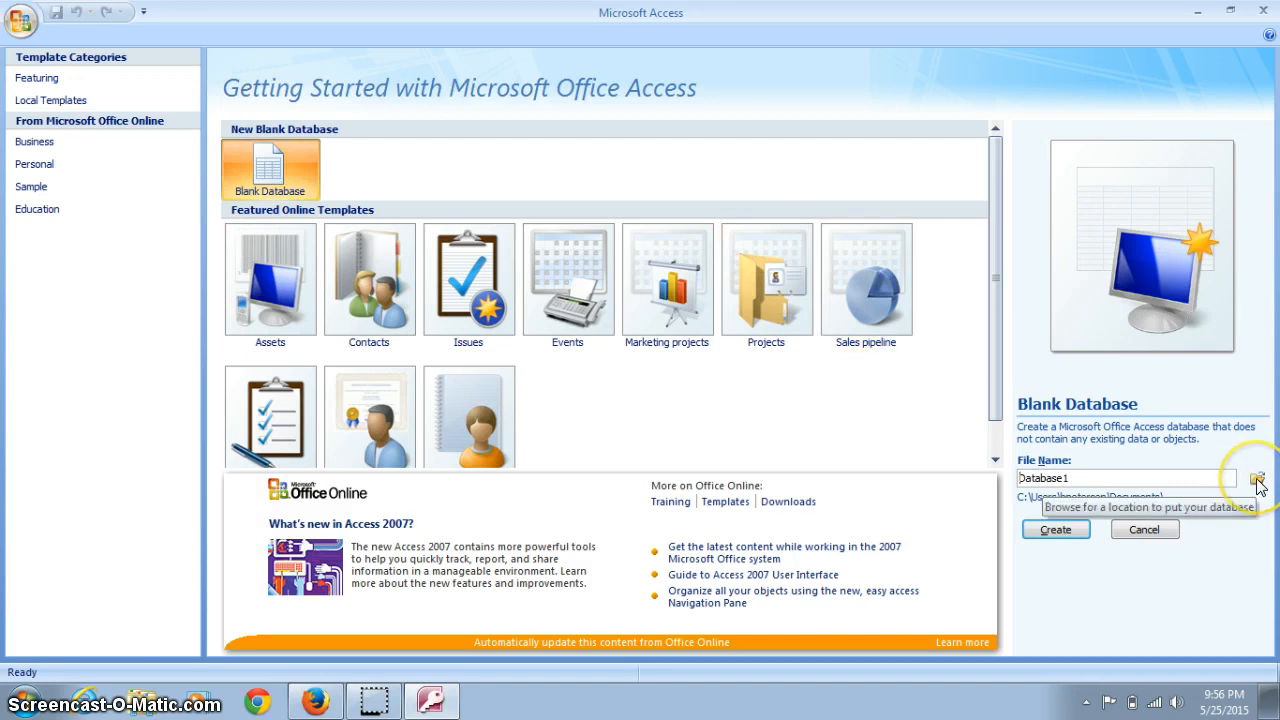
click(1257, 481)
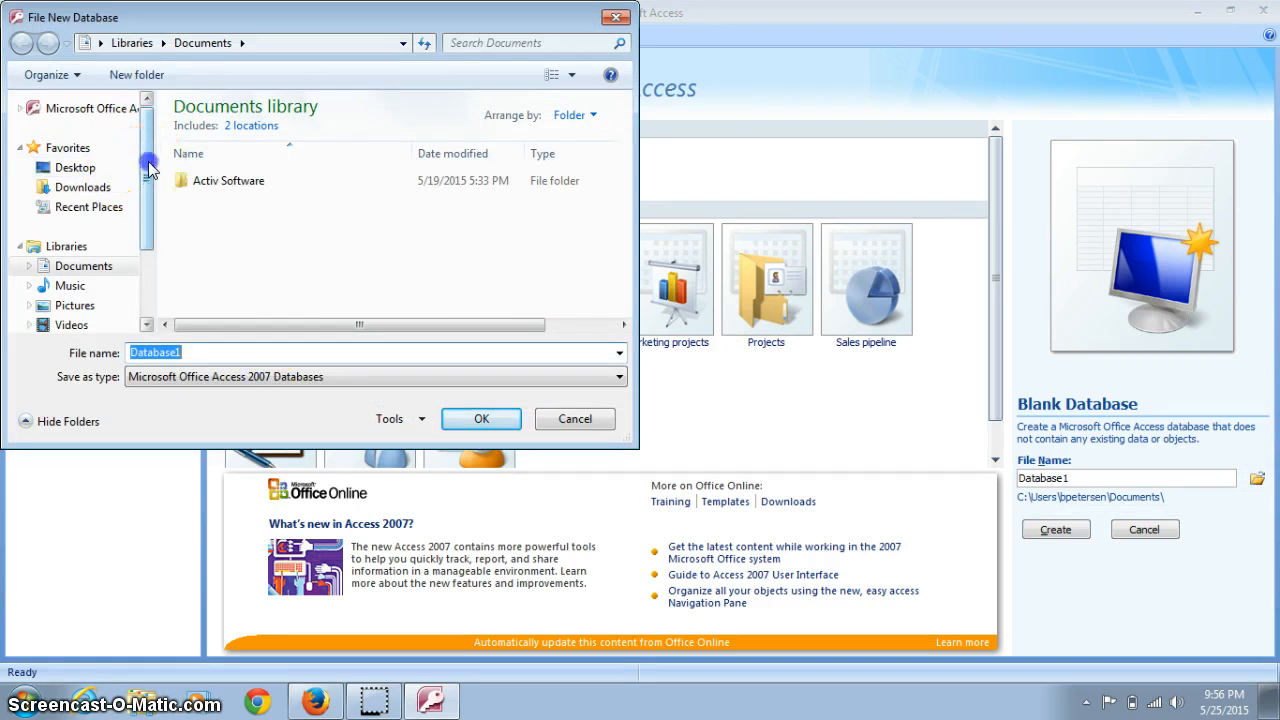
click(76, 165)
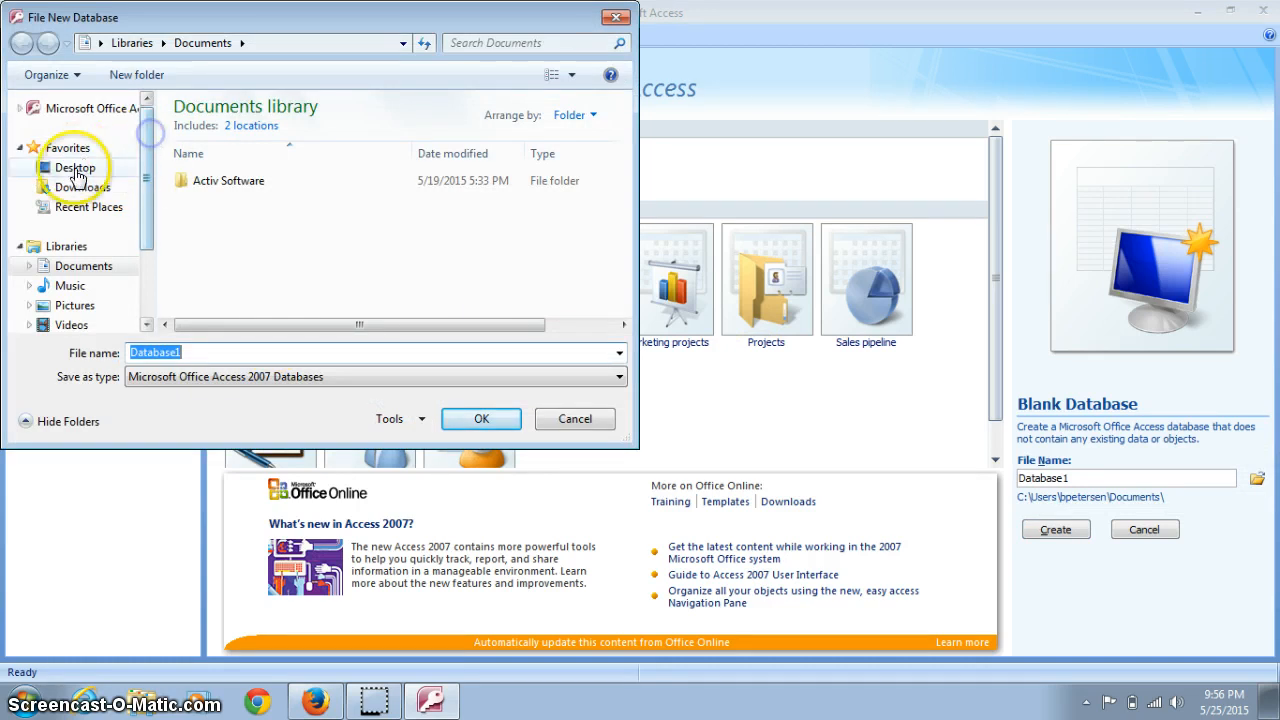
click(228, 351)
double_click(228, 351)
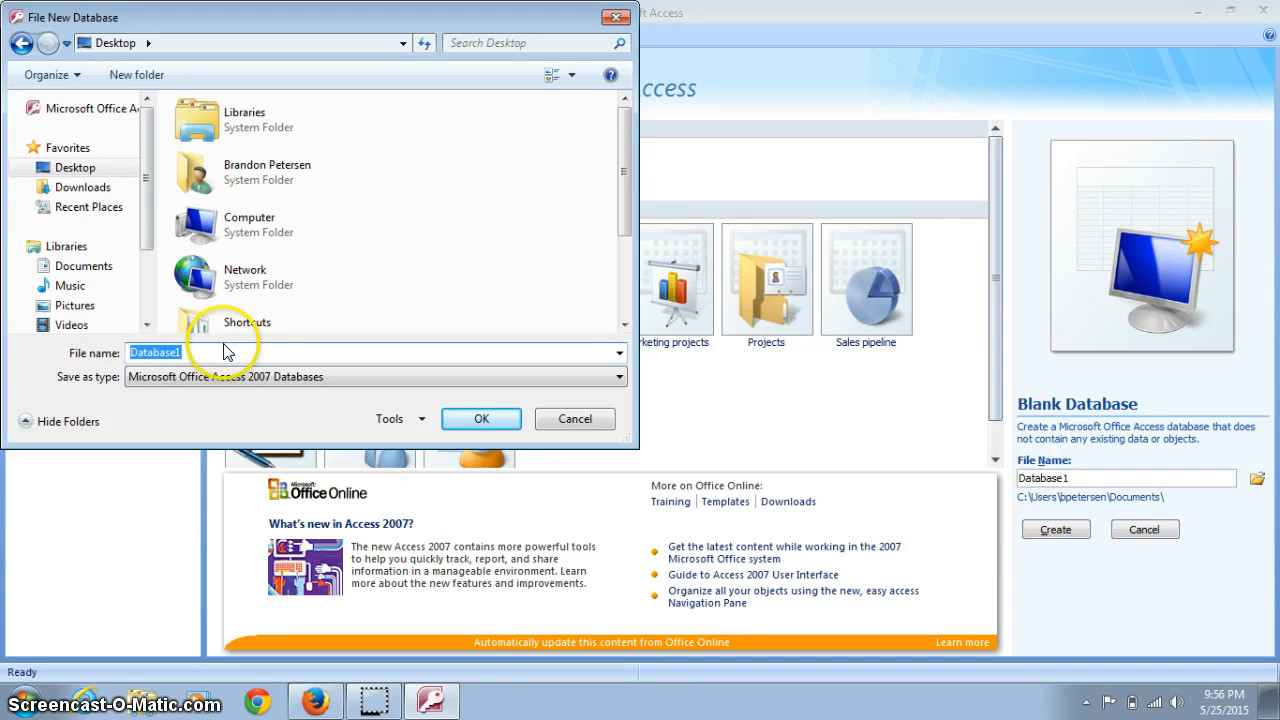
text(demo)
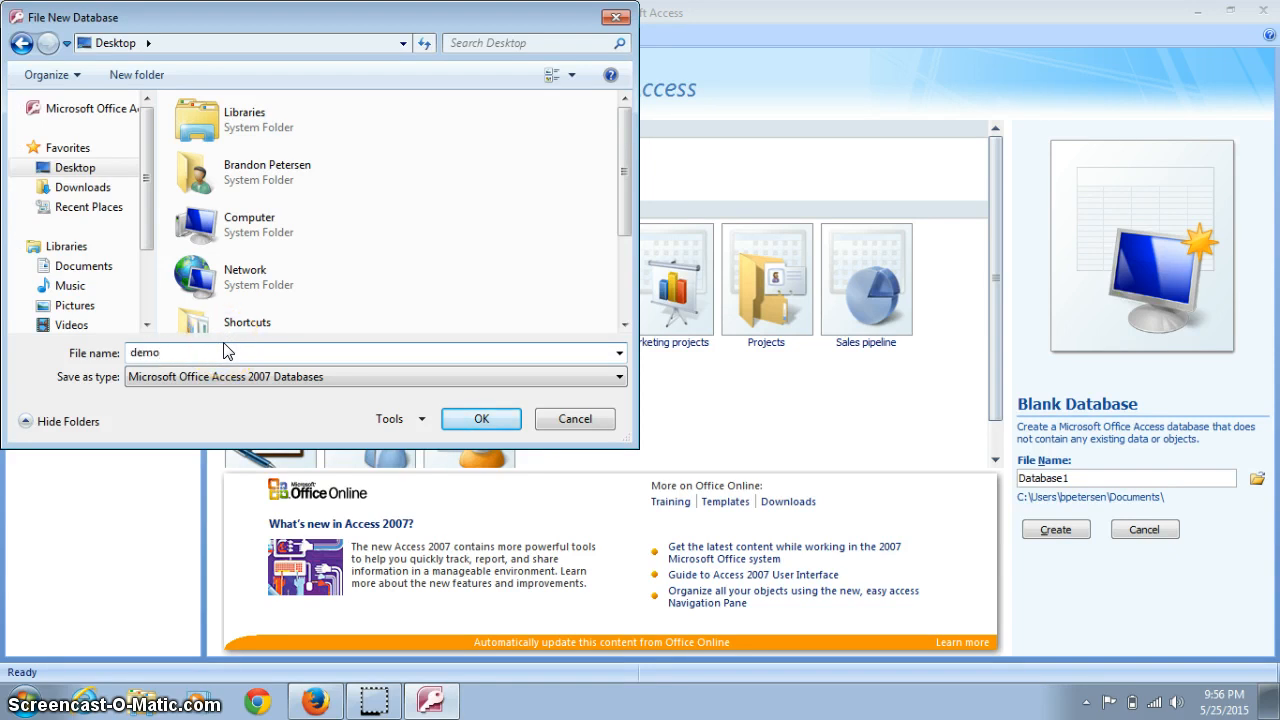
click(481, 420)
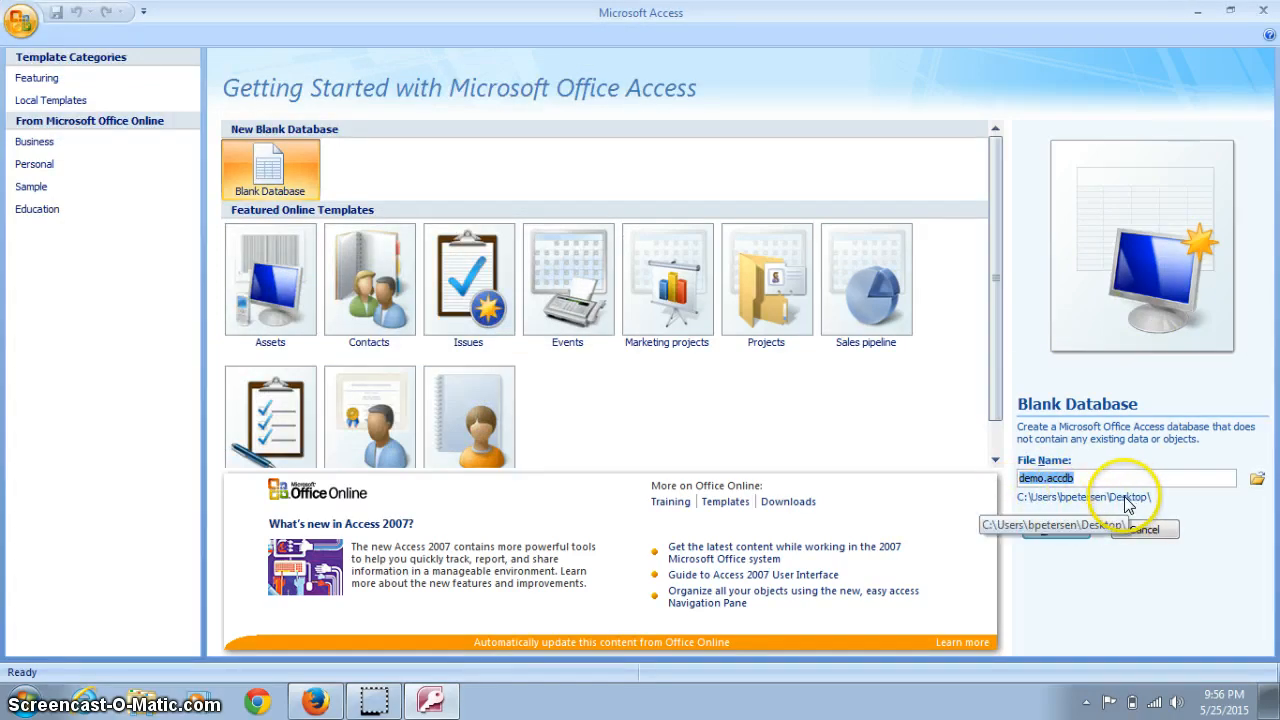
click(1072, 538)
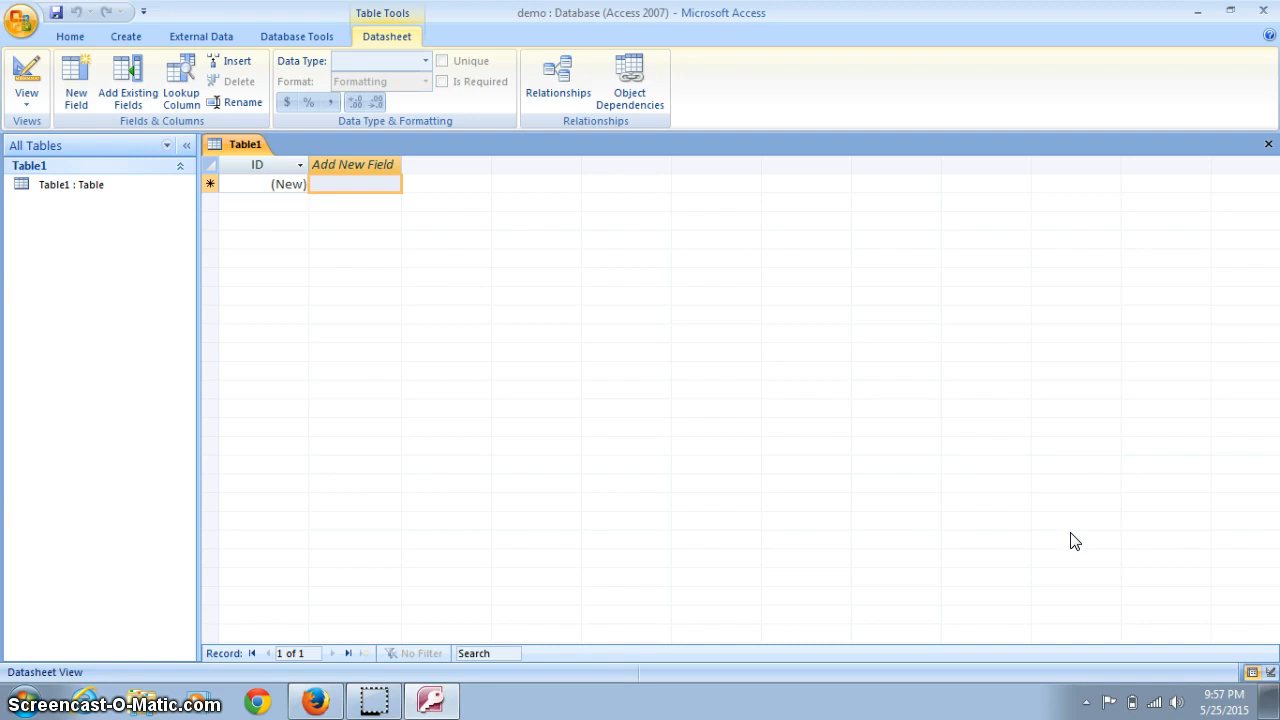
- Switch the new table to Design View, saving it under the name demo
click(764, 288)
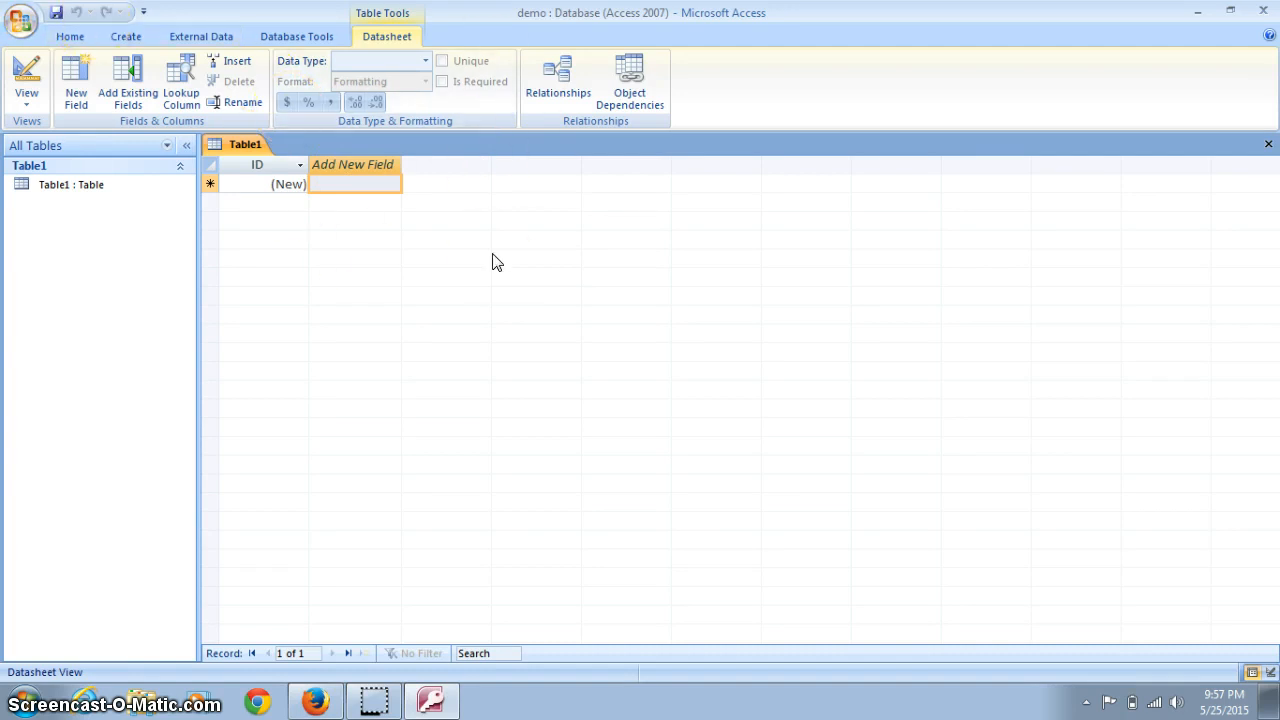
click(30, 106)
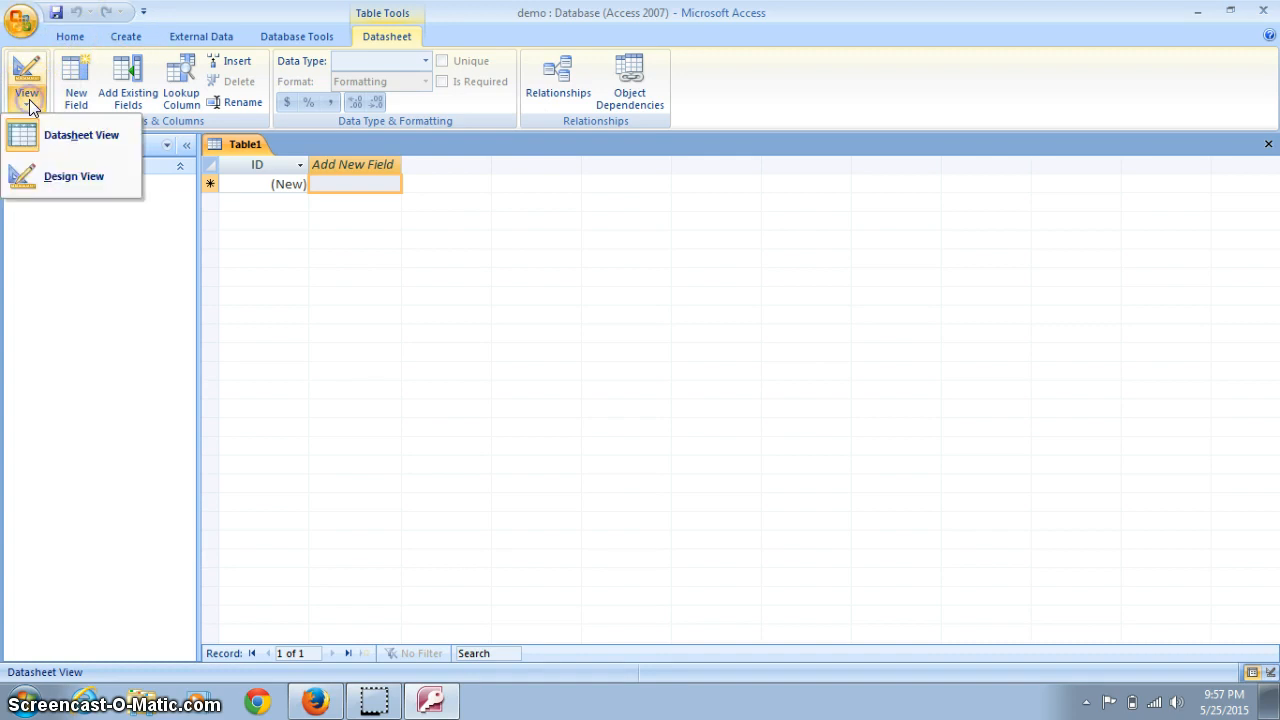
click(61, 180)
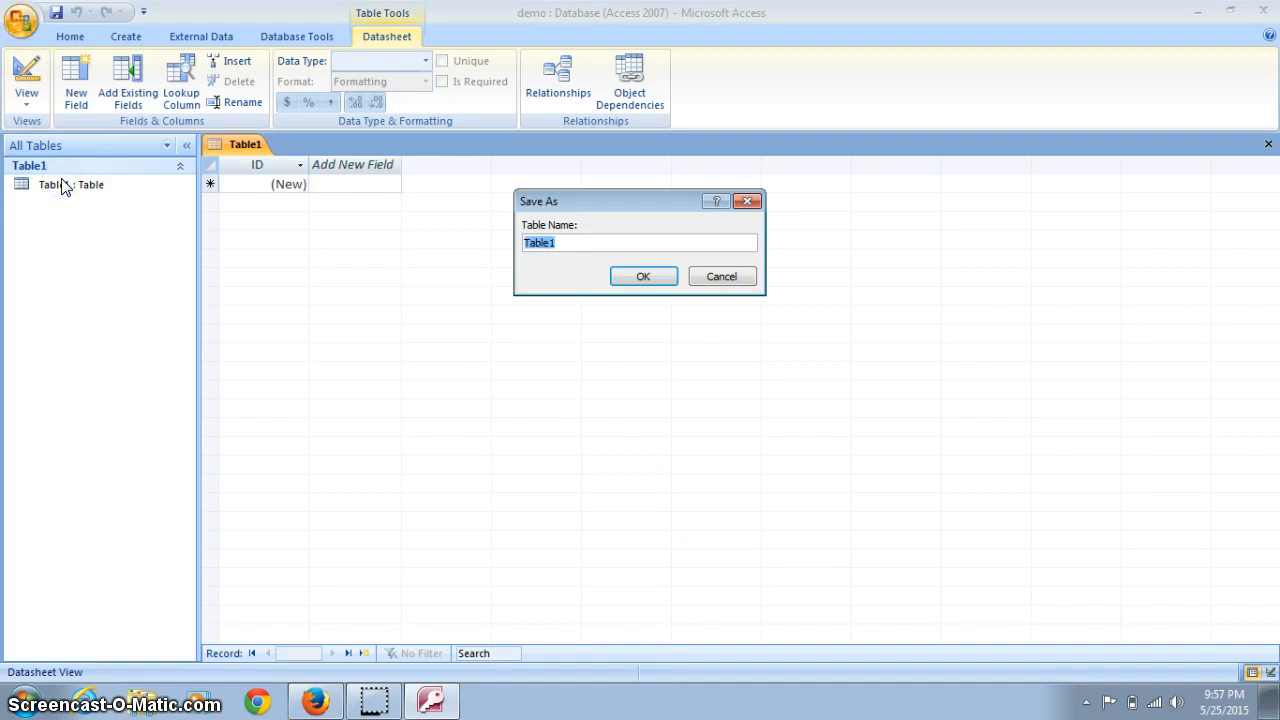
text(demo)
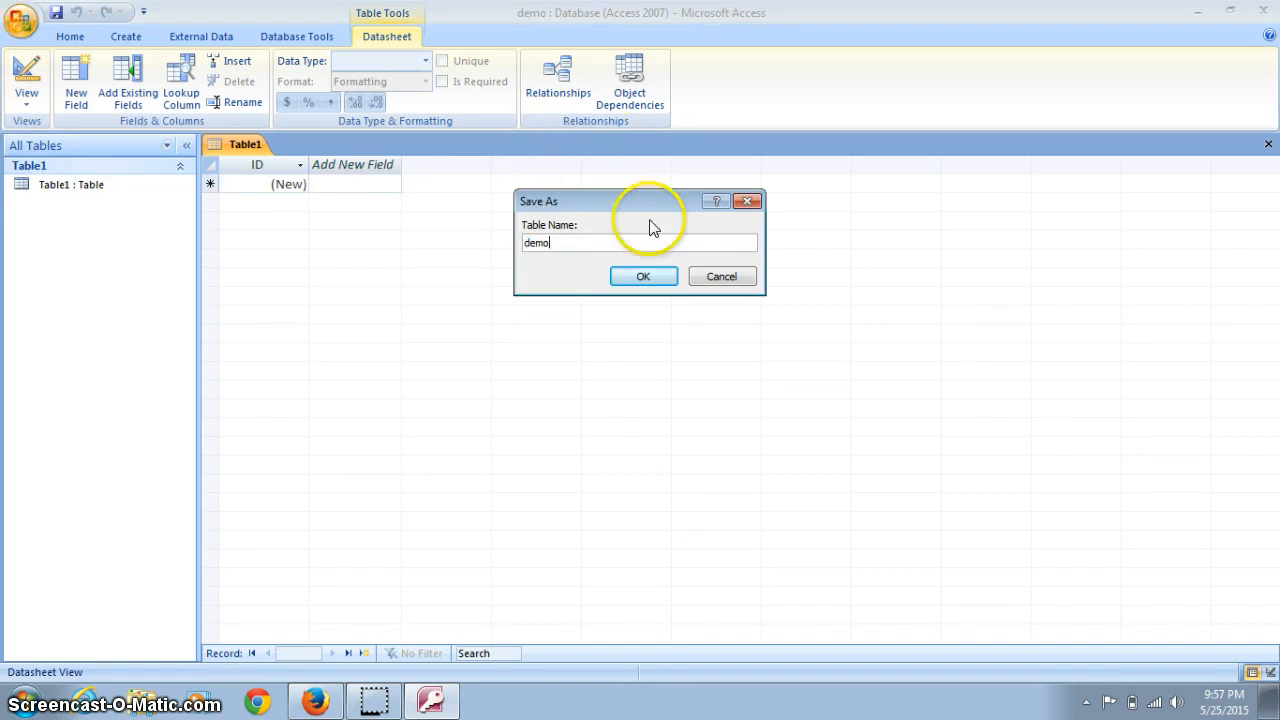
click(650, 274)
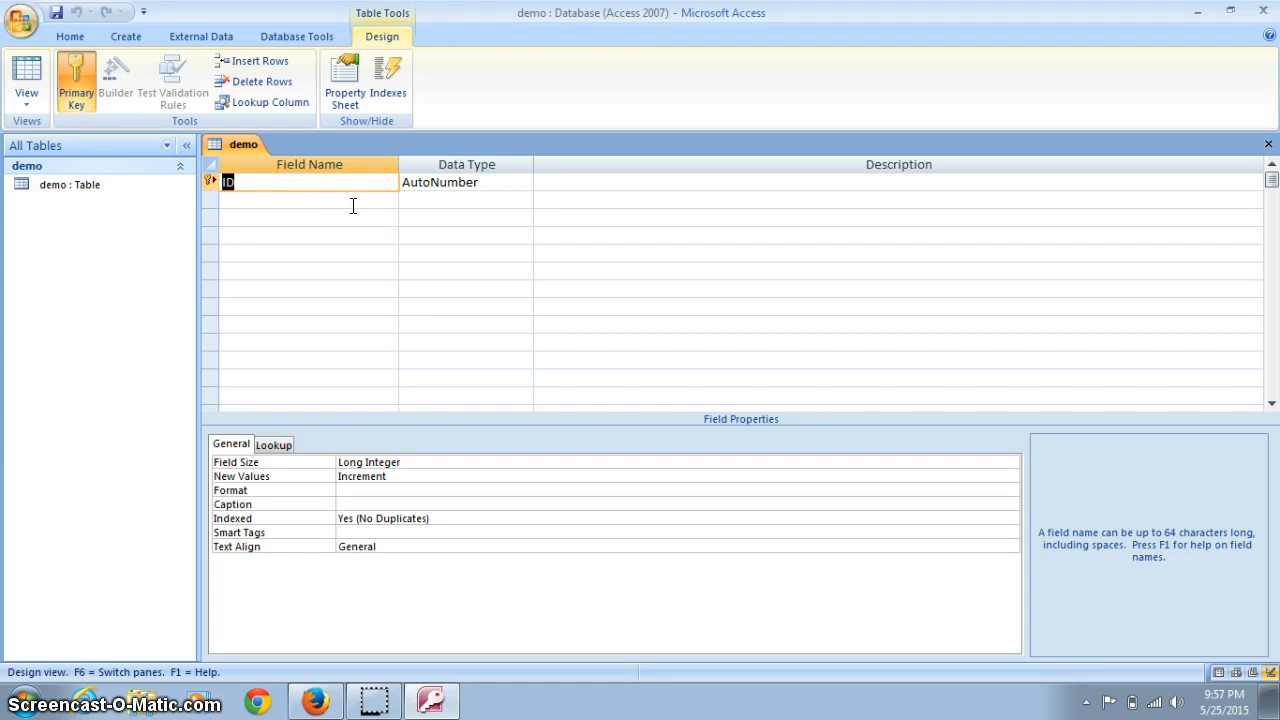
- Add a Text field called Name below ID, with the description "Type in the name of the employee here."
click(353, 205)
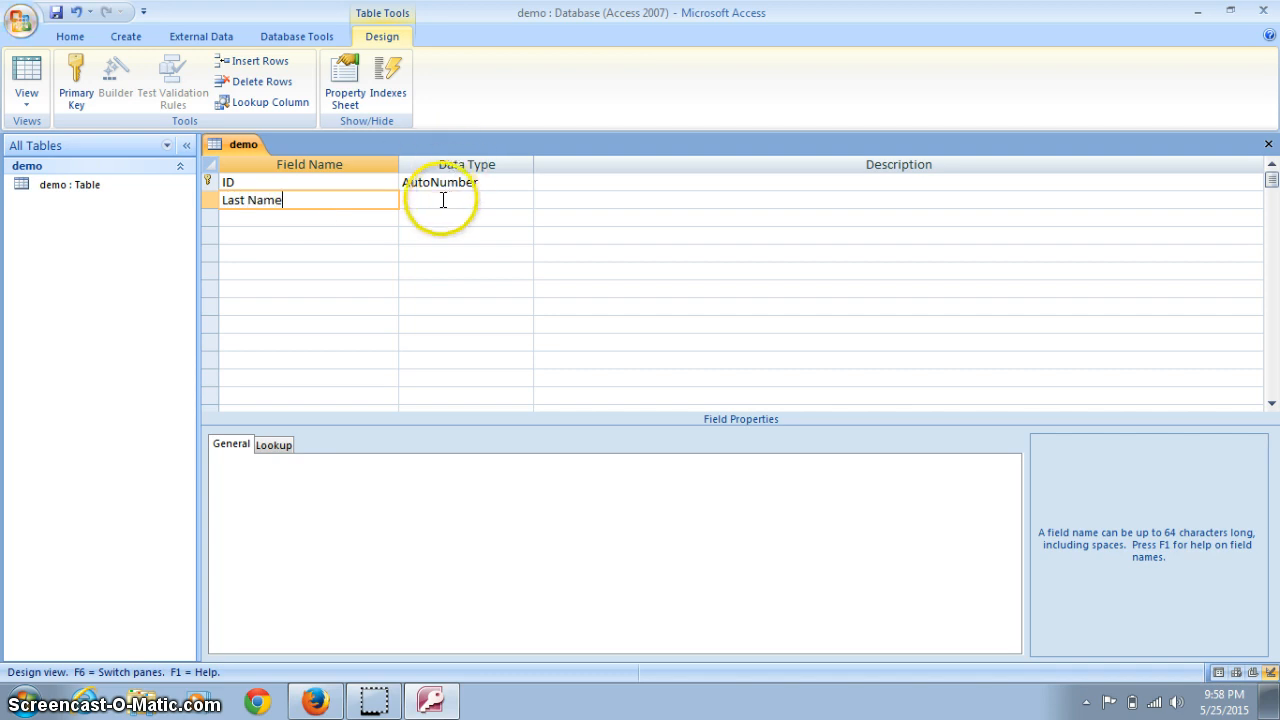
key(BackSpace)
key(BackSpace)
key(BackSpace)
key(BackSpace)
key(BackSpace)
key(BackSpace)
key(BackSpace)
key(BackSpace)
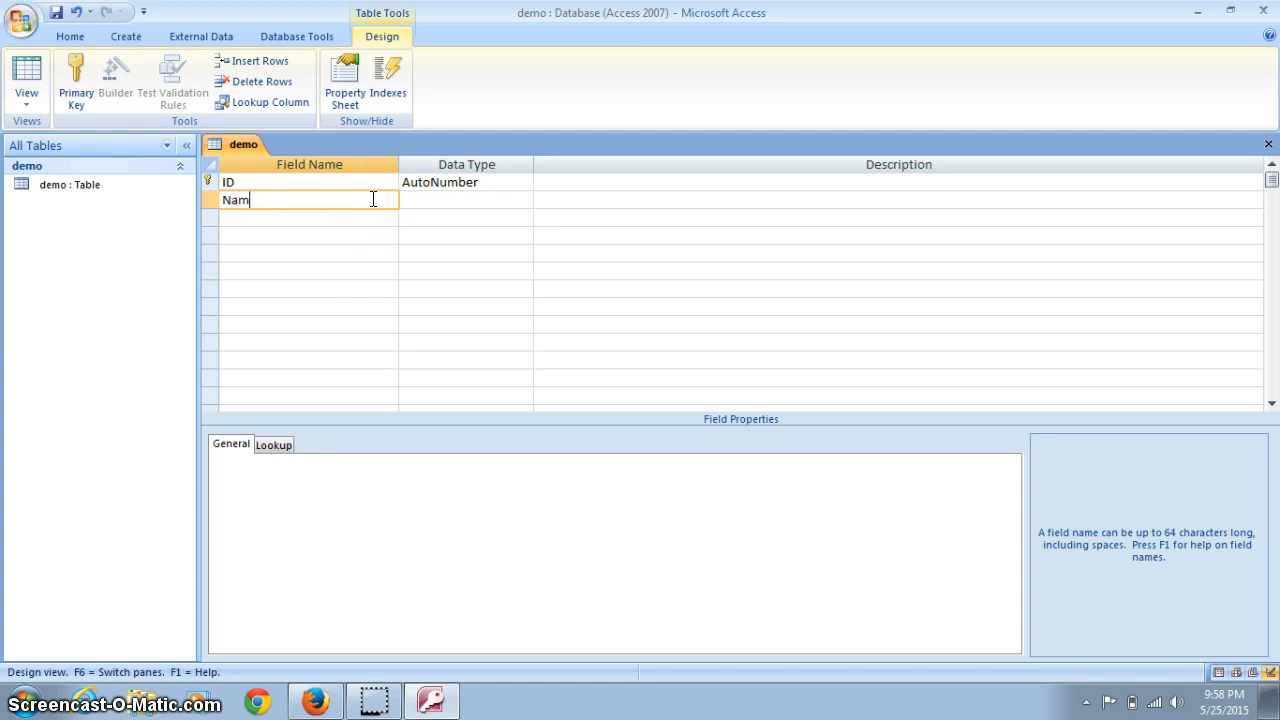
text(Name)
click(423, 196)
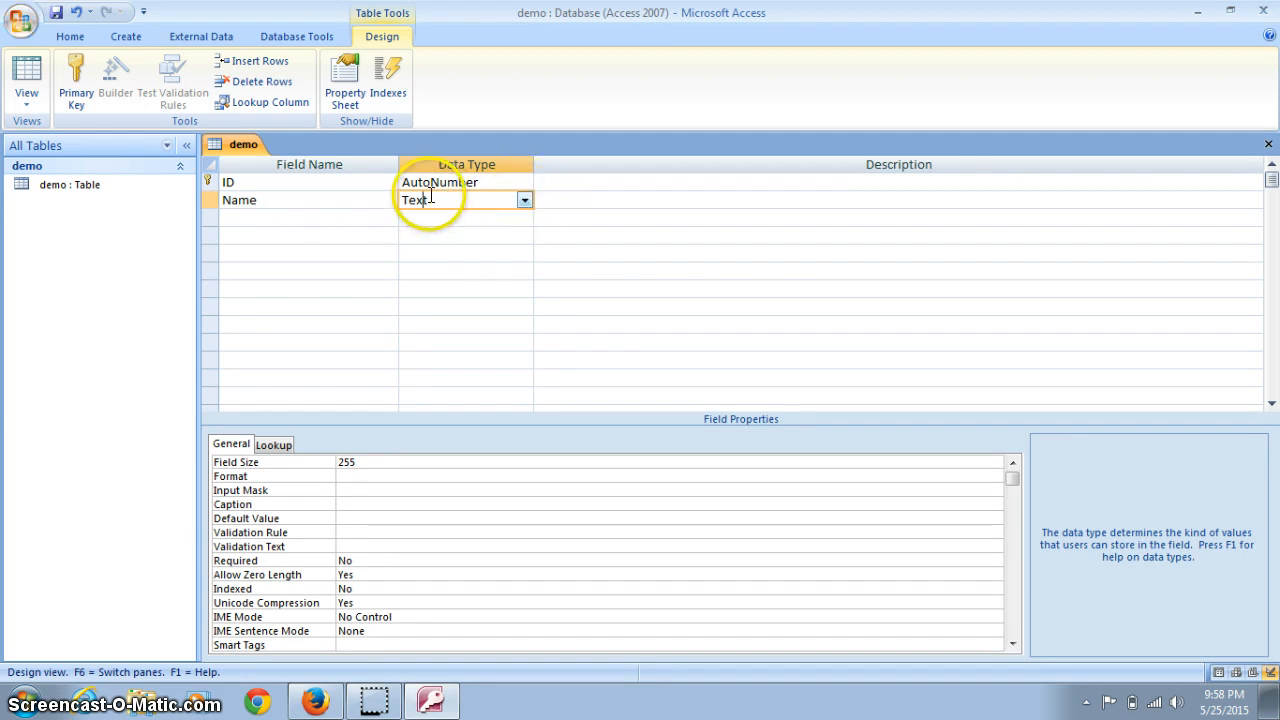
click(557, 198)
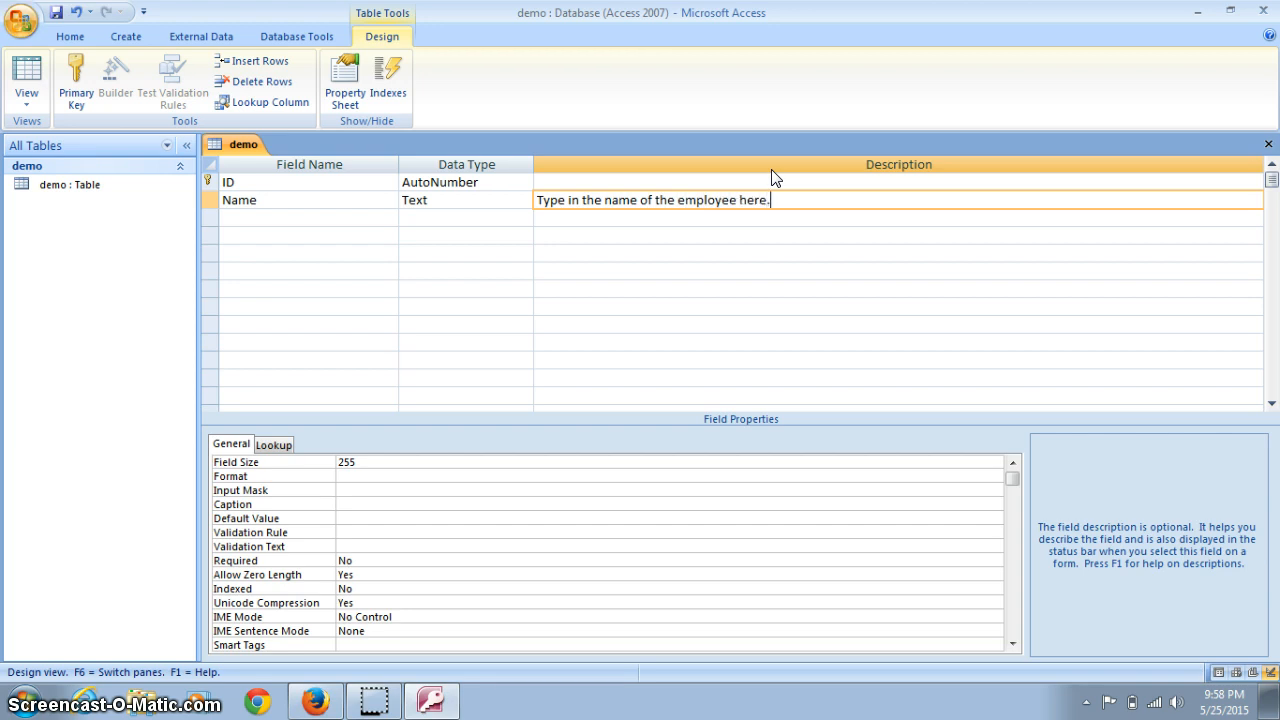
- Add a Text field called Department, with the description "What department does this worker work."
click(301, 216)
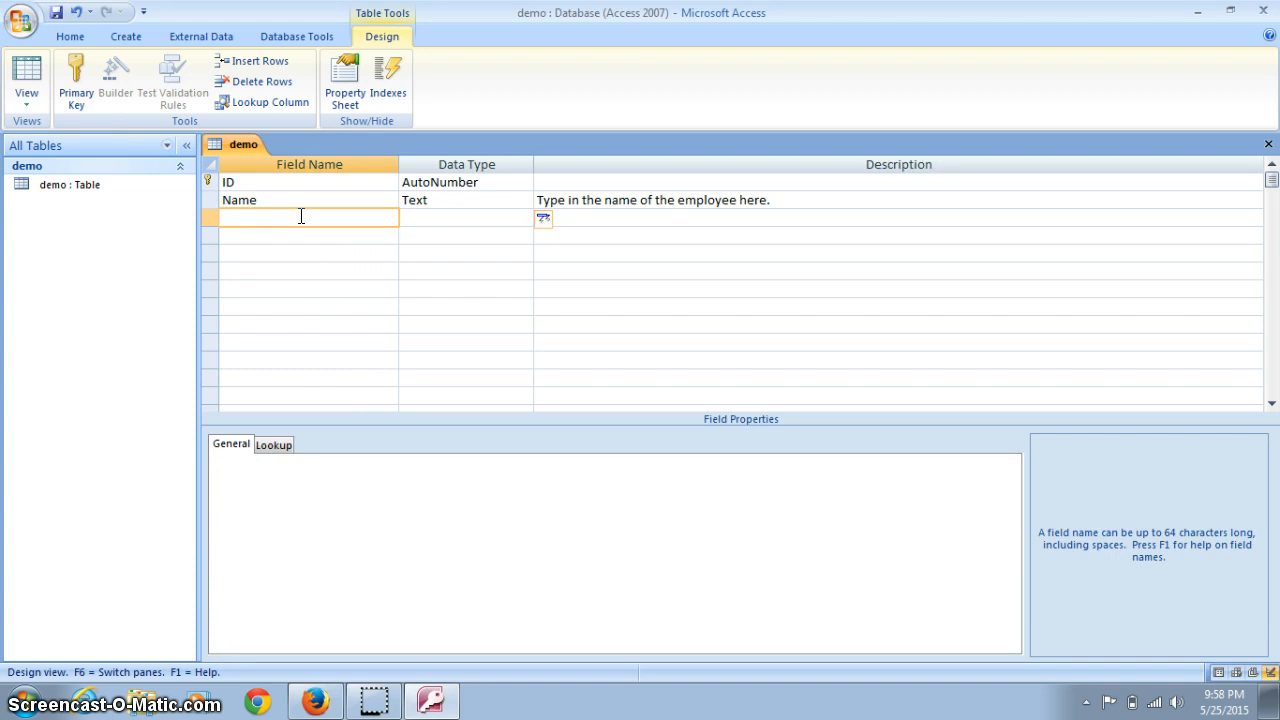
text(Department)
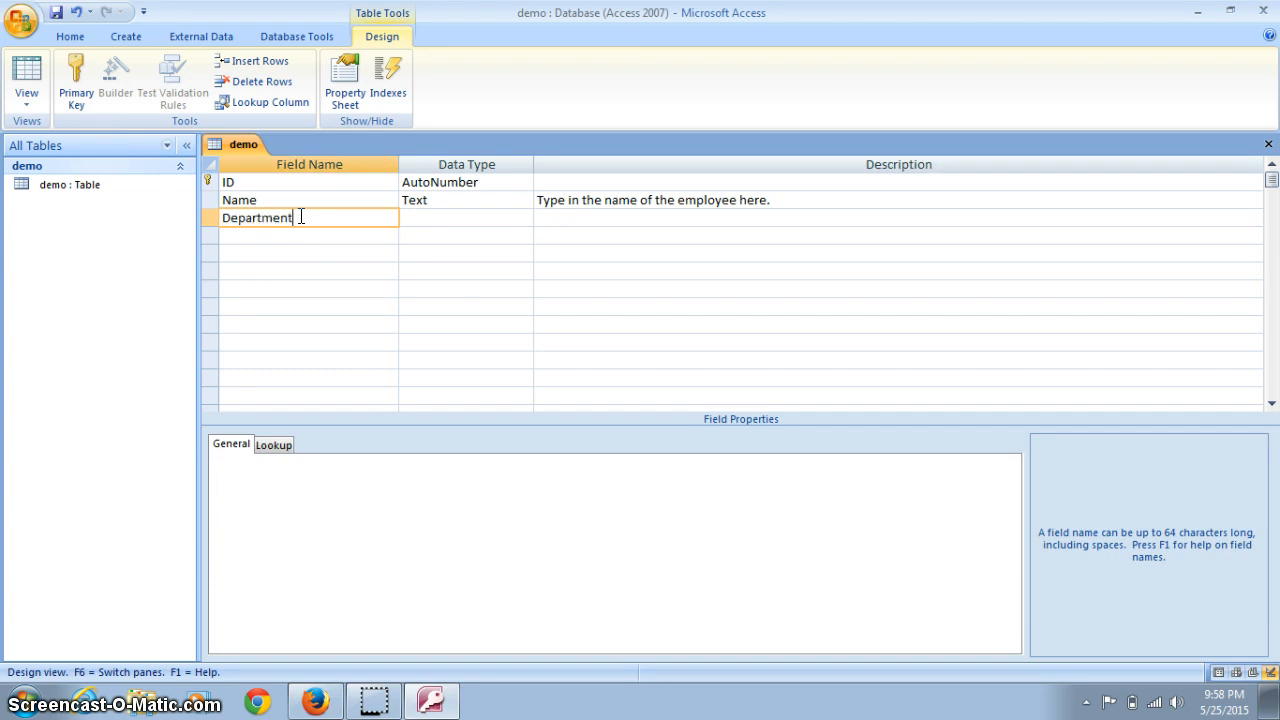
click(449, 218)
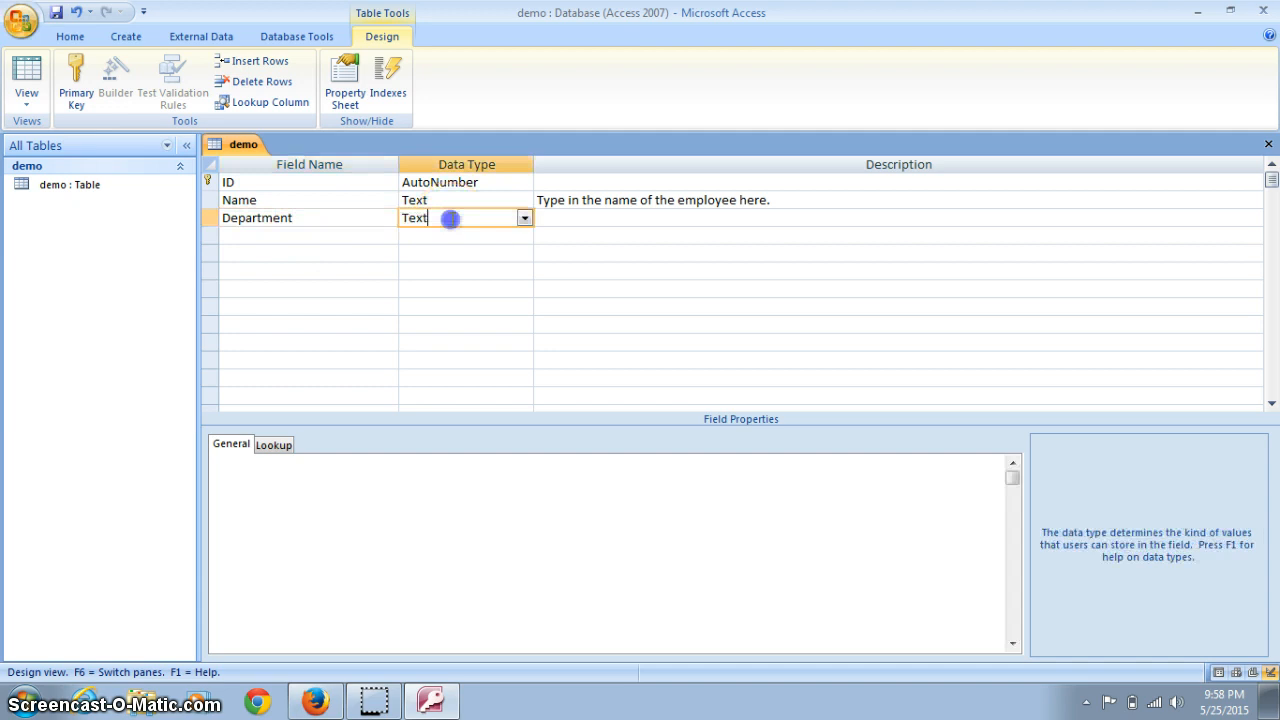
click(548, 214)
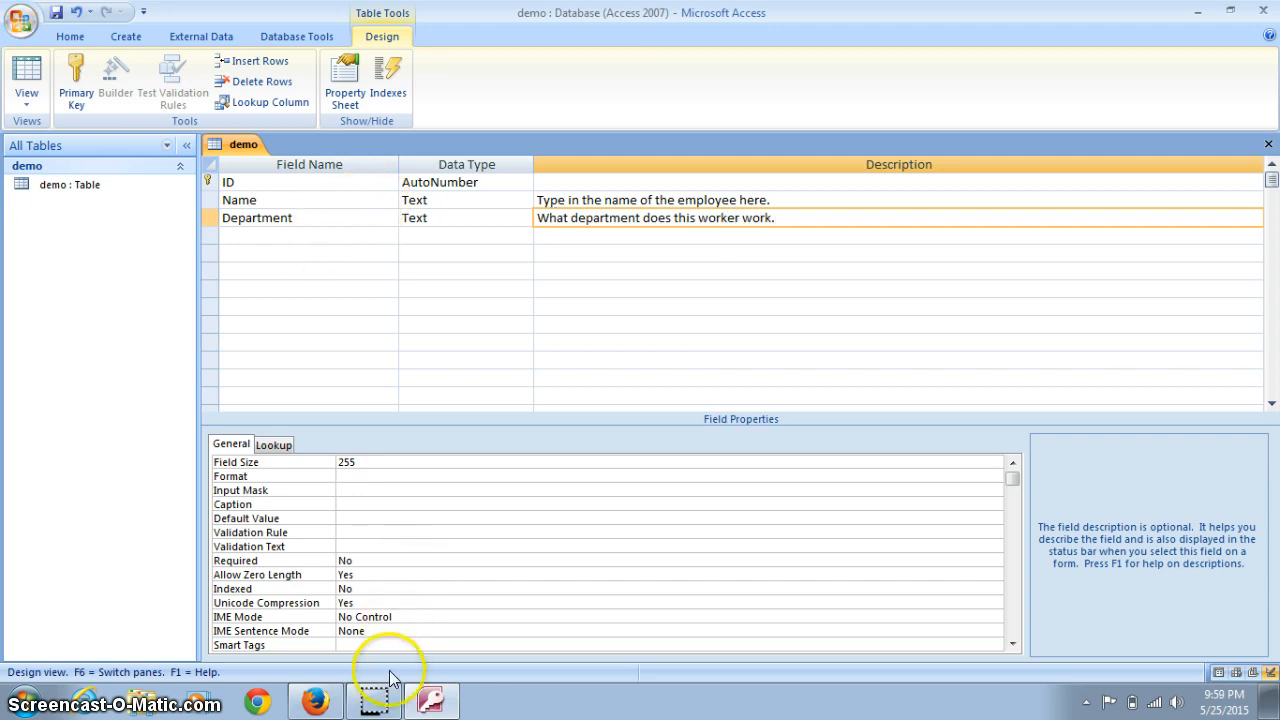
- Add a Text field called Position, with the description "What is this person's job?"
click(287, 234)
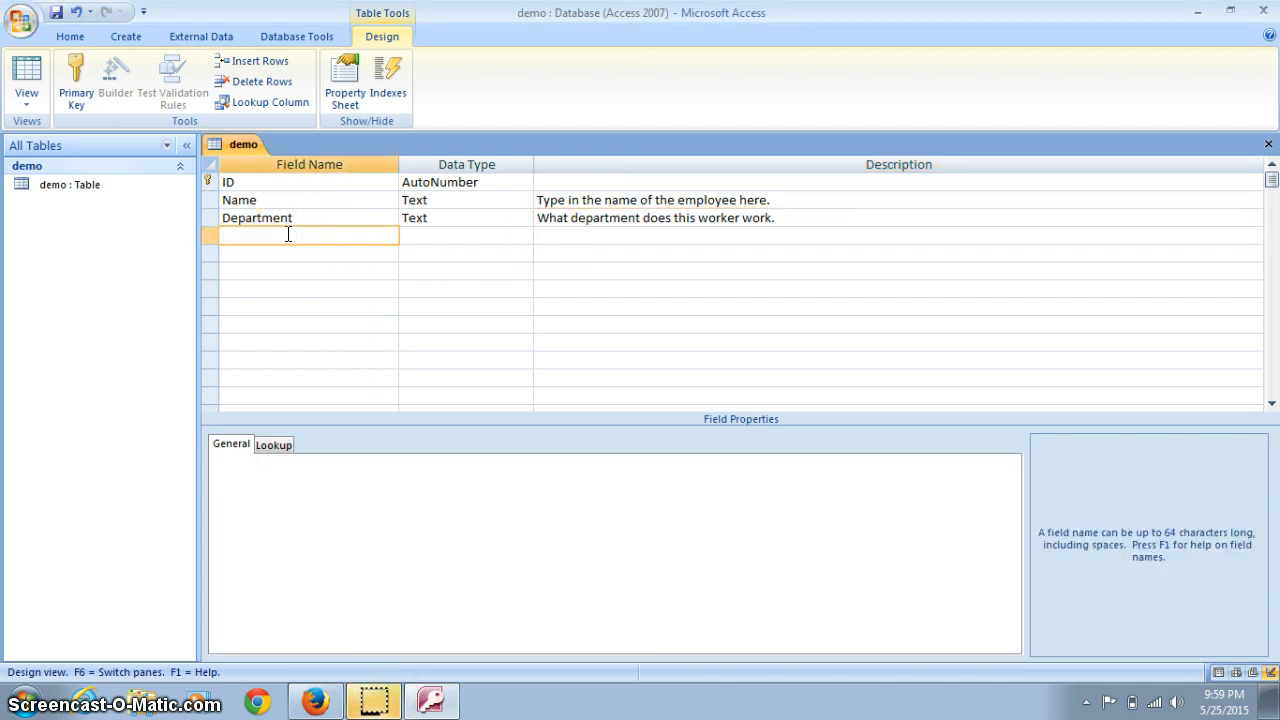
text(Position)
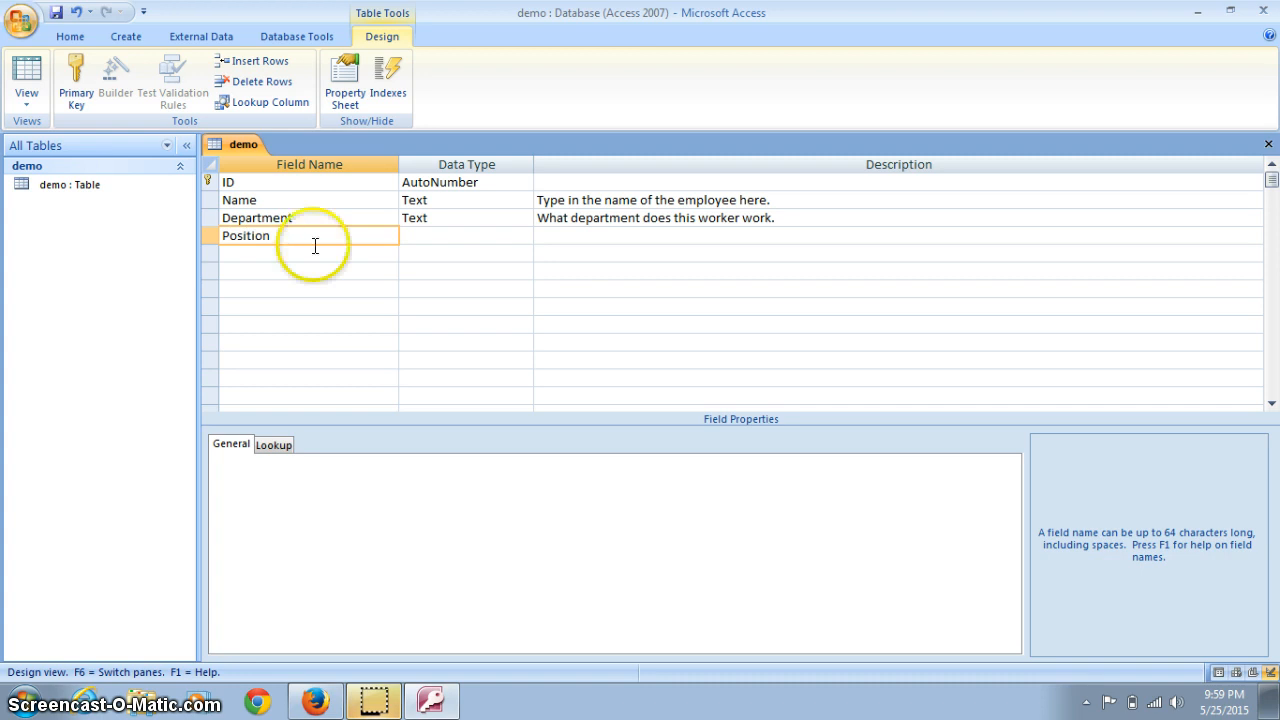
click(414, 237)
click(563, 229)
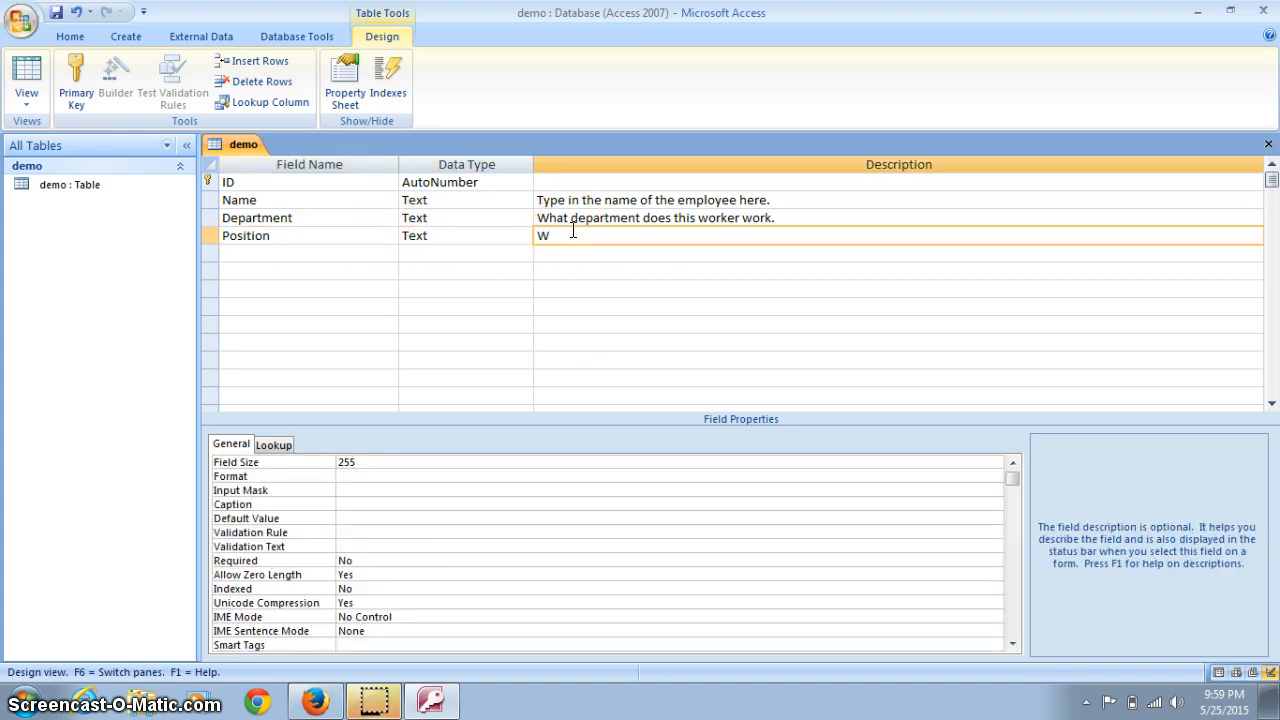
text(What is this person's job?)
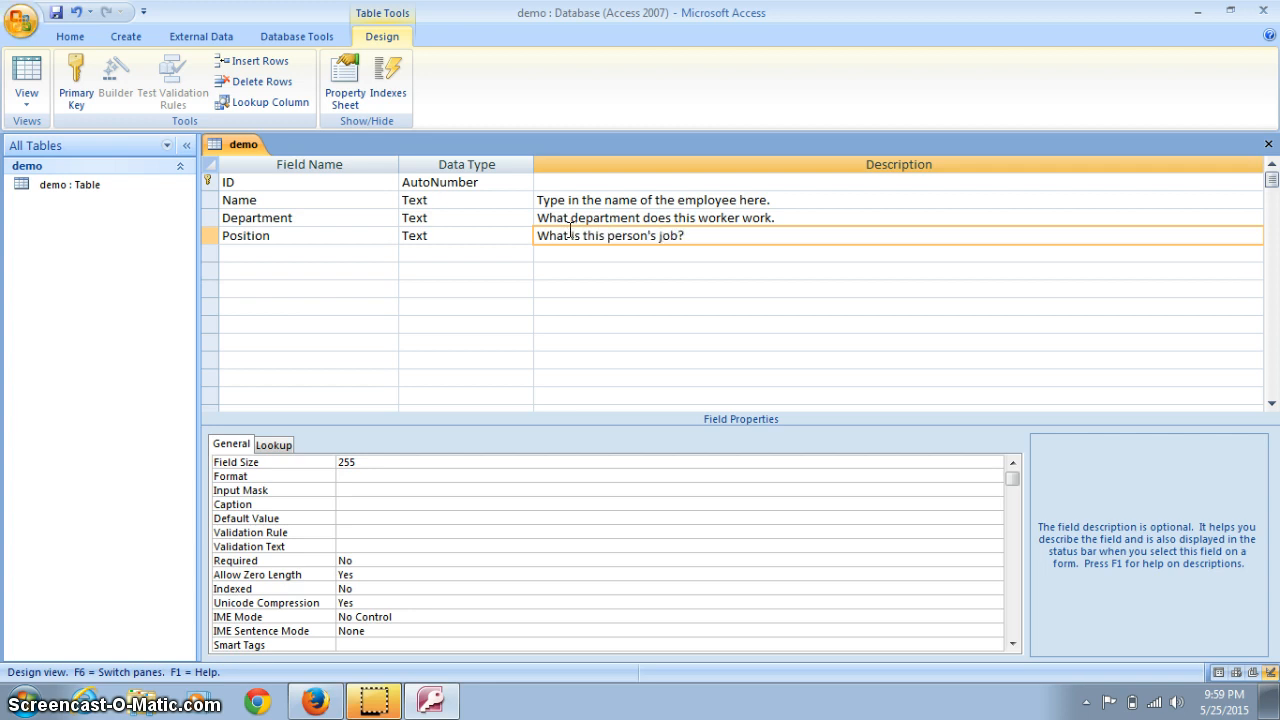
- Add a Number field called Hours Worked below Position, with the description "How many hours did this worker work?"
click(266, 252)
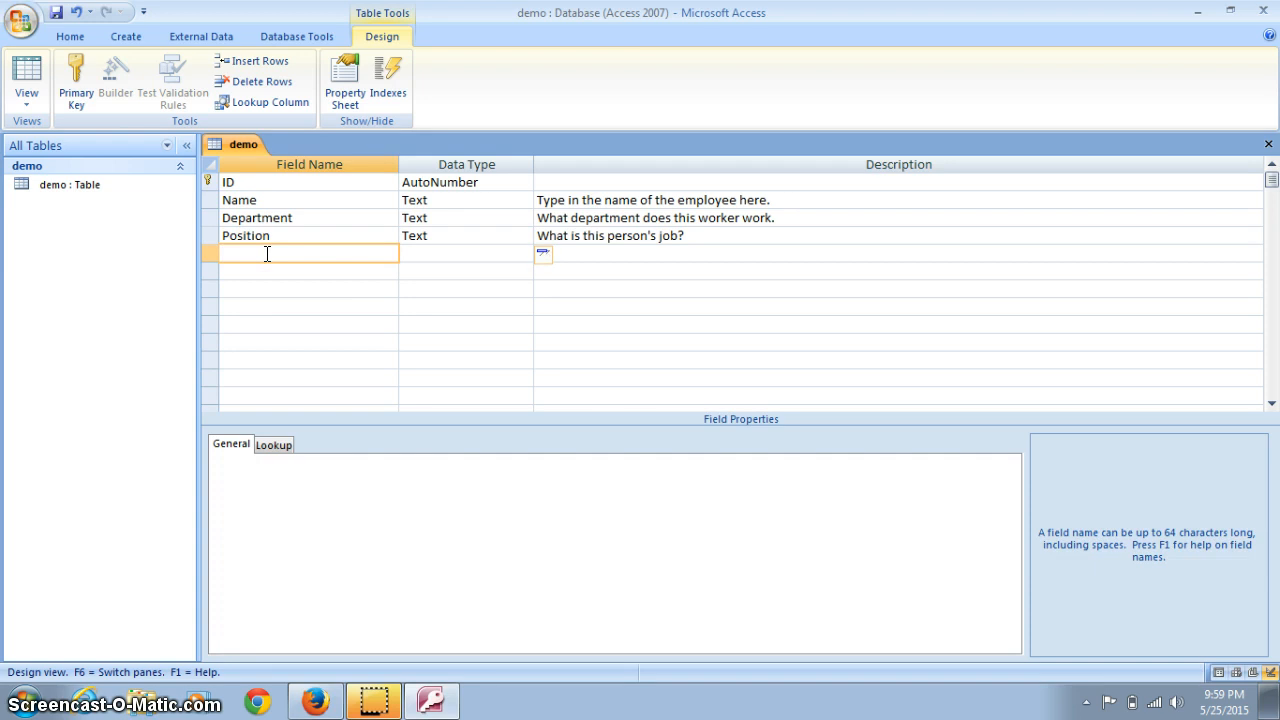
text(Hours Worked)
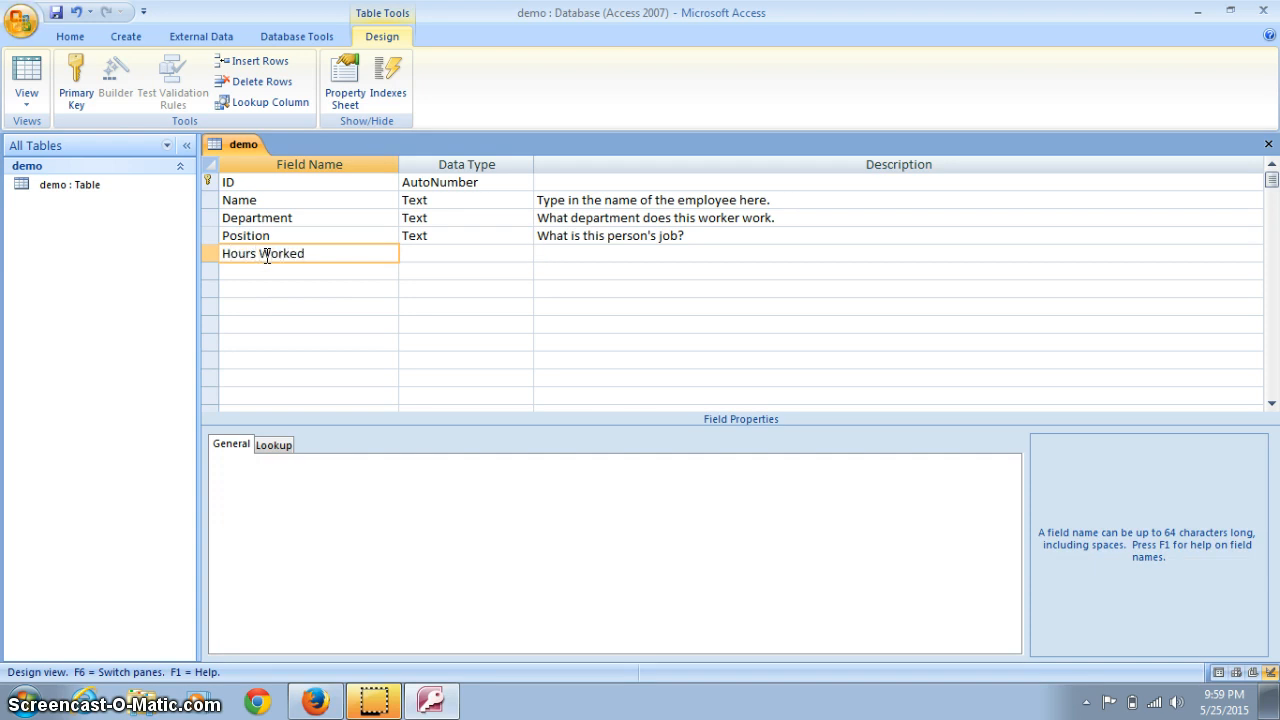
click(457, 253)
click(524, 255)
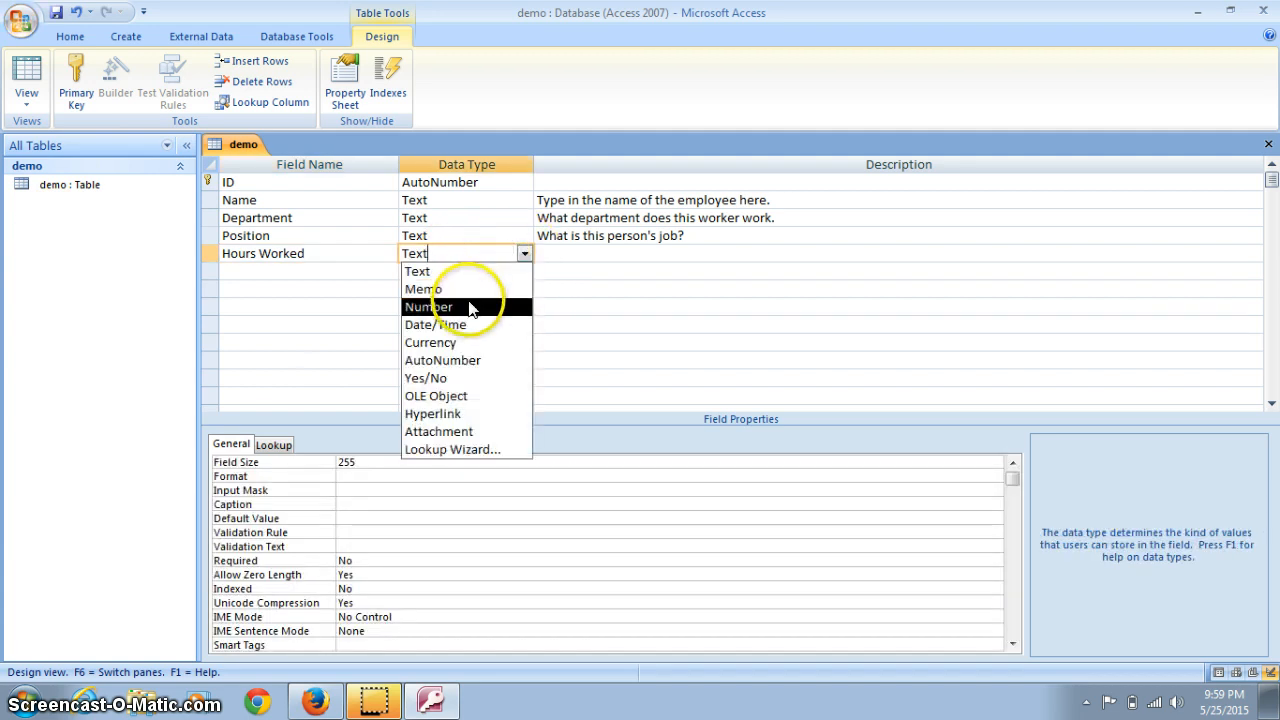
click(470, 307)
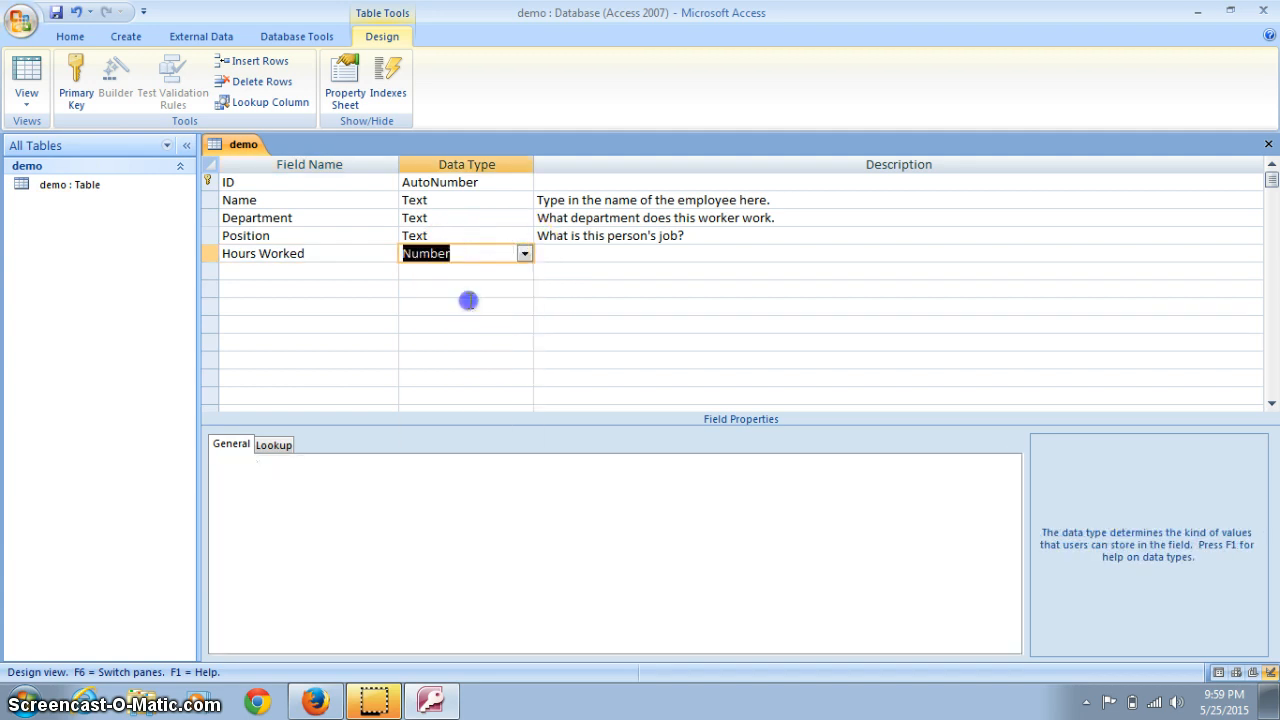
click(556, 253)
text(How )
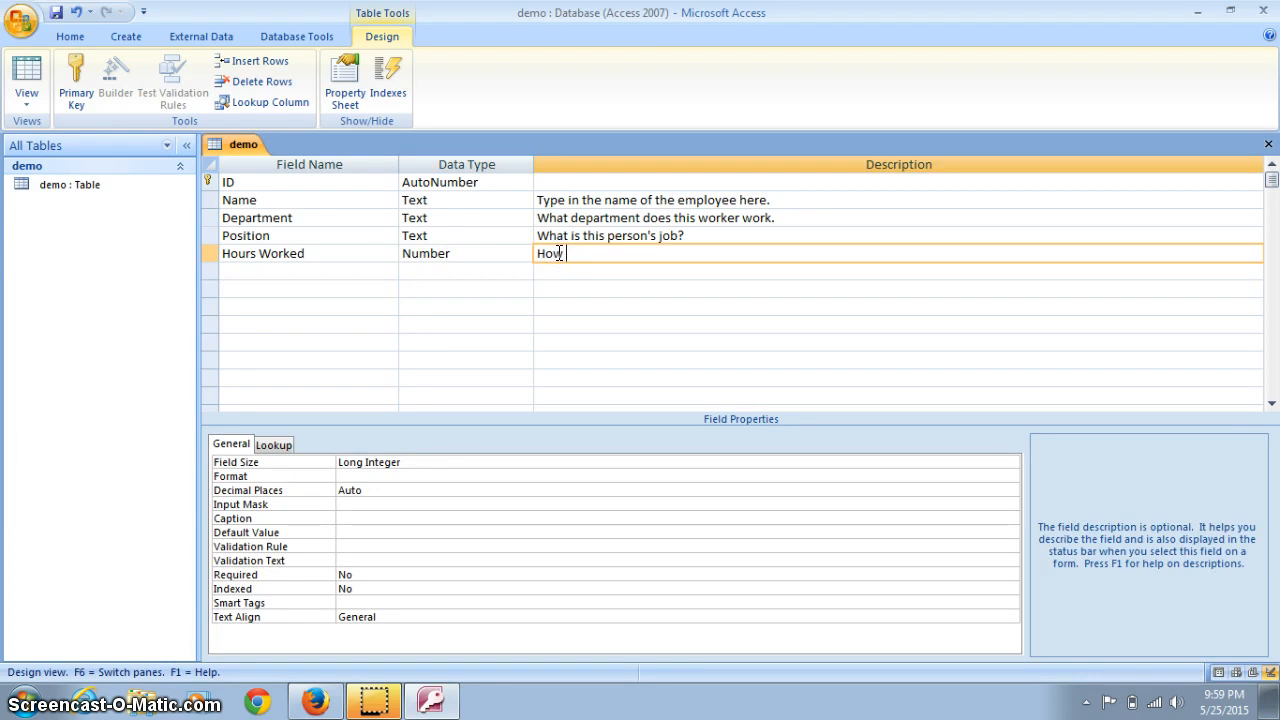
text(many hours did )
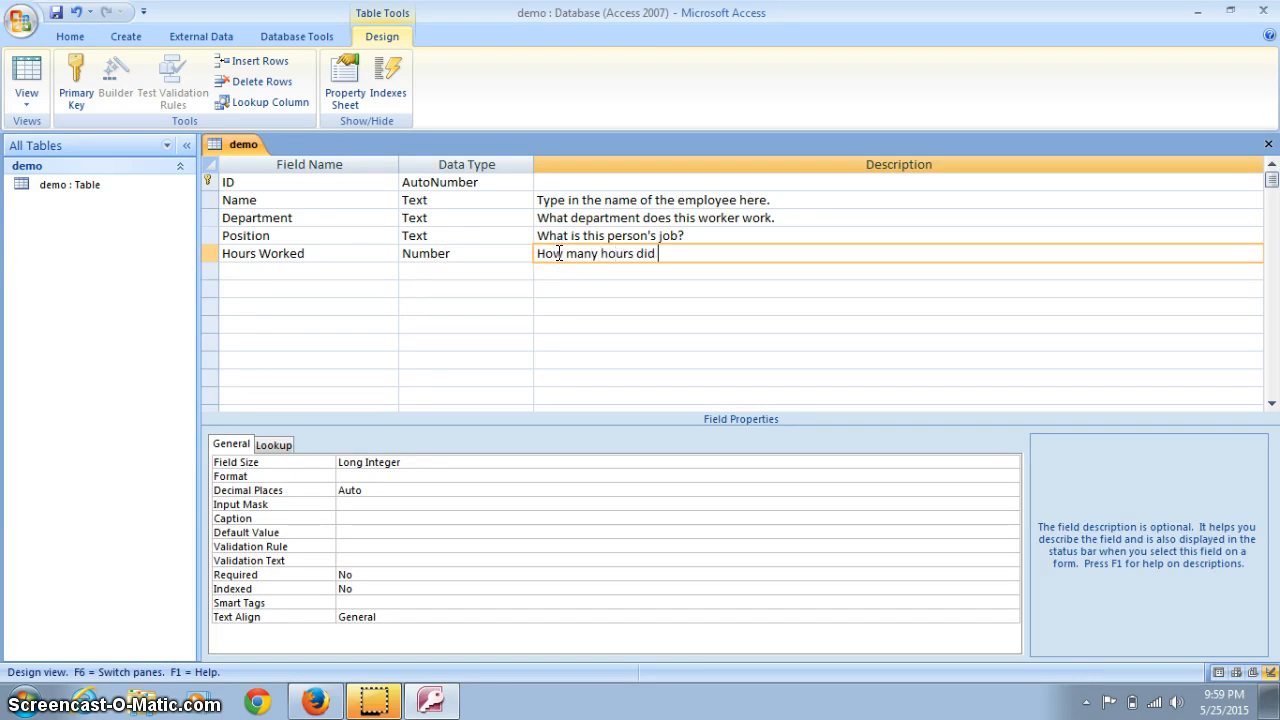
text(this worker wo)
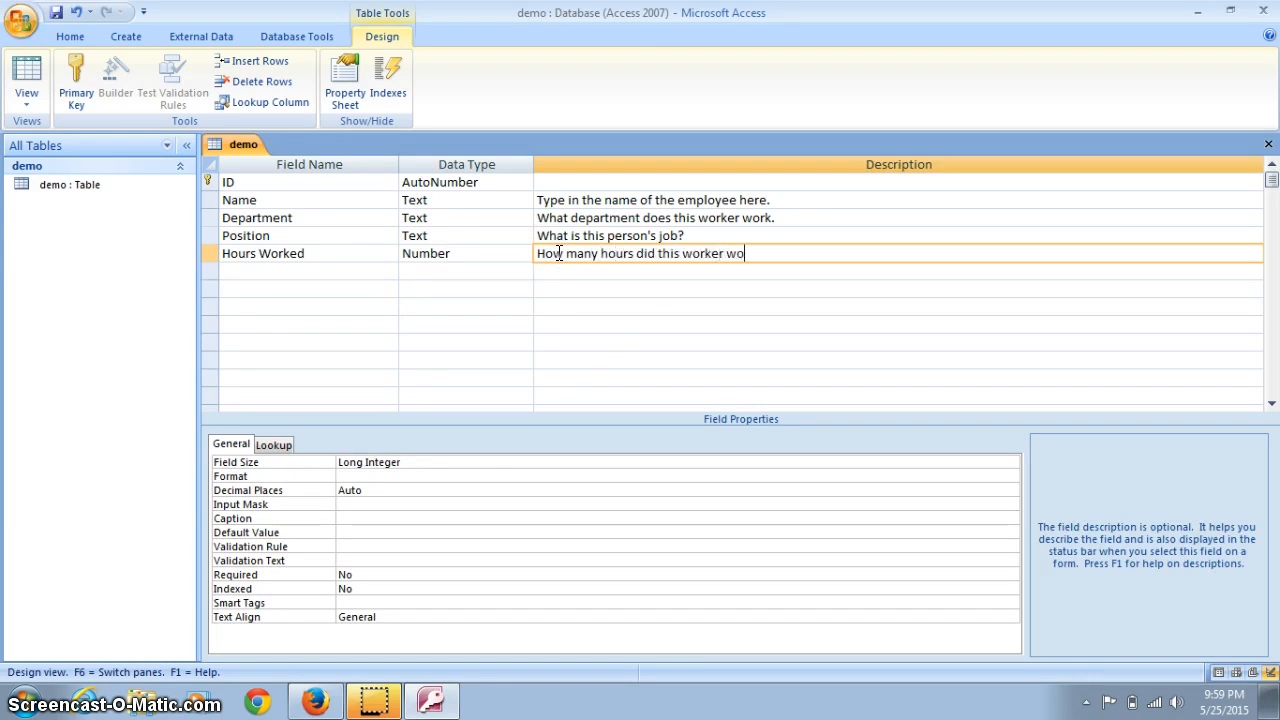
text(rk?)
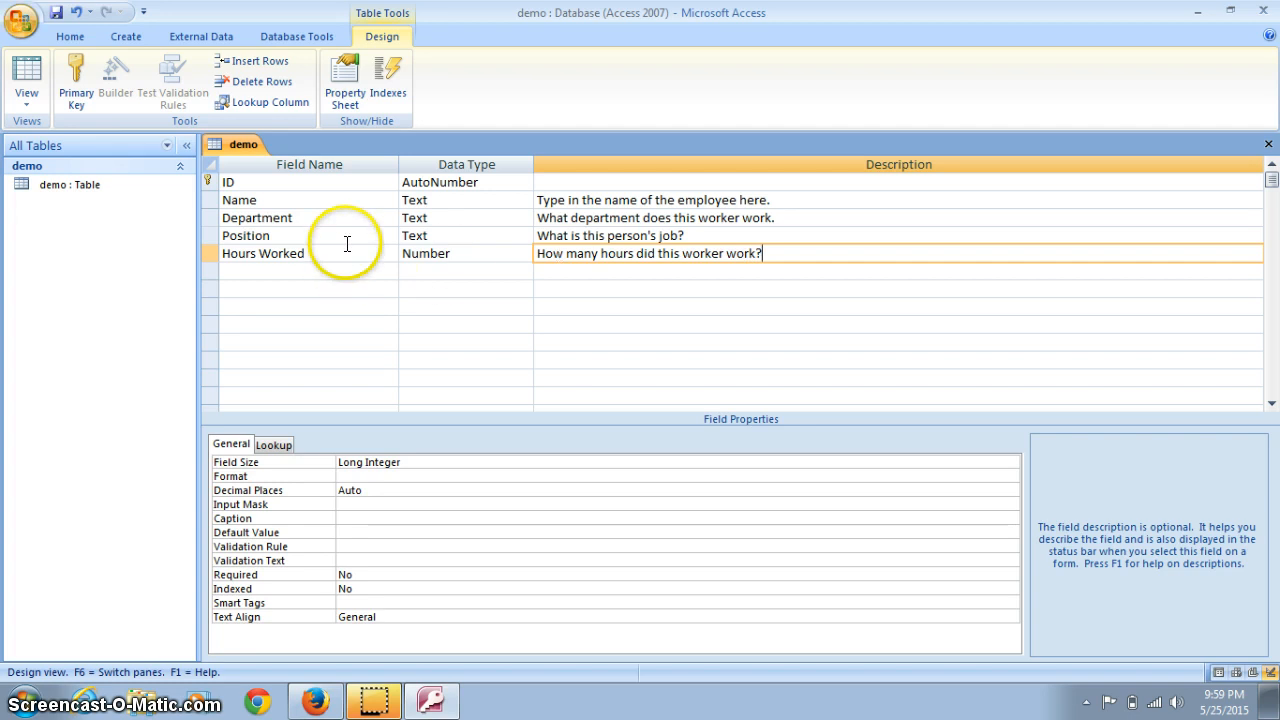
- Add a Currency field called Salary below Hours Worked, with the description "How much per hour does this worker make?"
click(305, 272)
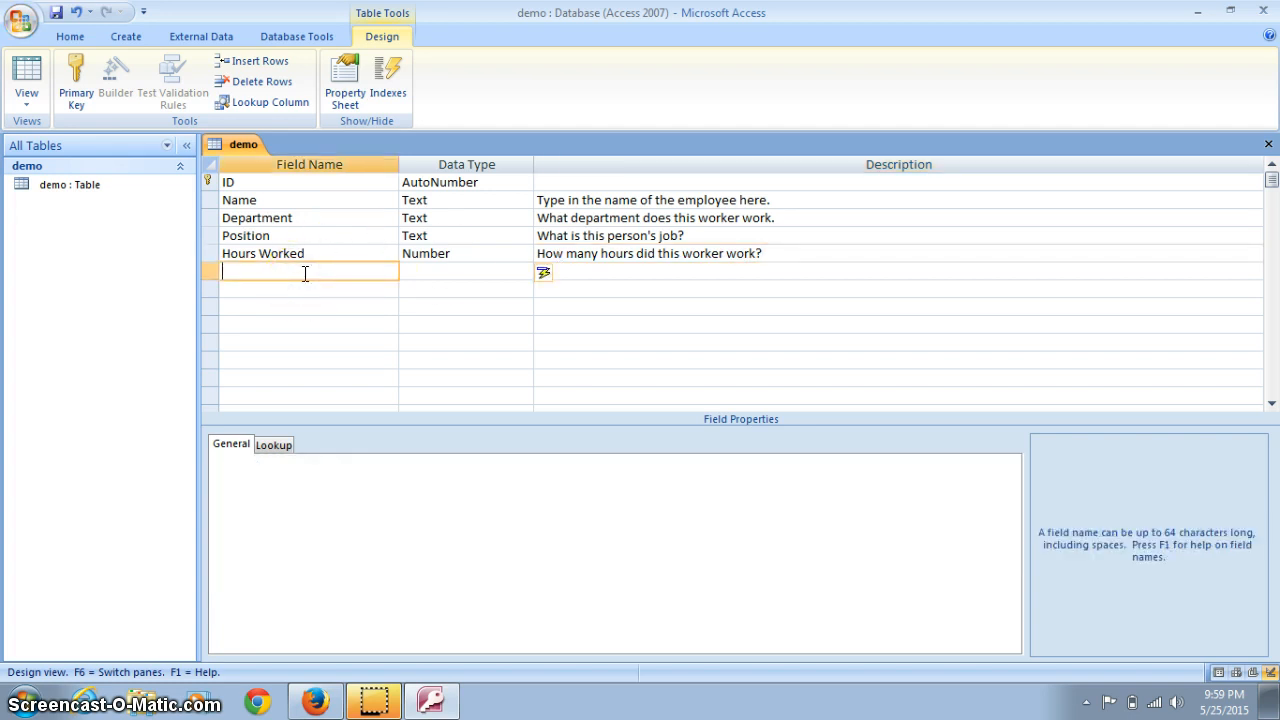
text(Salary)
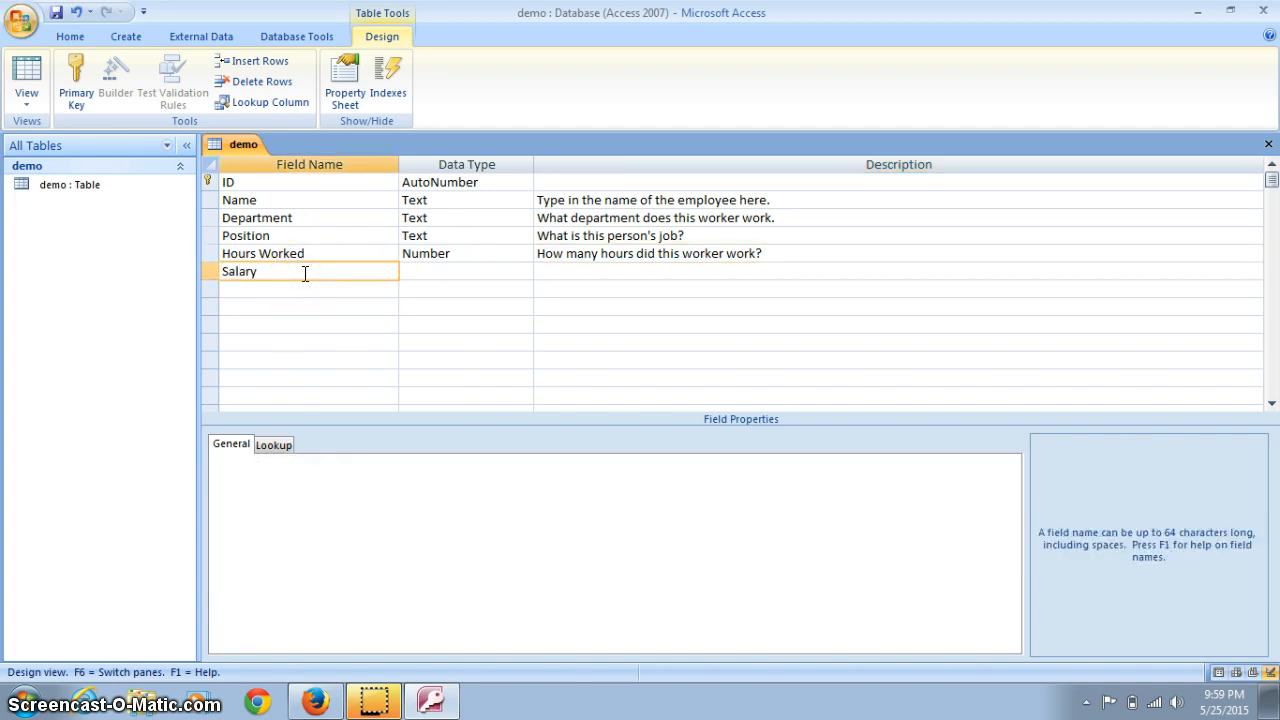
click(457, 271)
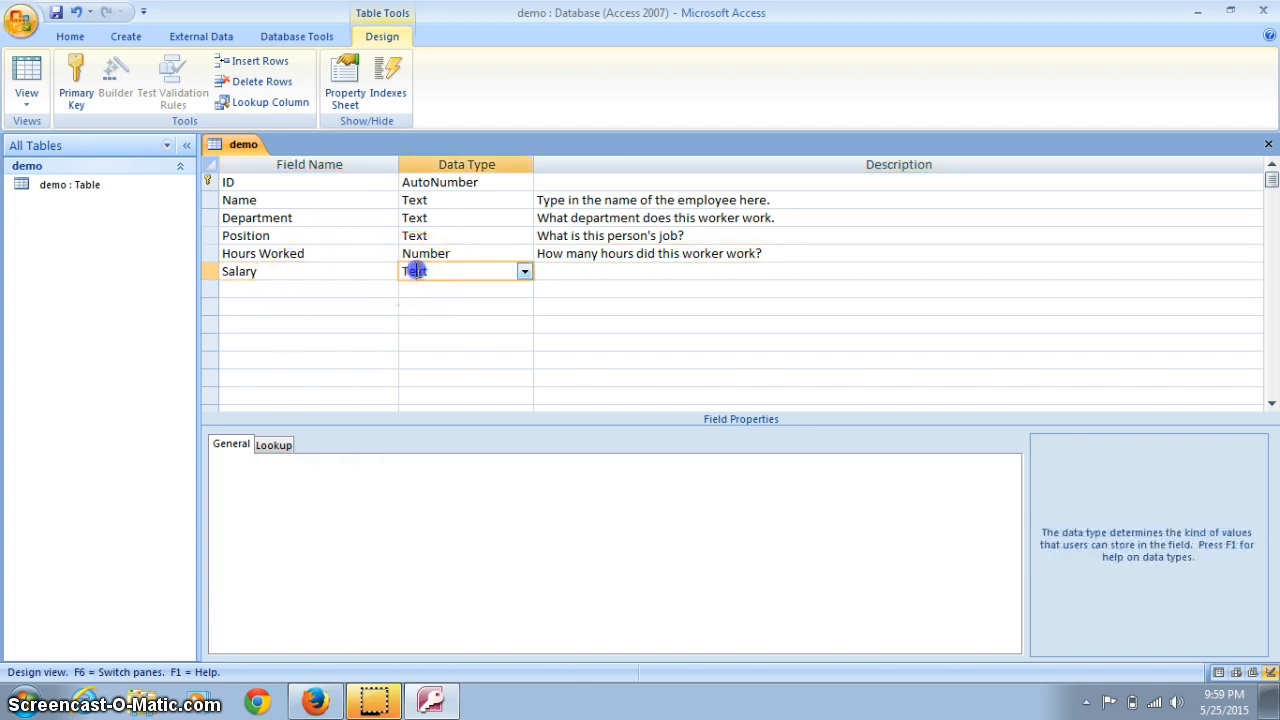
click(524, 271)
click(471, 357)
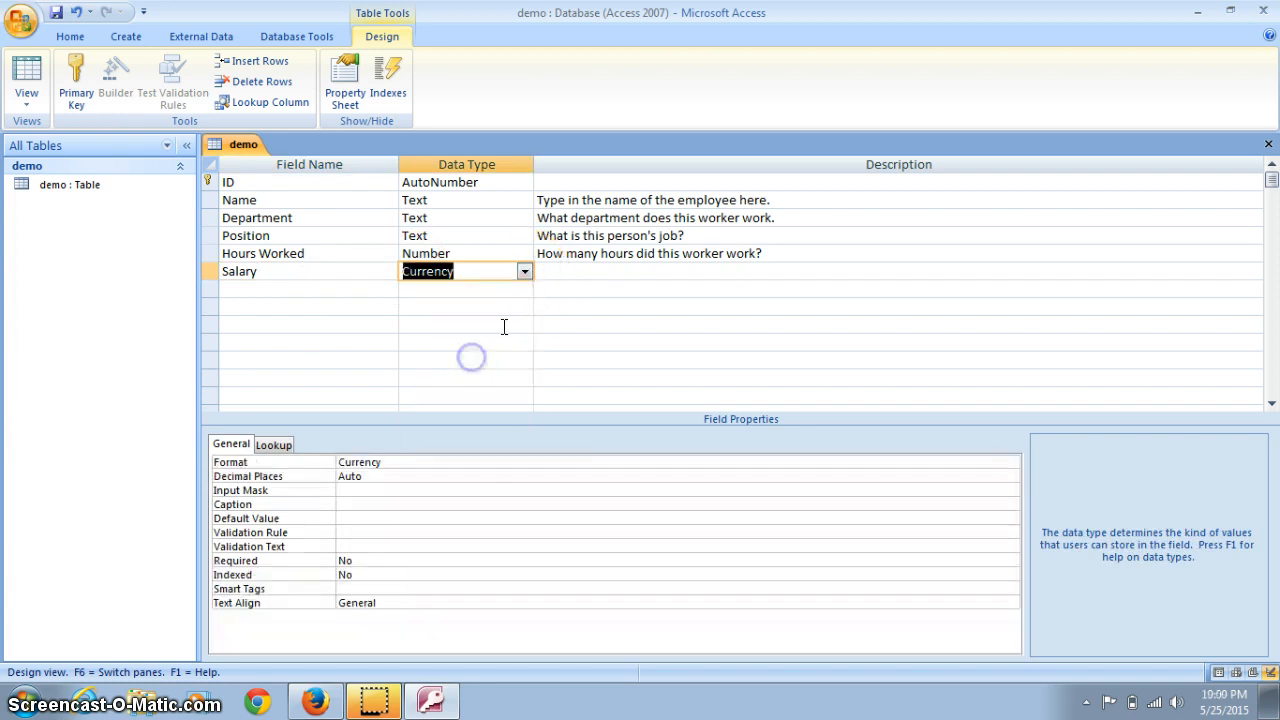
click(565, 270)
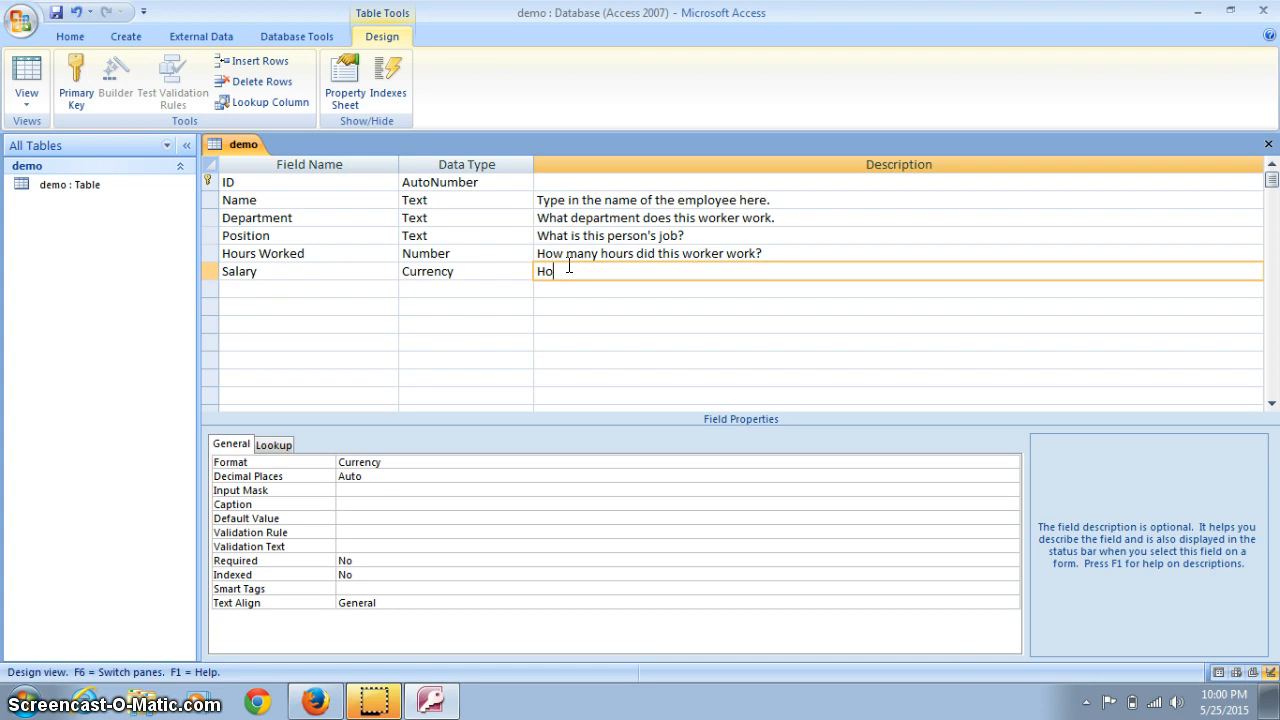
text(How much per)
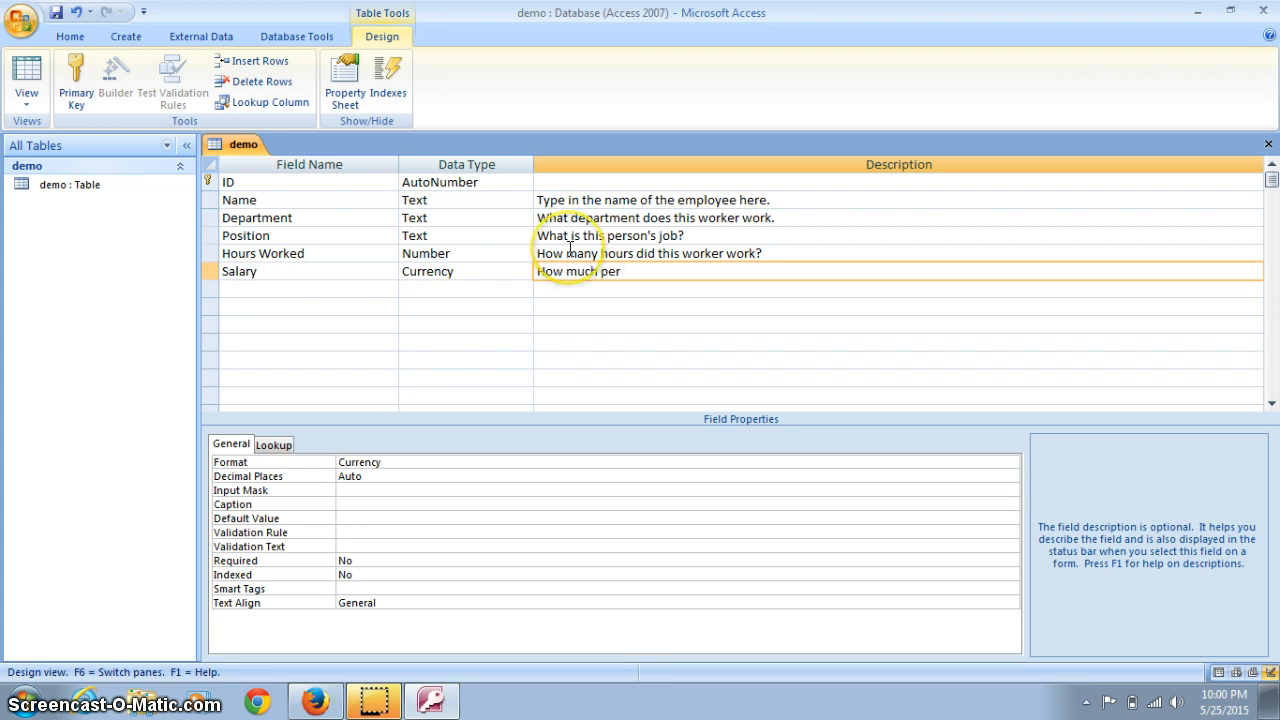
text( hour does this worker ma)
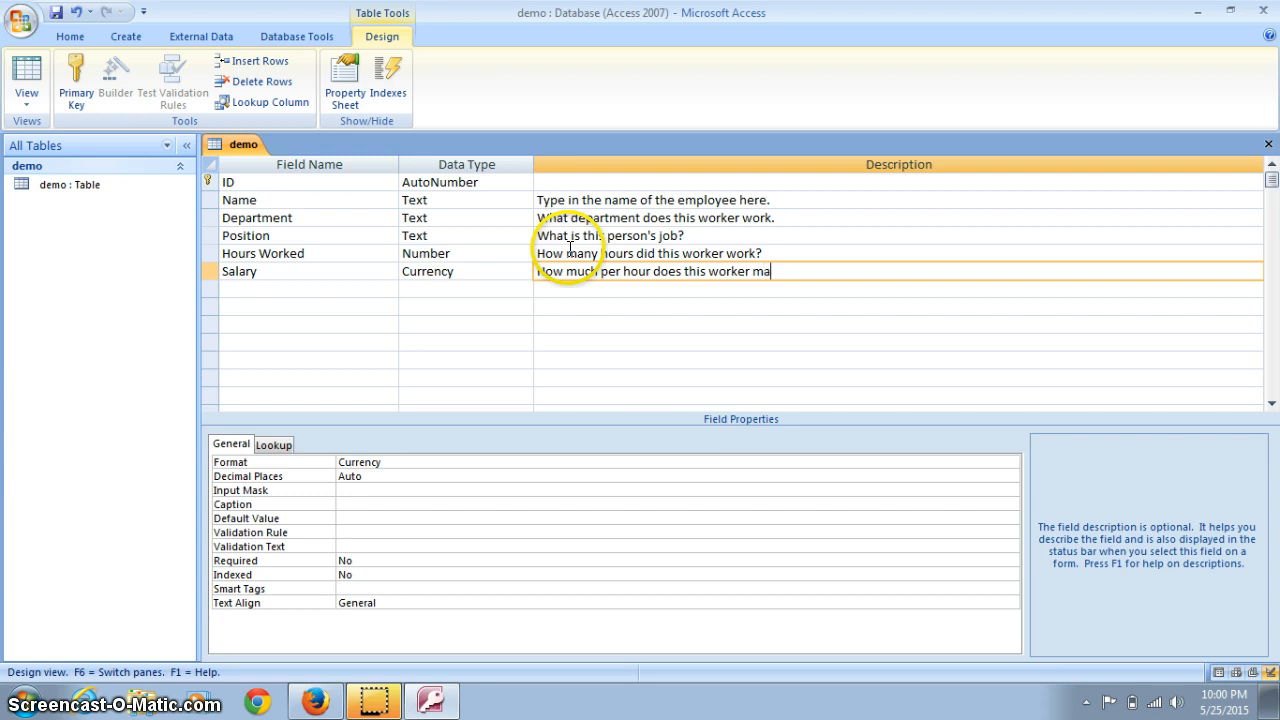
text(ke?)
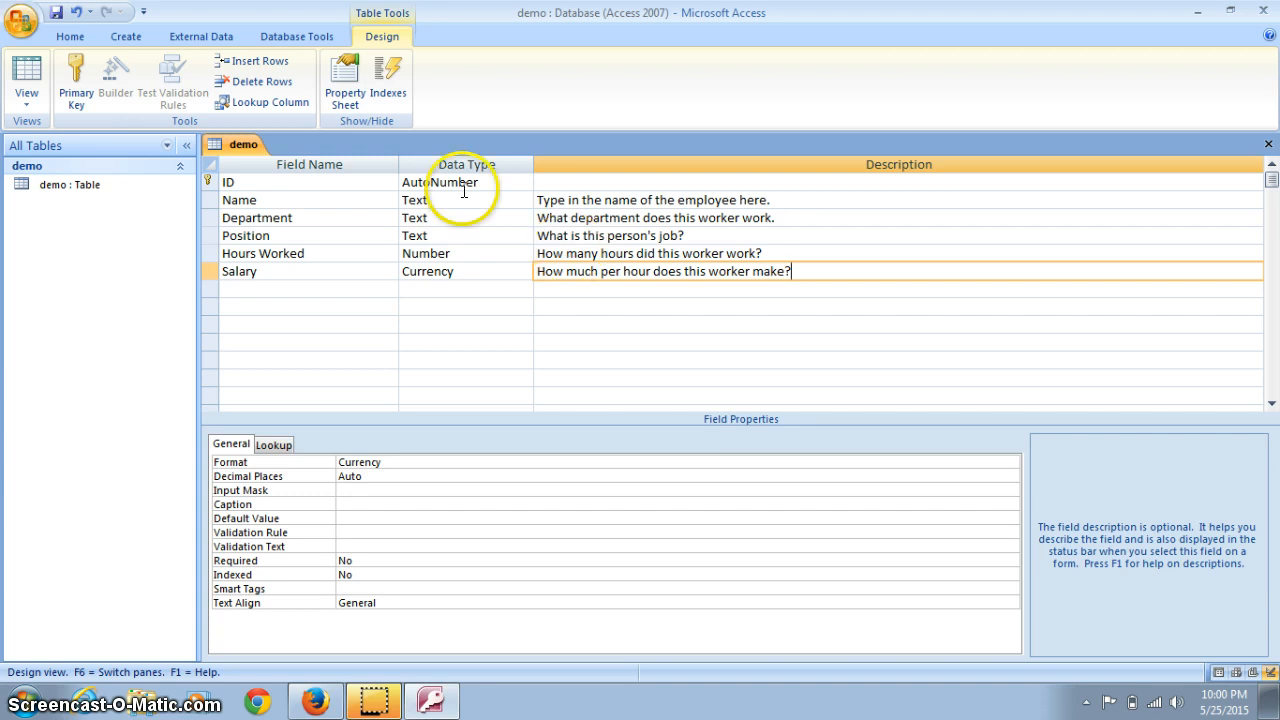
- Add a Date/Time field called Date hired below Salary, with the description "When did this worker start?"
click(283, 287)
text(Da)
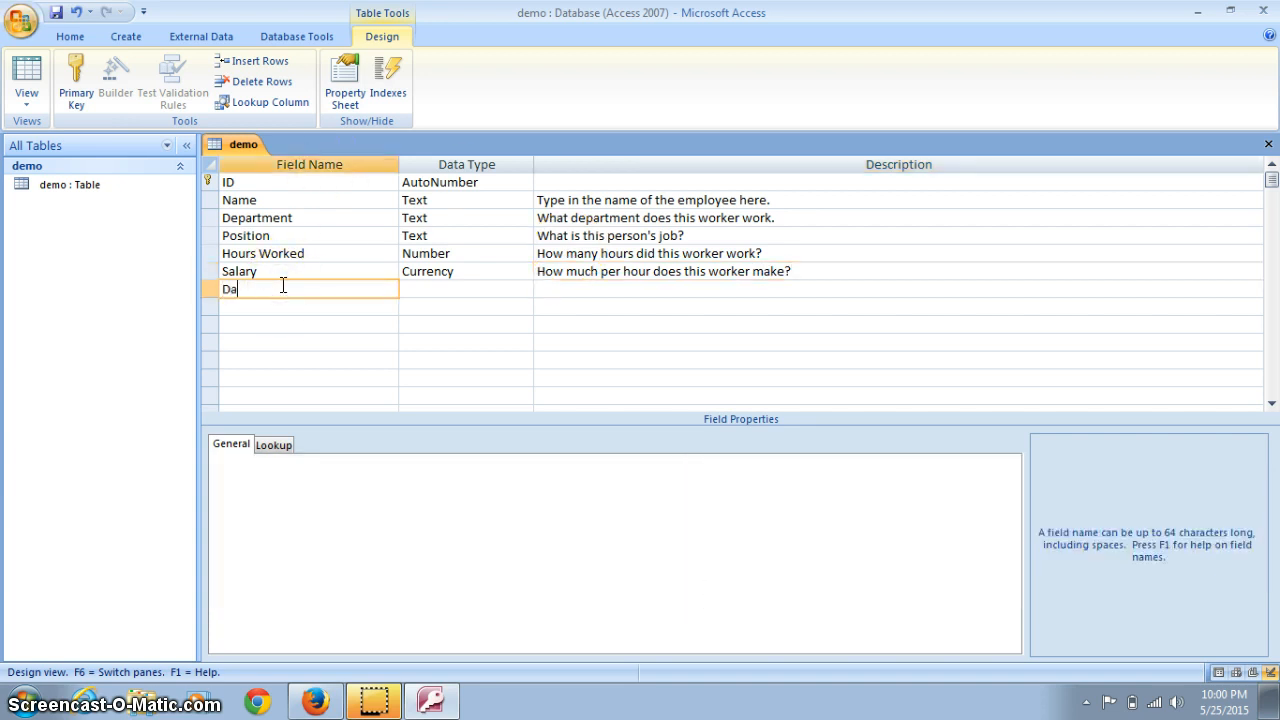
text(te hired)
click(412, 290)
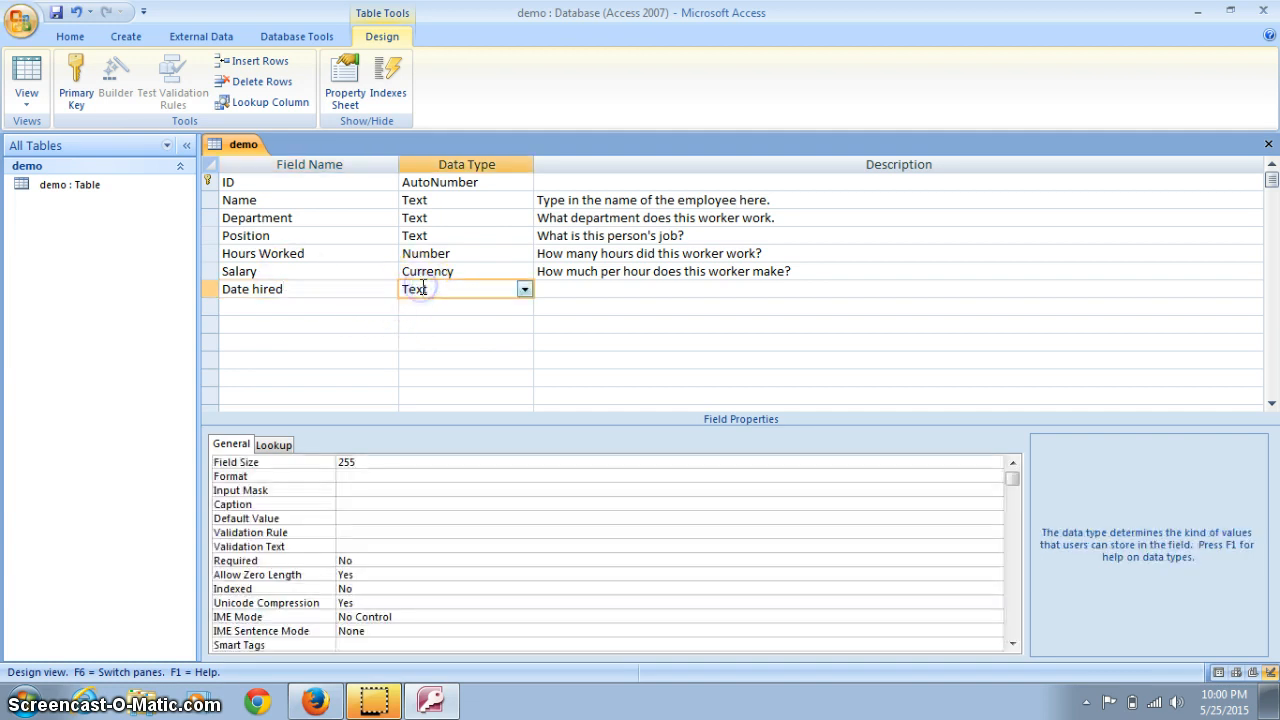
click(536, 290)
click(501, 286)
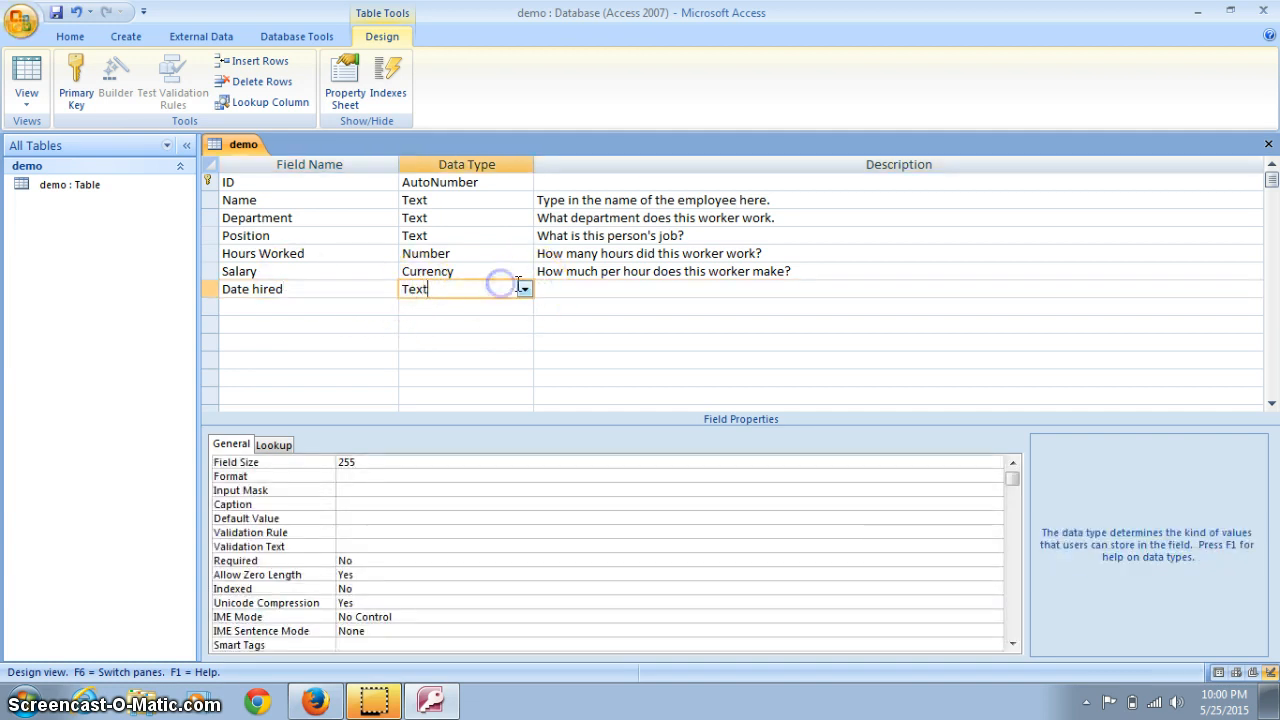
click(525, 288)
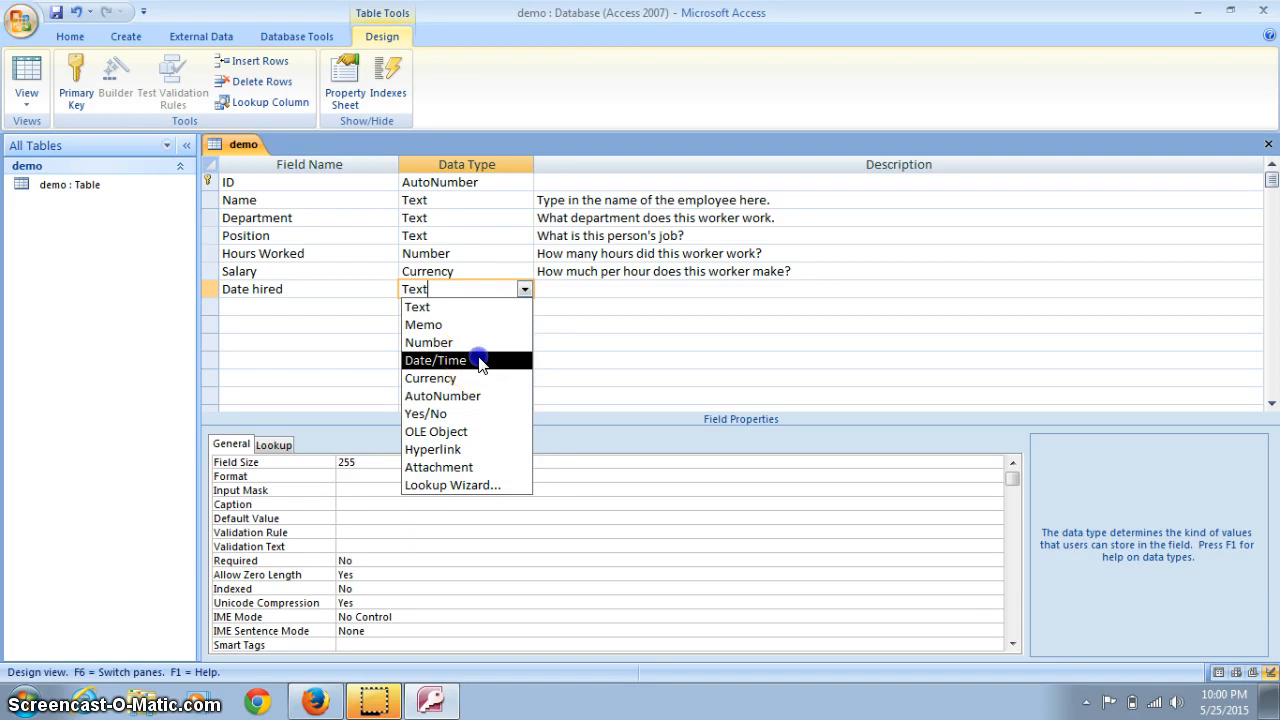
click(484, 361)
click(573, 289)
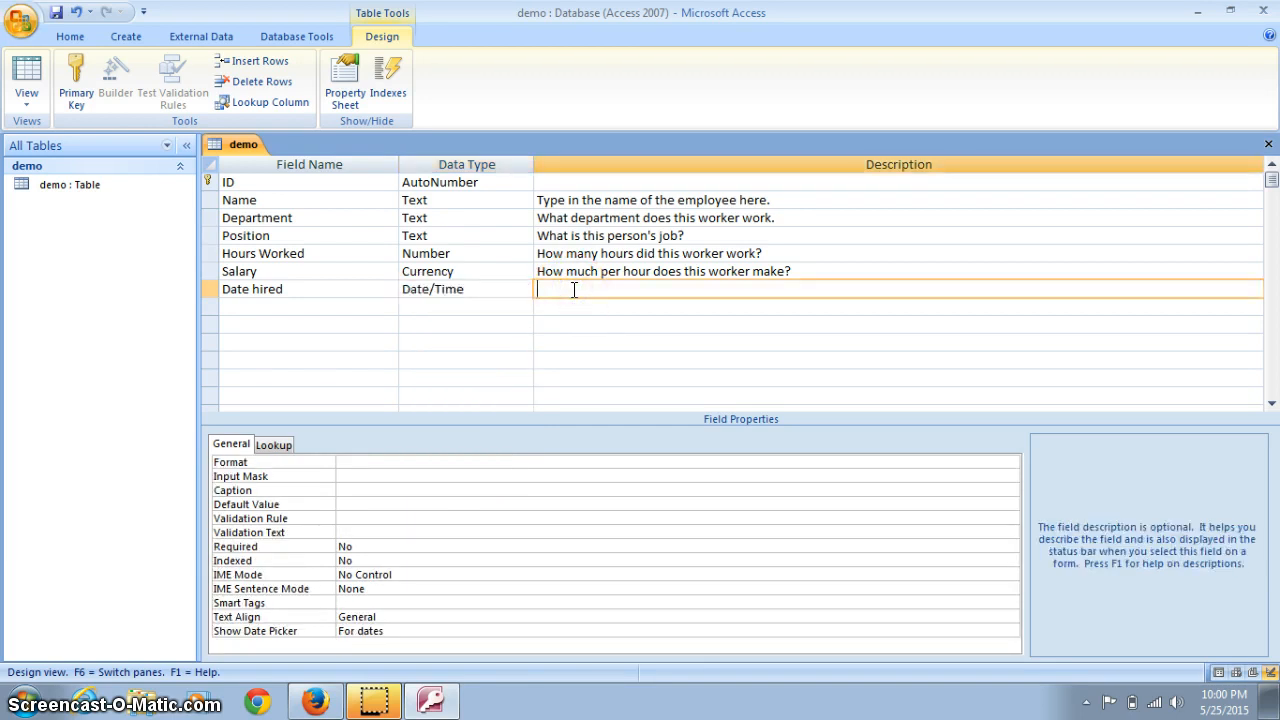
text(When did this worker start)
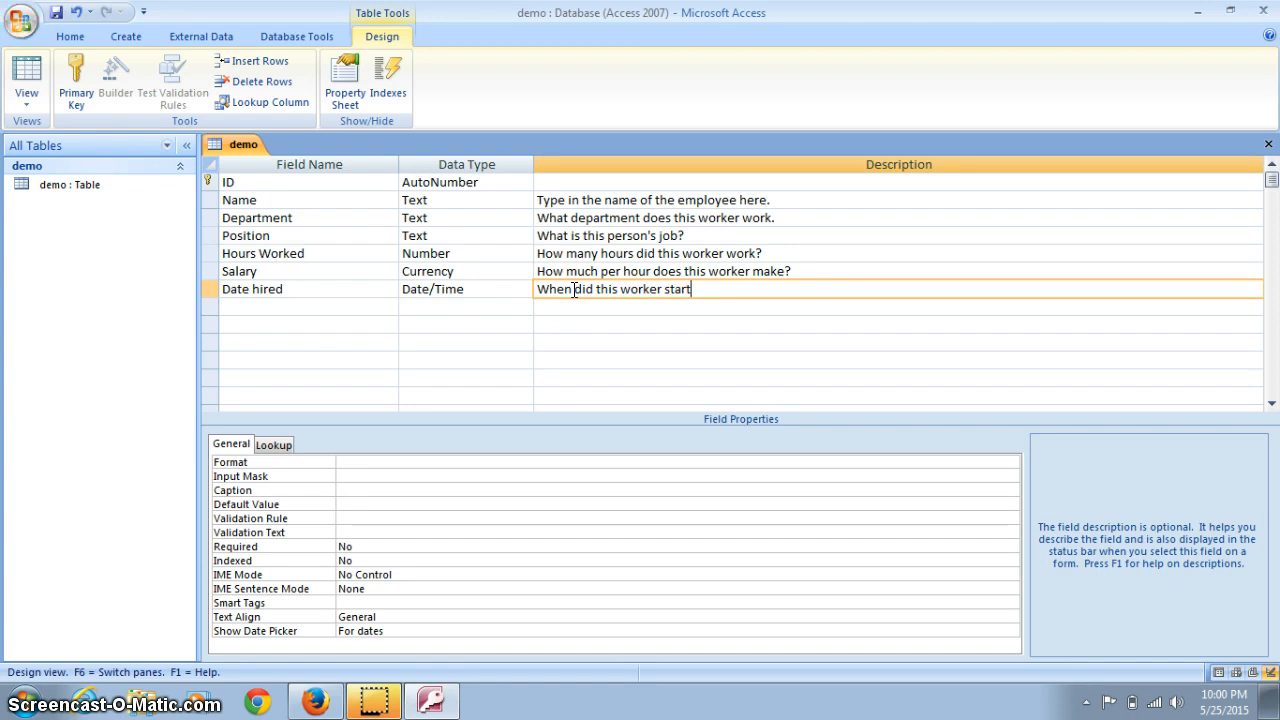
text(?)
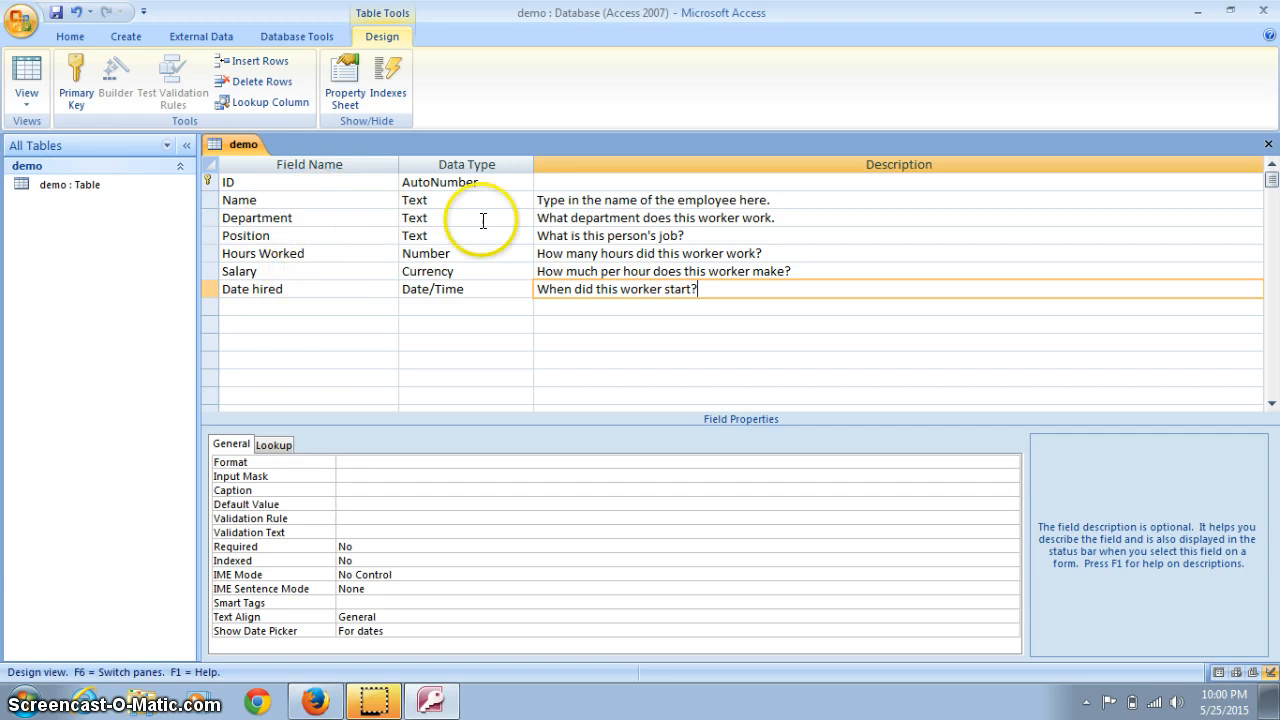
- Save the demo table's design and switch the table to Datasheet View
click(56, 14)
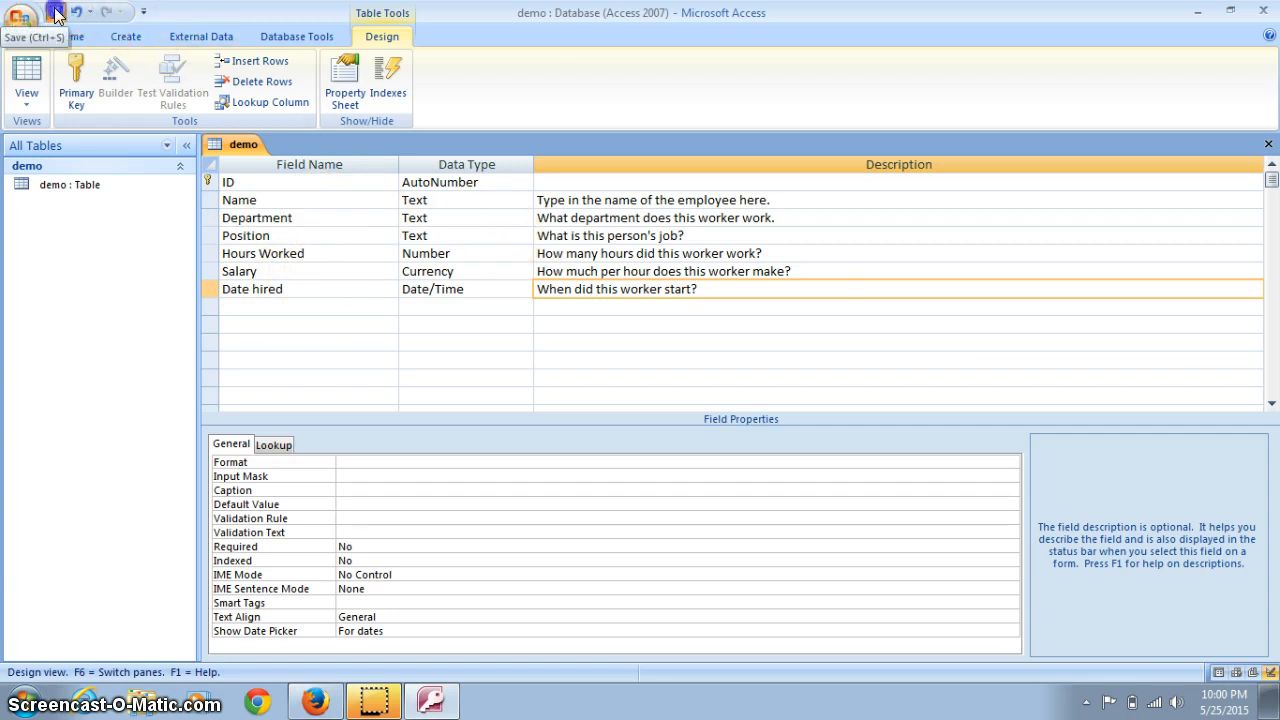
click(27, 100)
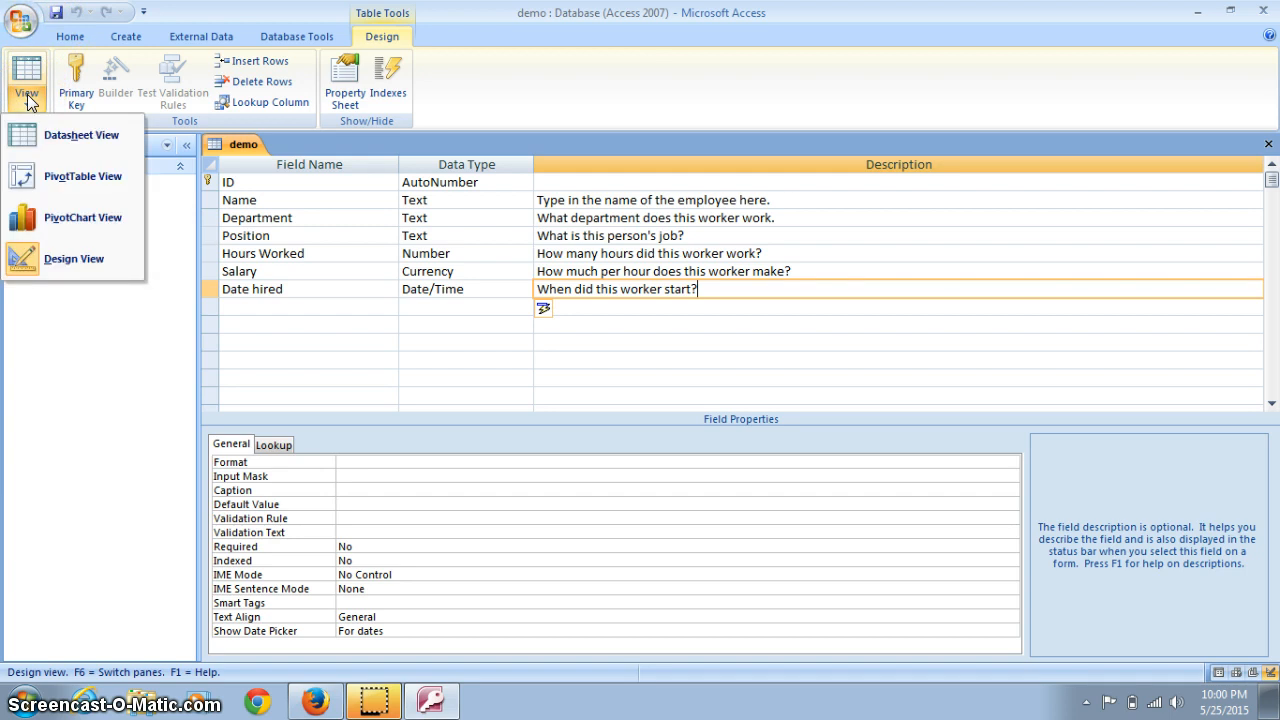
click(41, 128)
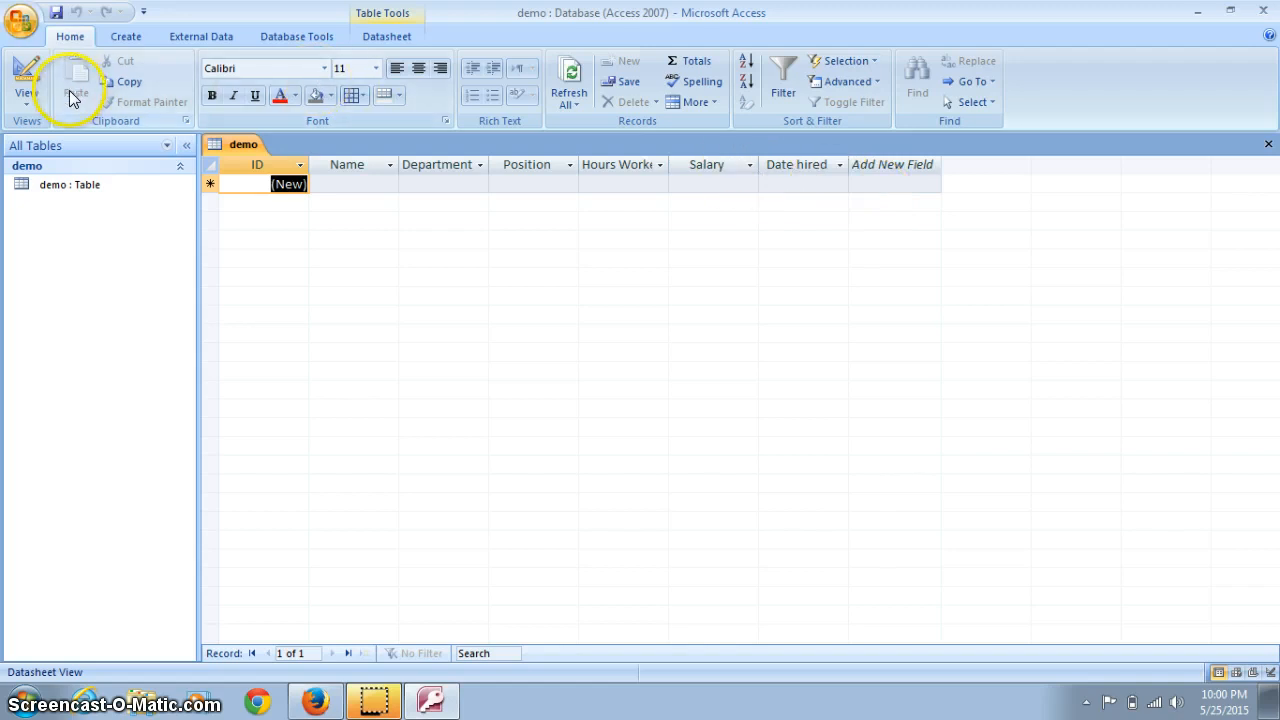
click(36, 105)
click(36, 103)
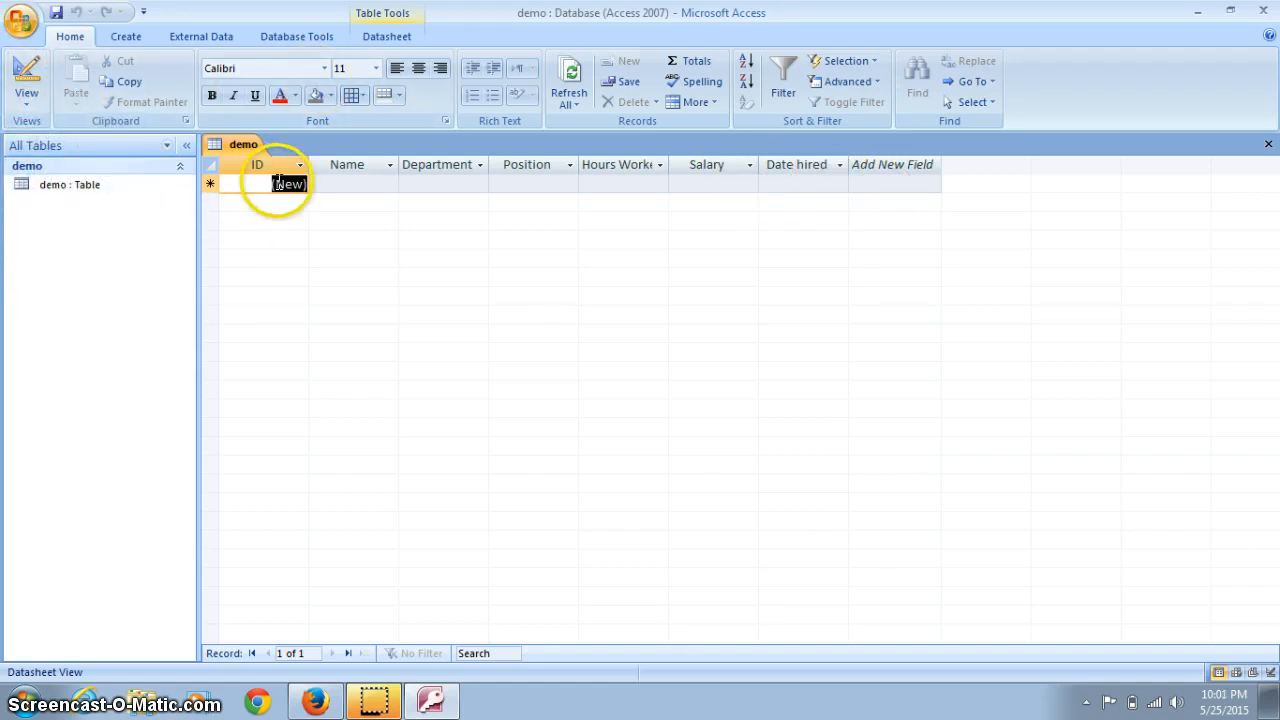
- Start the first record with the employee's full name, surname first, and Hardware as the Department
click(323, 182)
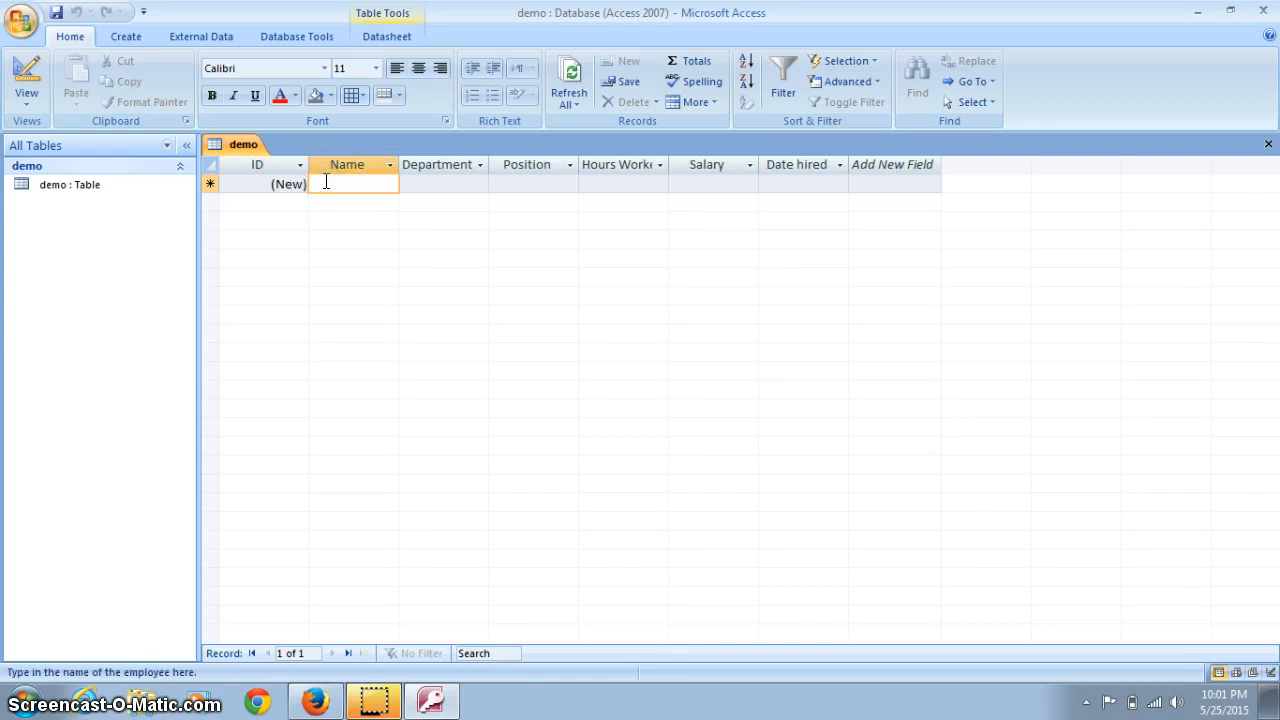
text(Joh)
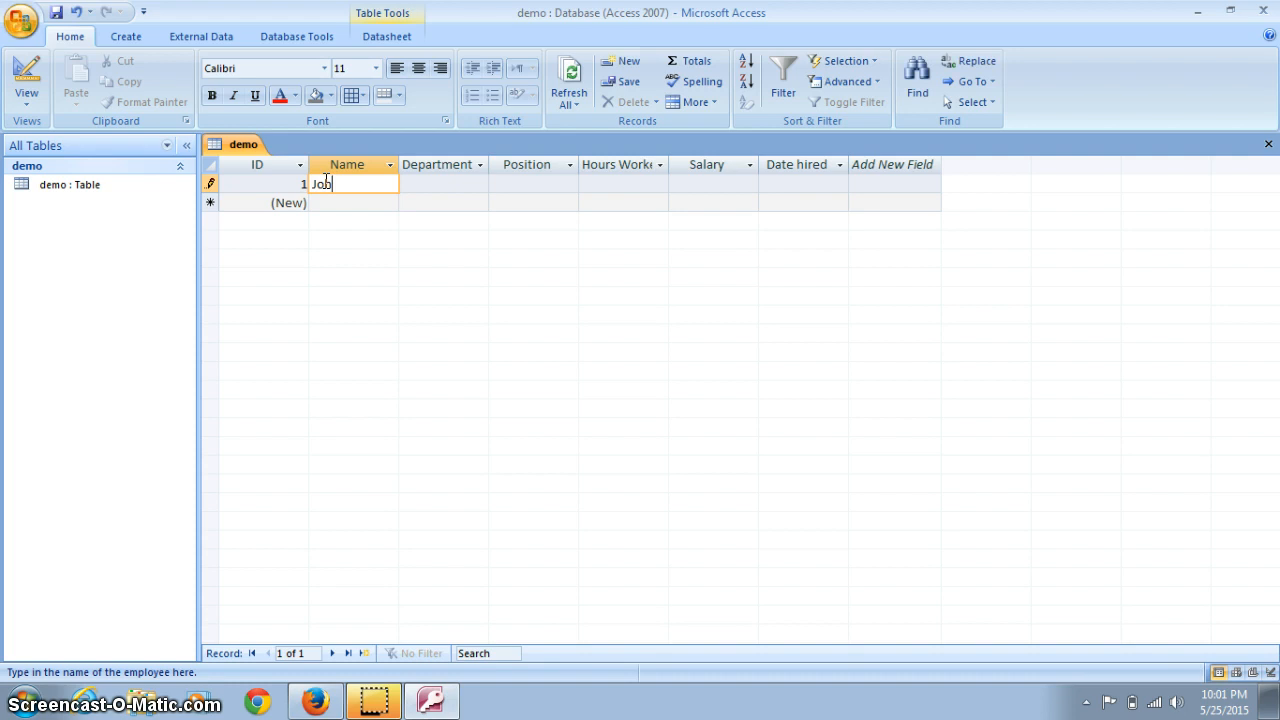
text(nson)
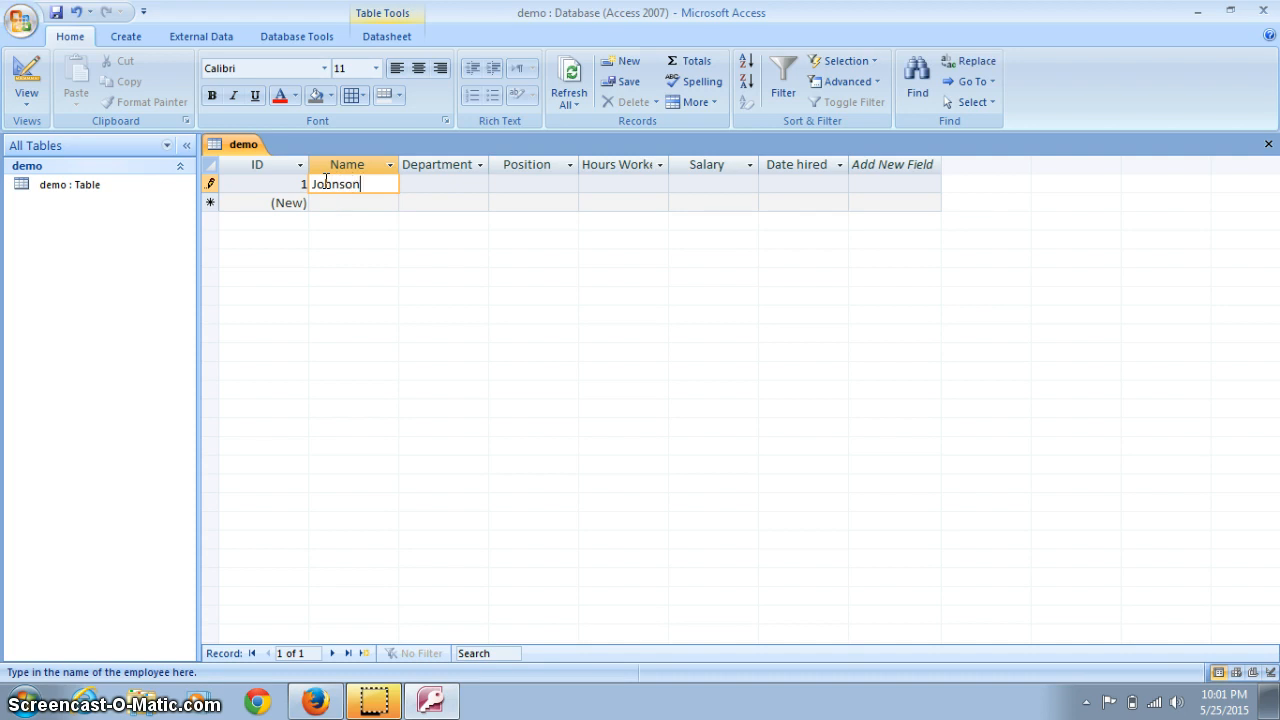
text(, Fred)
click(434, 184)
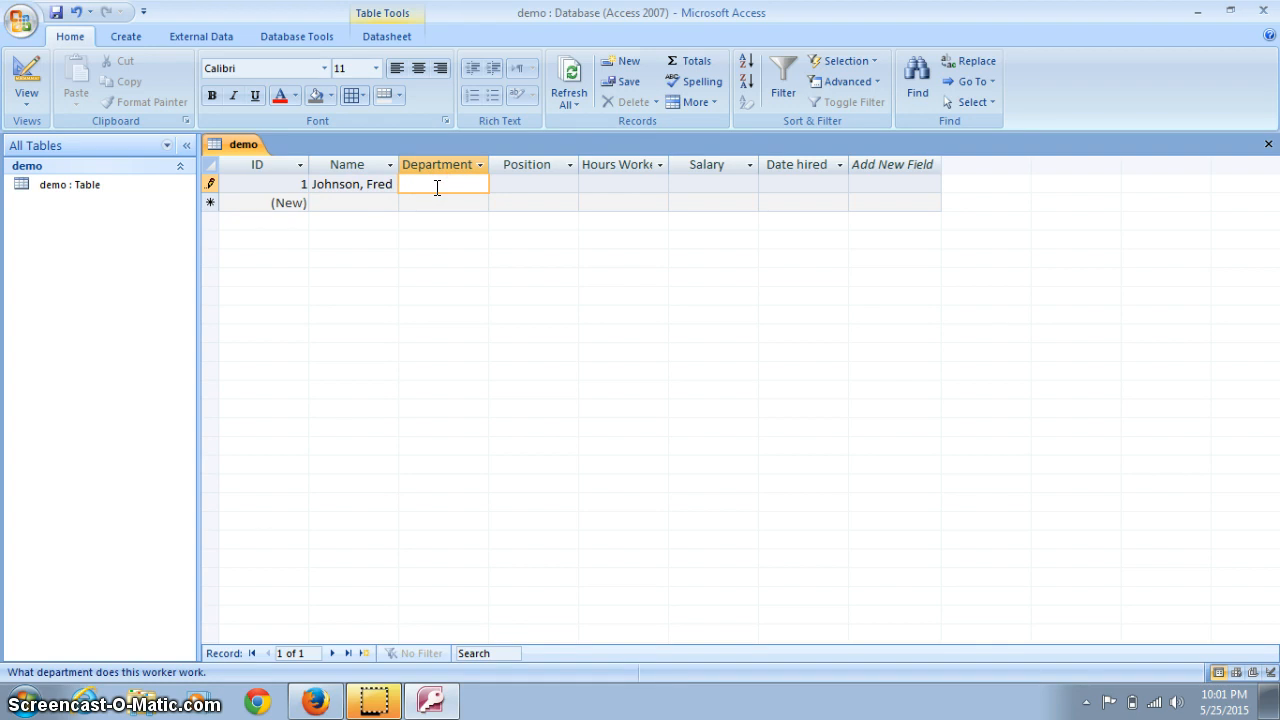
text(Hardware)
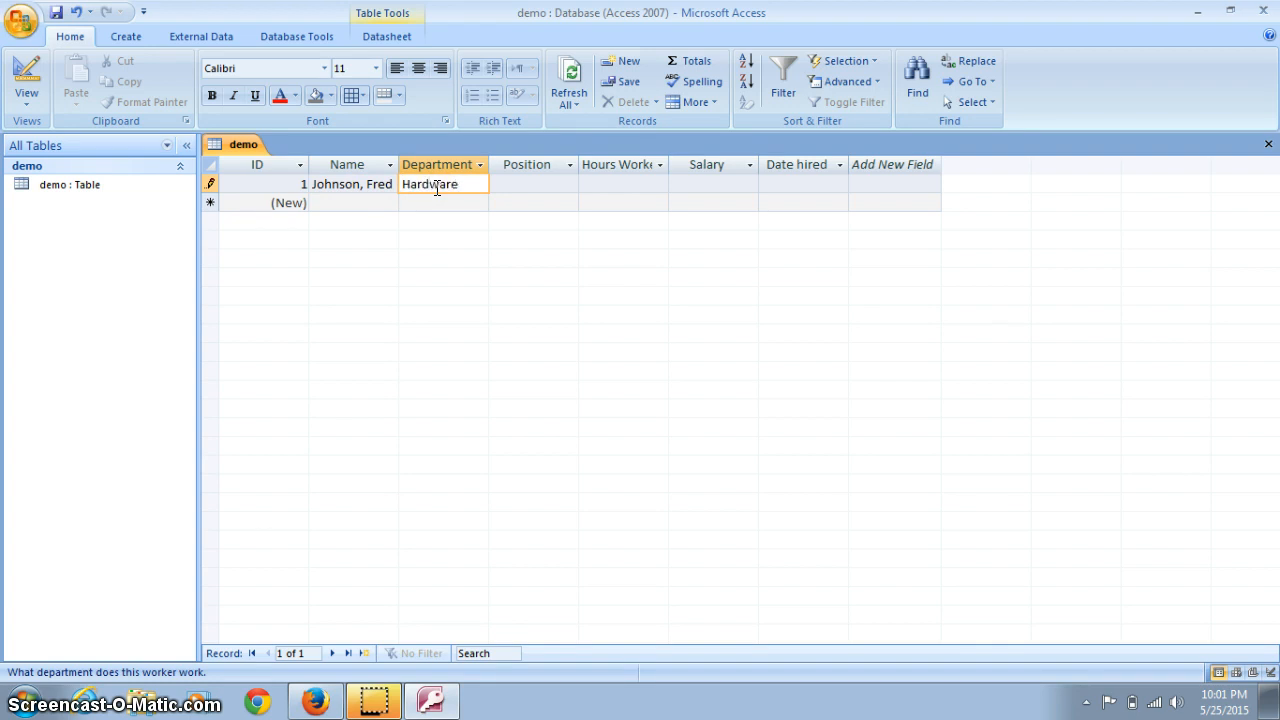
- Set the first record's Position to Manager and its Hours Worked to 40
click(533, 184)
text(Manager)
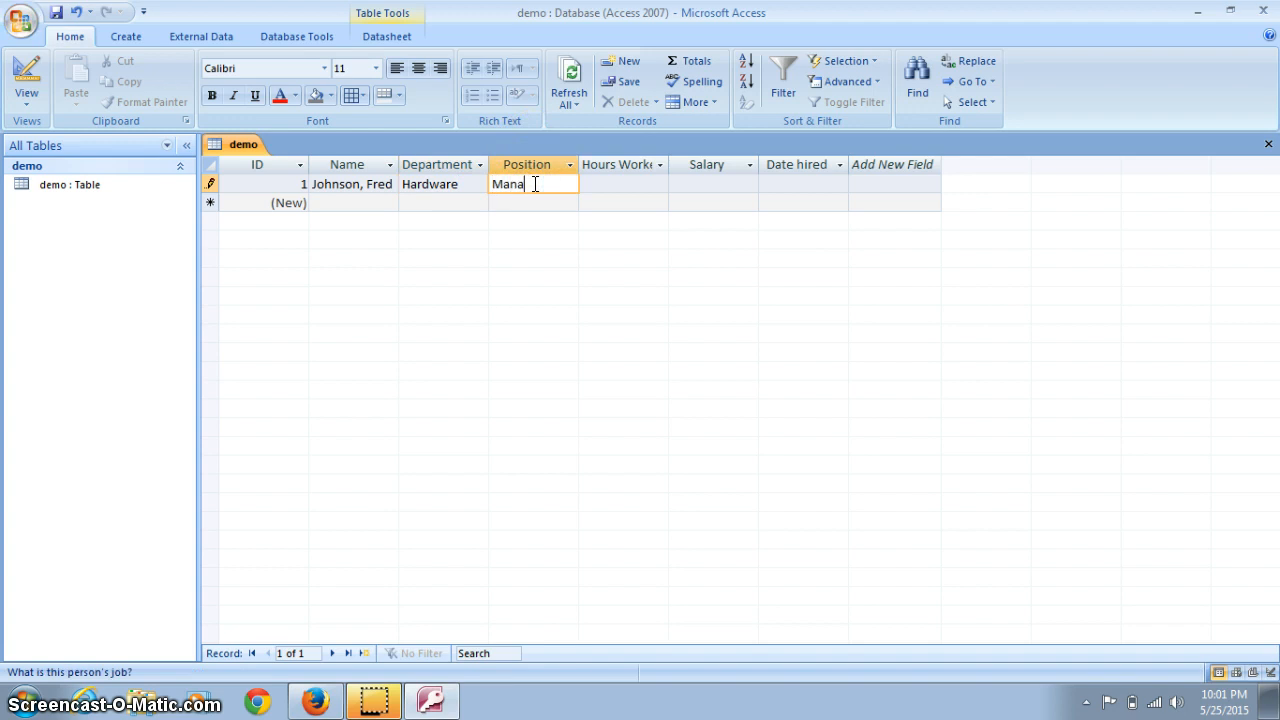
click(603, 184)
text(2)
click(591, 180)
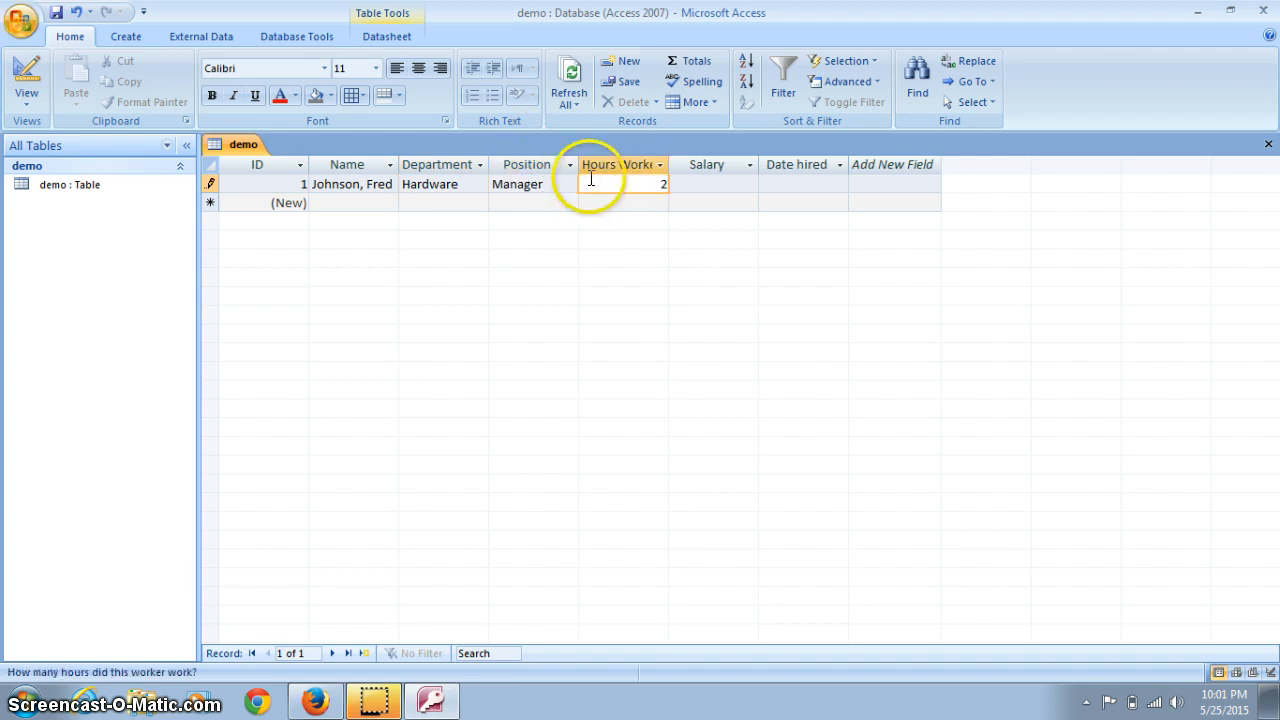
key(BackSpace)
text(40)
click(591, 180)
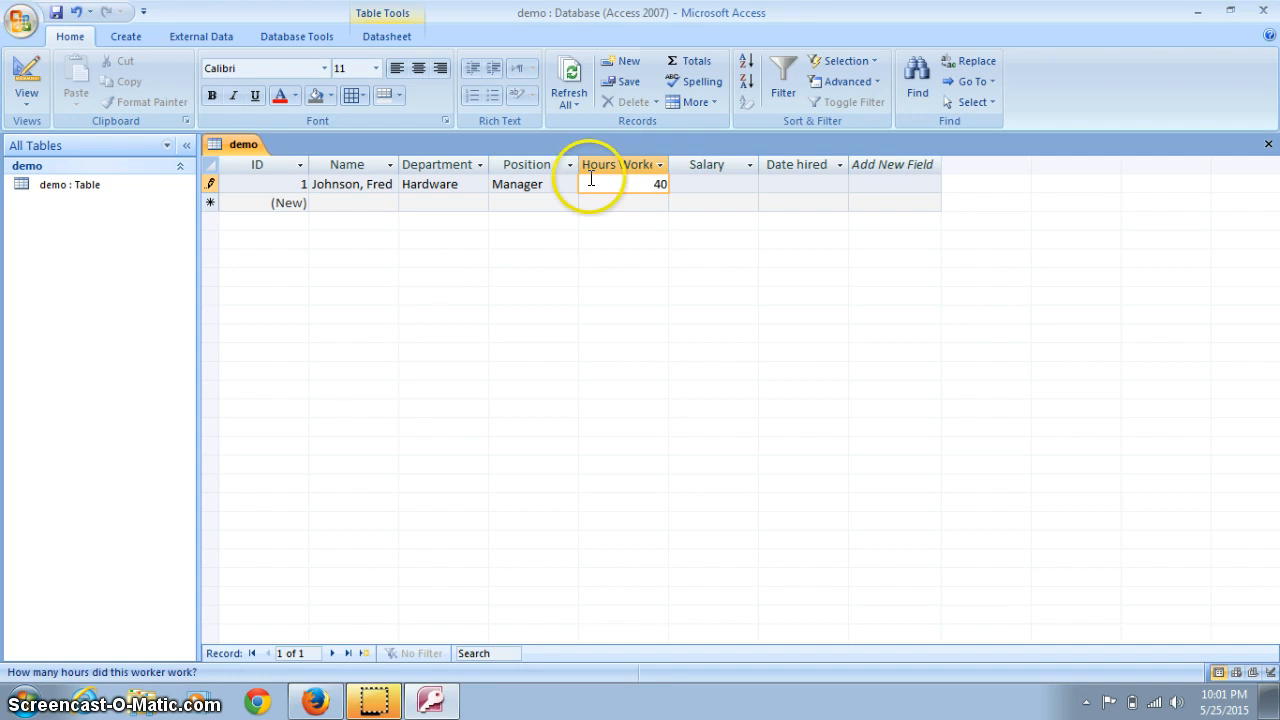
- Set the first record's Salary to 9 and its Date hired to January 3, 2013
click(698, 183)
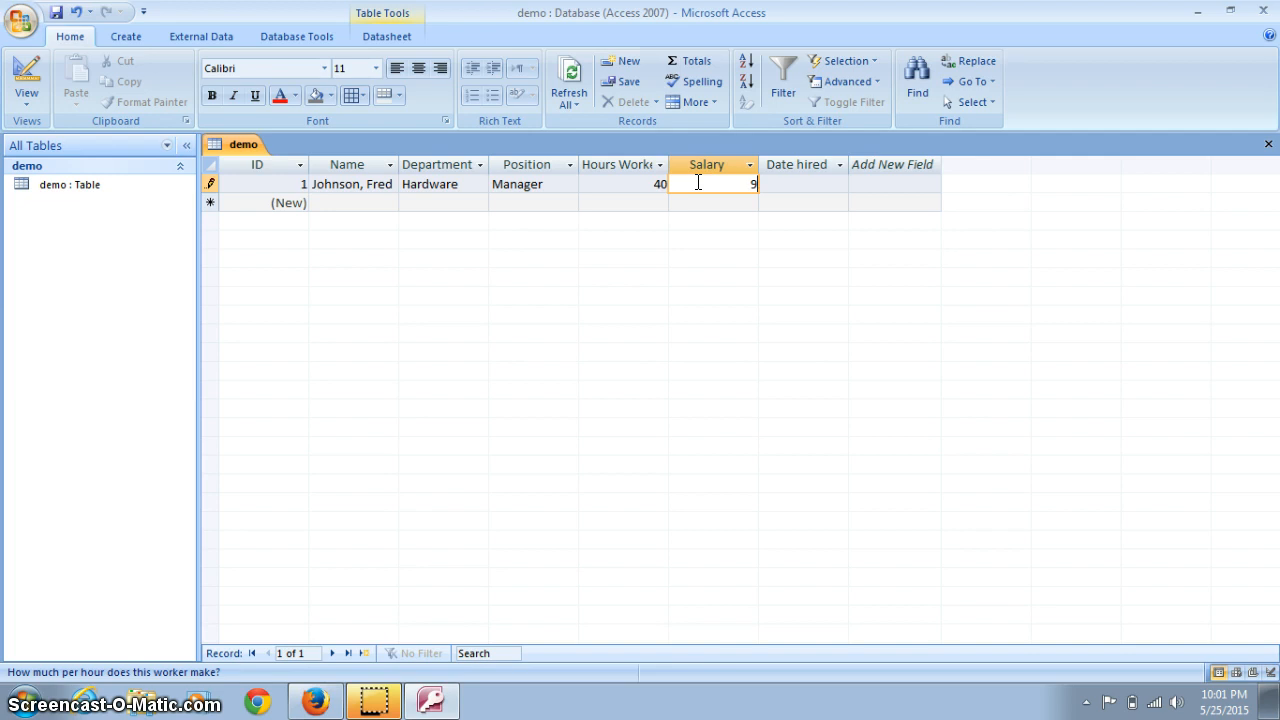
key(Tab)
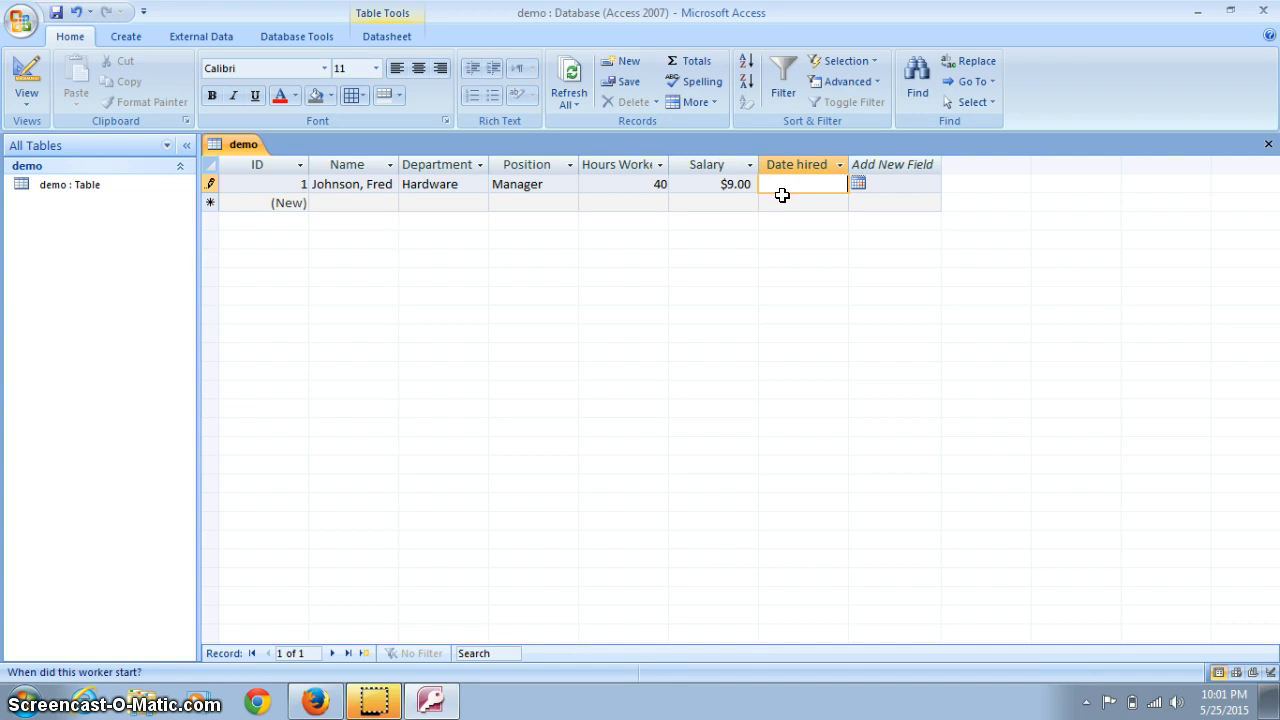
text(january 3)
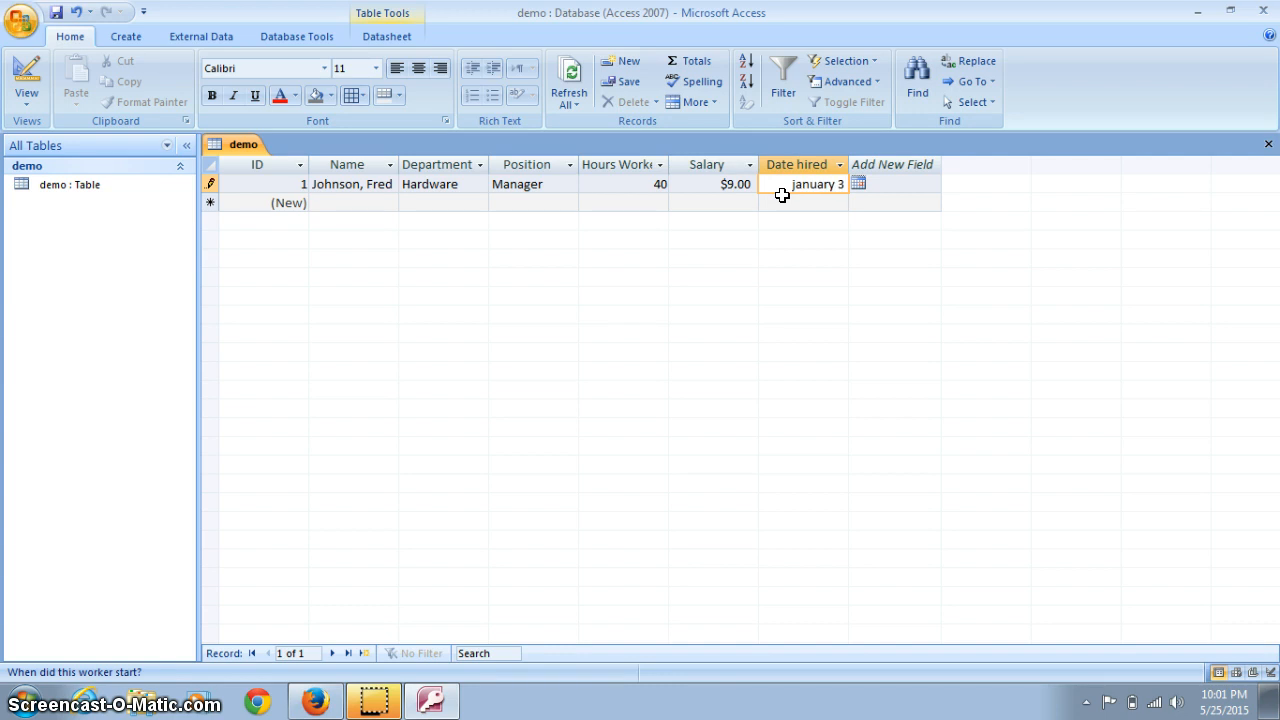
text(, 2013)
key(Tab)
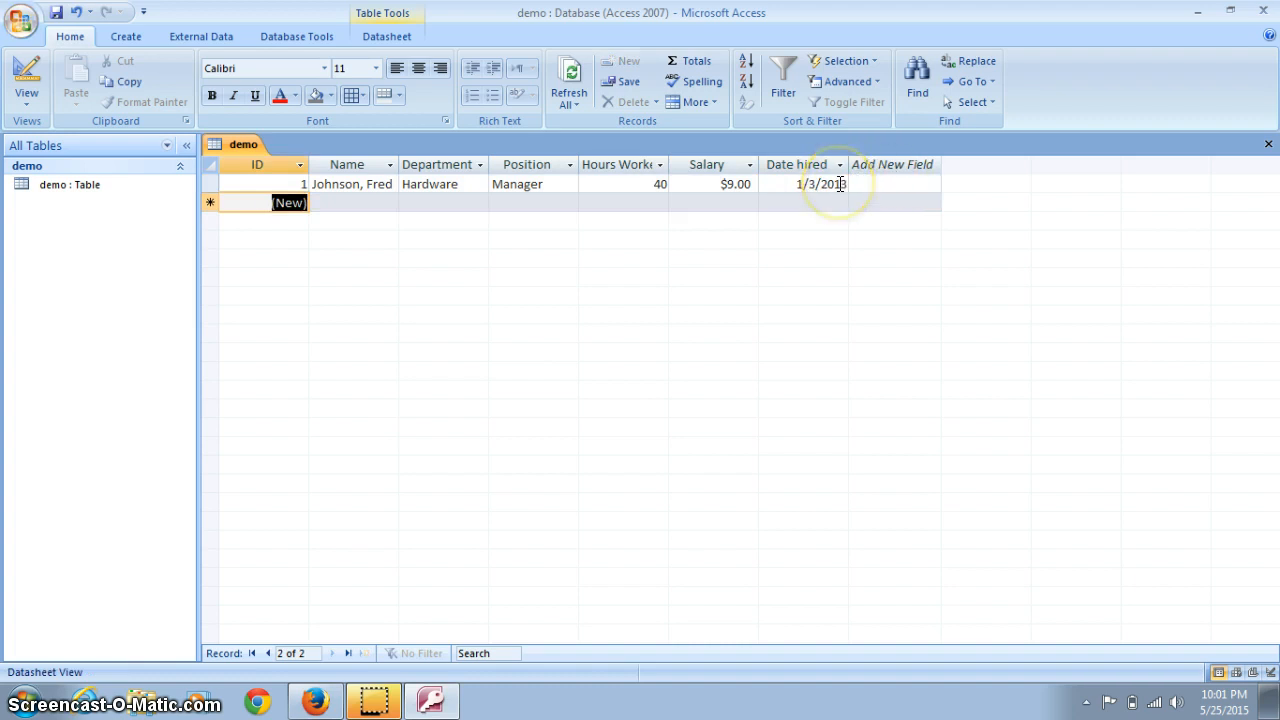
- Start the second record with the employee's full name, surname first, and Hardware as the Department
click(371, 203)
text(Jo)
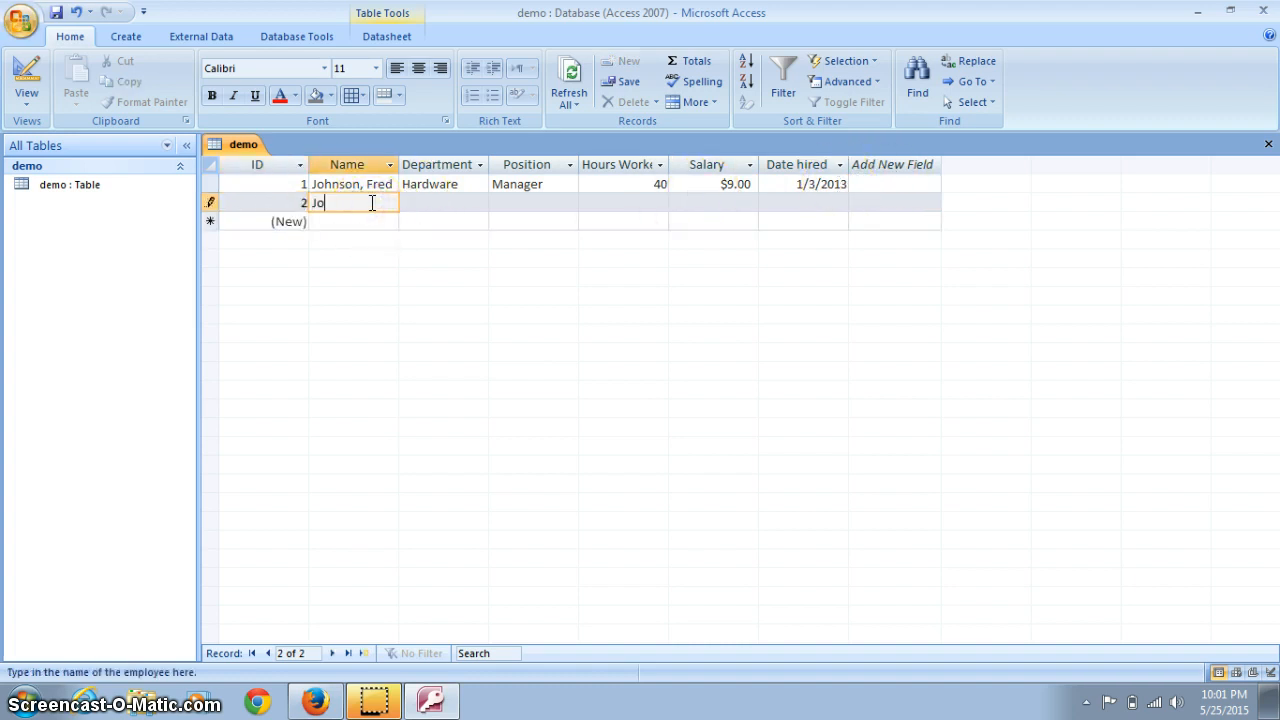
text(hnson)
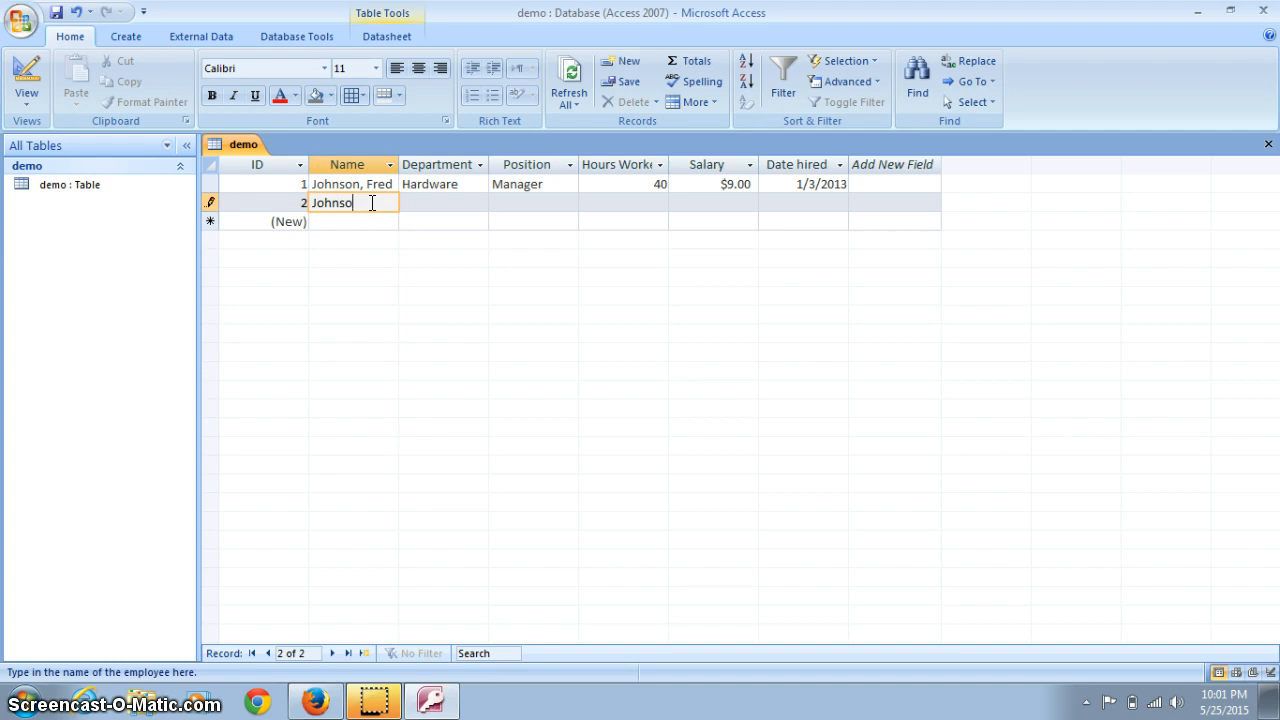
key(BackSpace)
key(BackSpace)
key(BackSpace)
key(BackSpace)
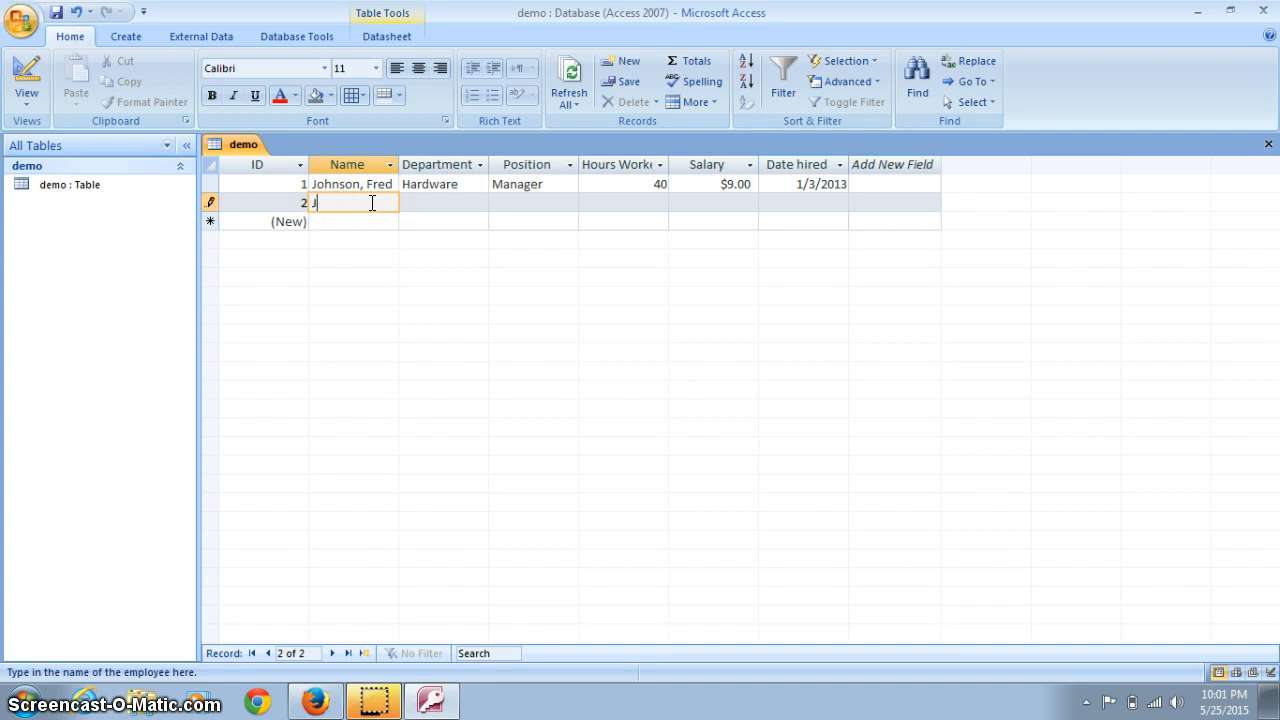
text(aco)
key(Tab)
text(Har)
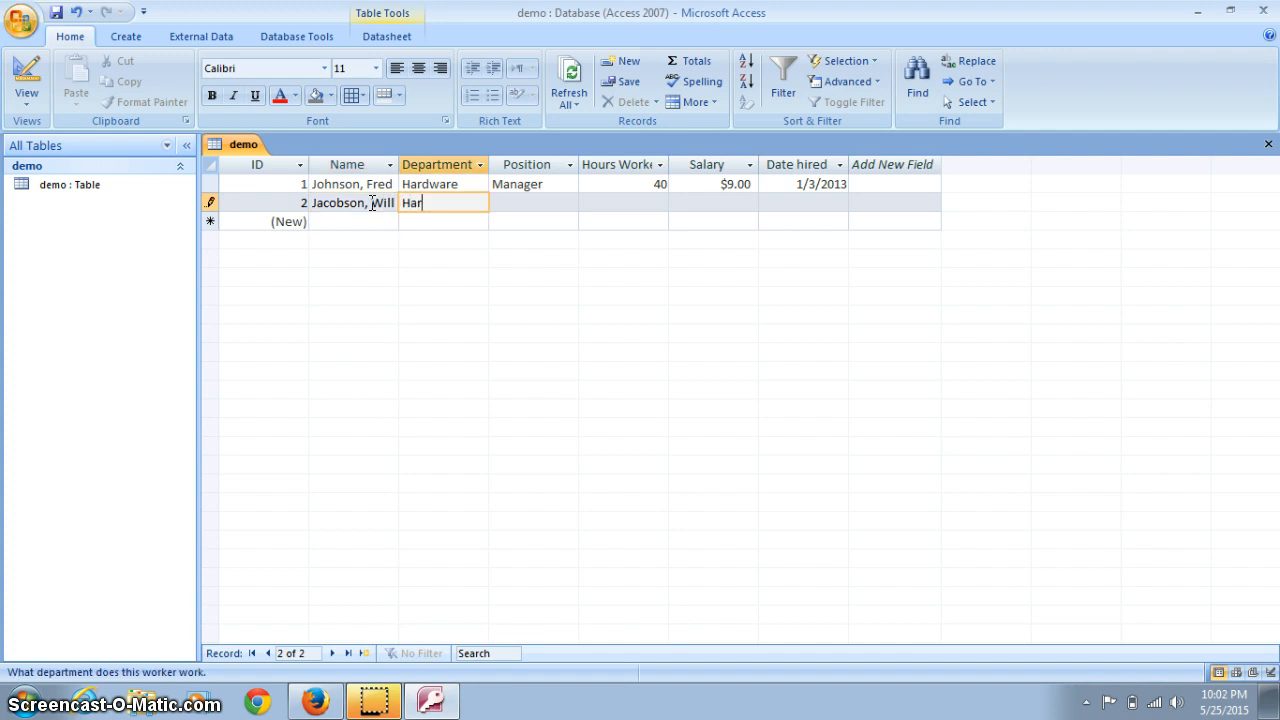
text(dware)
key(Tab)
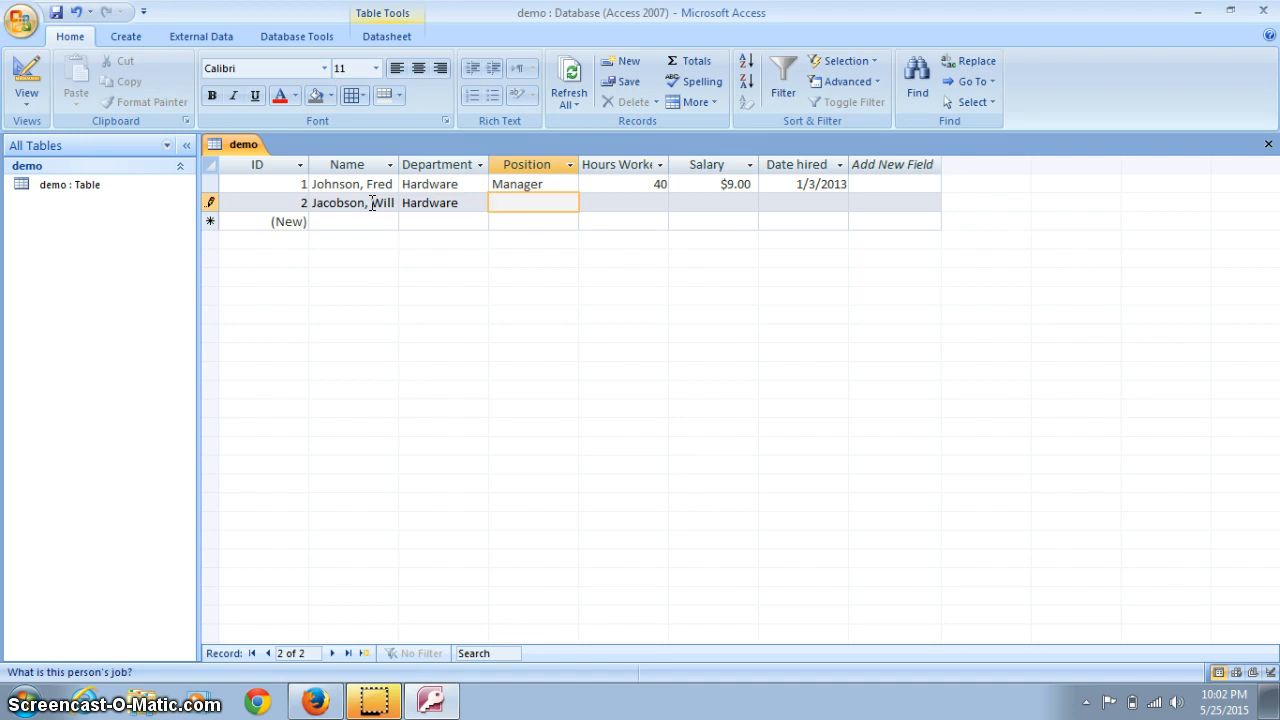
- Set the second record's Position to Customer Service and its Hours Worked to 25
text(Customer Ser)
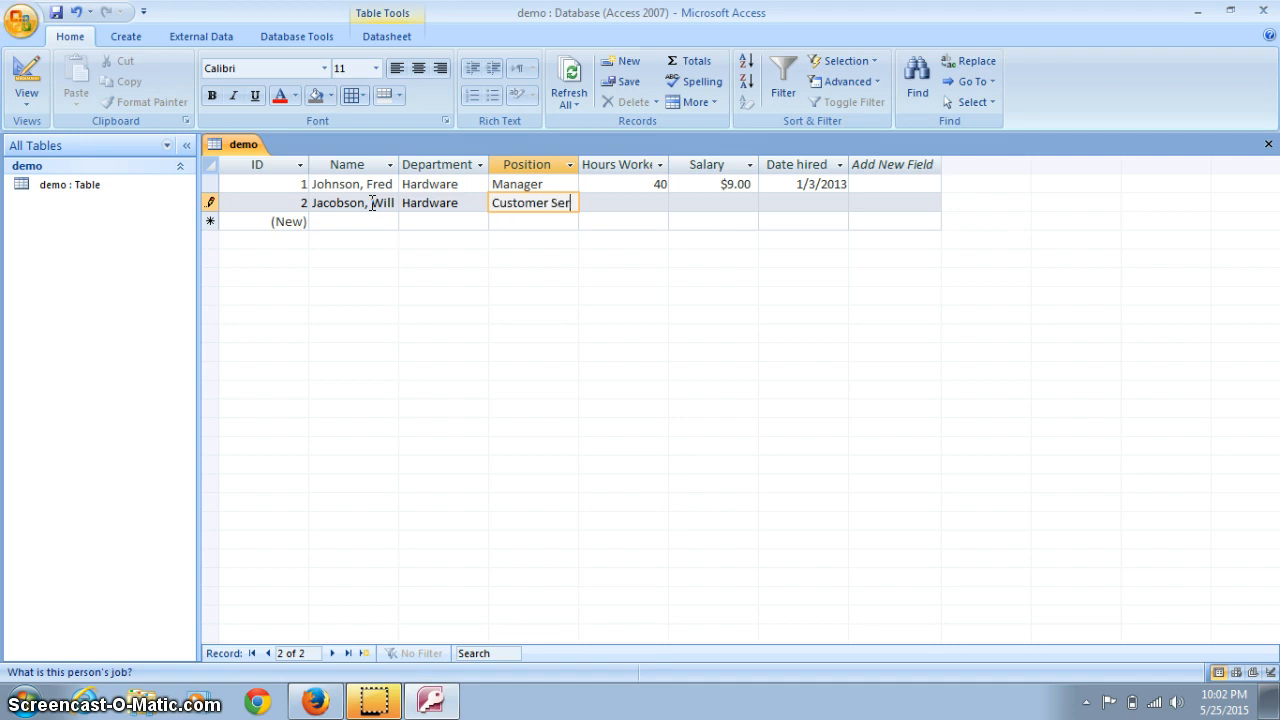
text(vice)
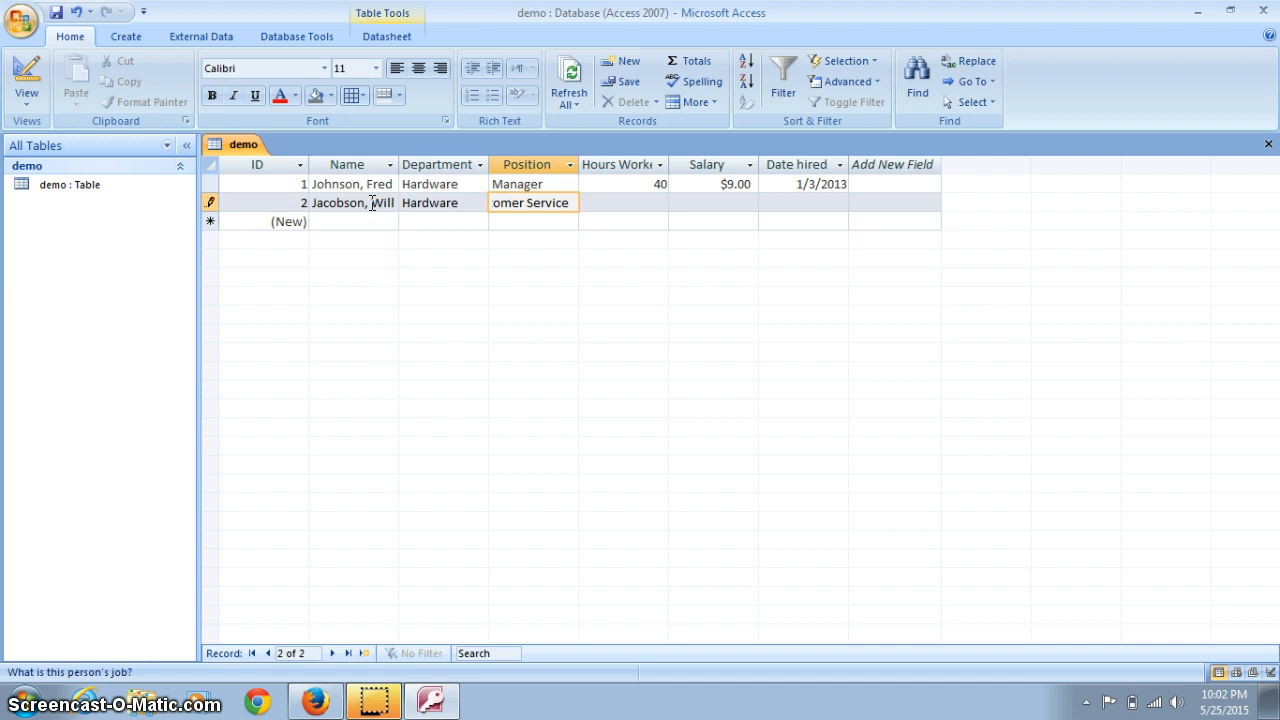
click(596, 205)
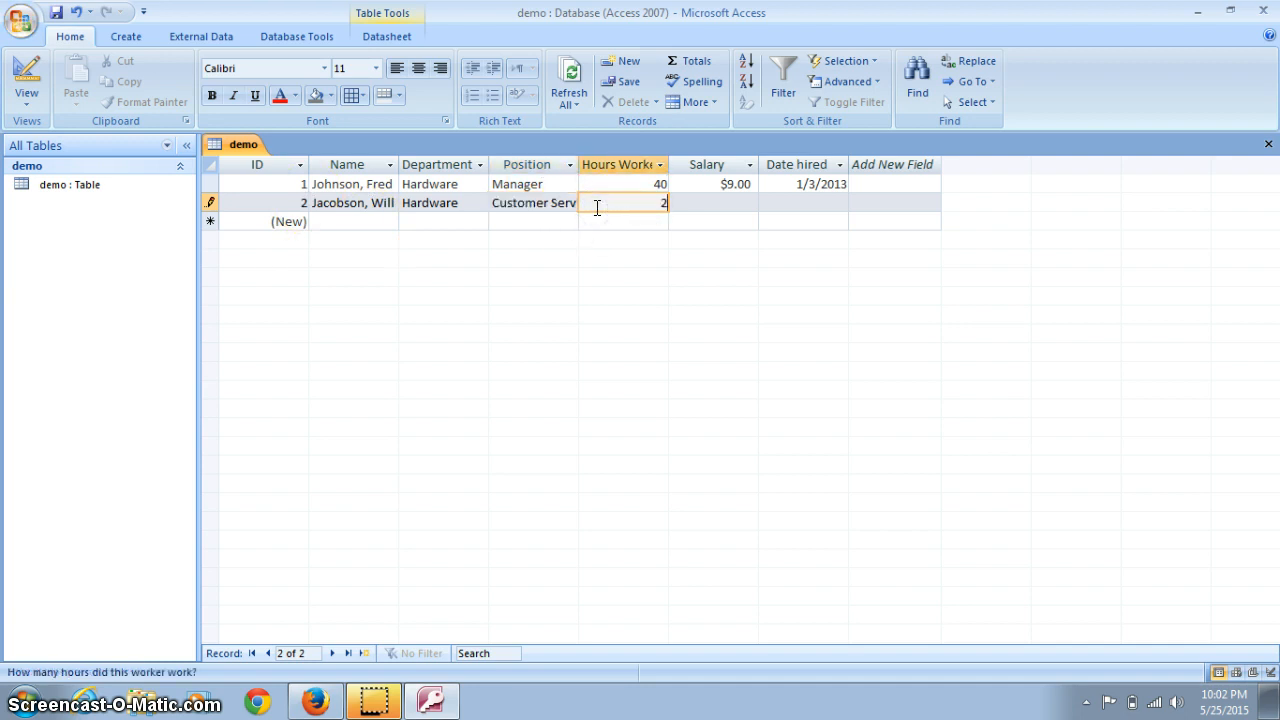
- Complete the second record with a Salary of $8.00 and a Date hired of 5/15/2013
click(725, 204)
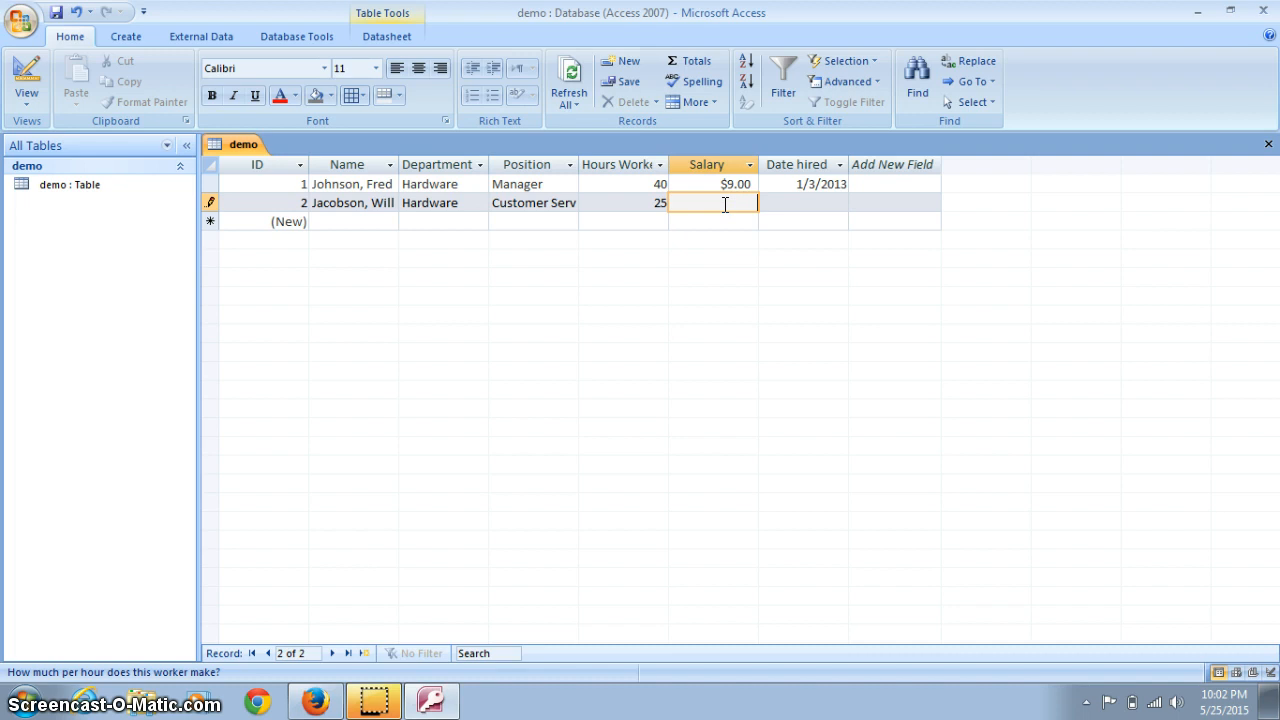
click(816, 203)
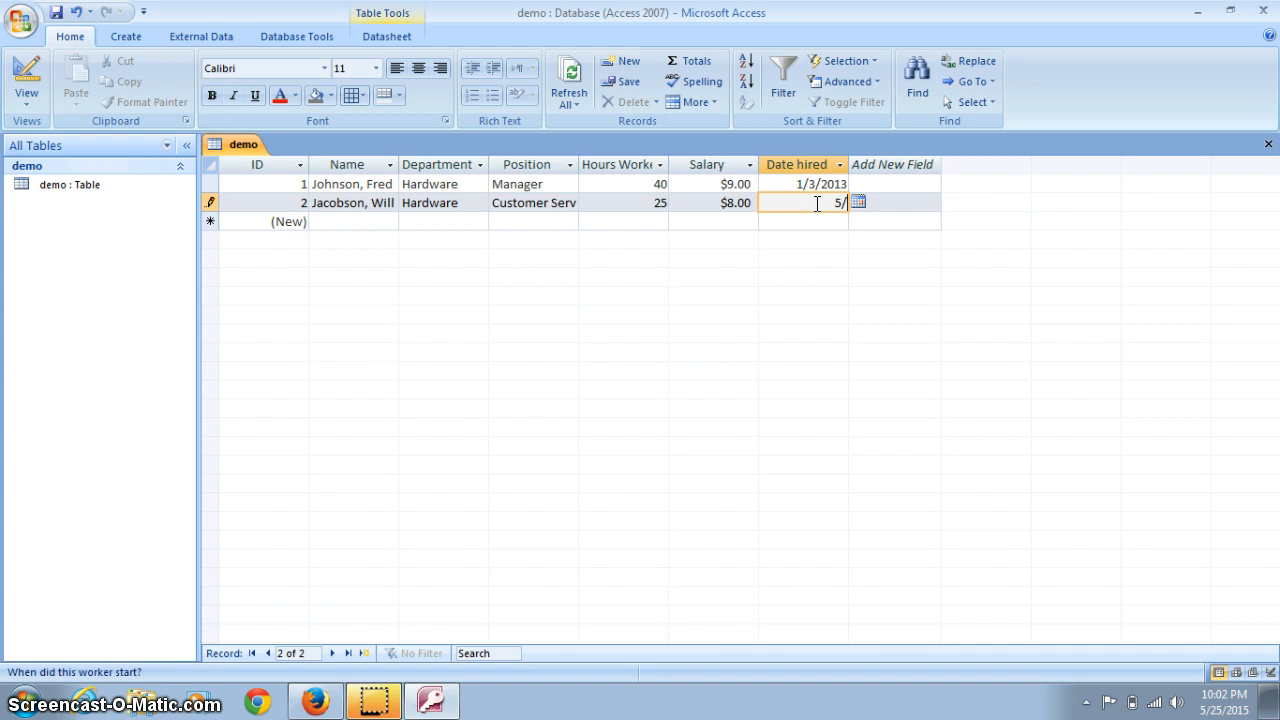
text(/2013)
key(Tab)
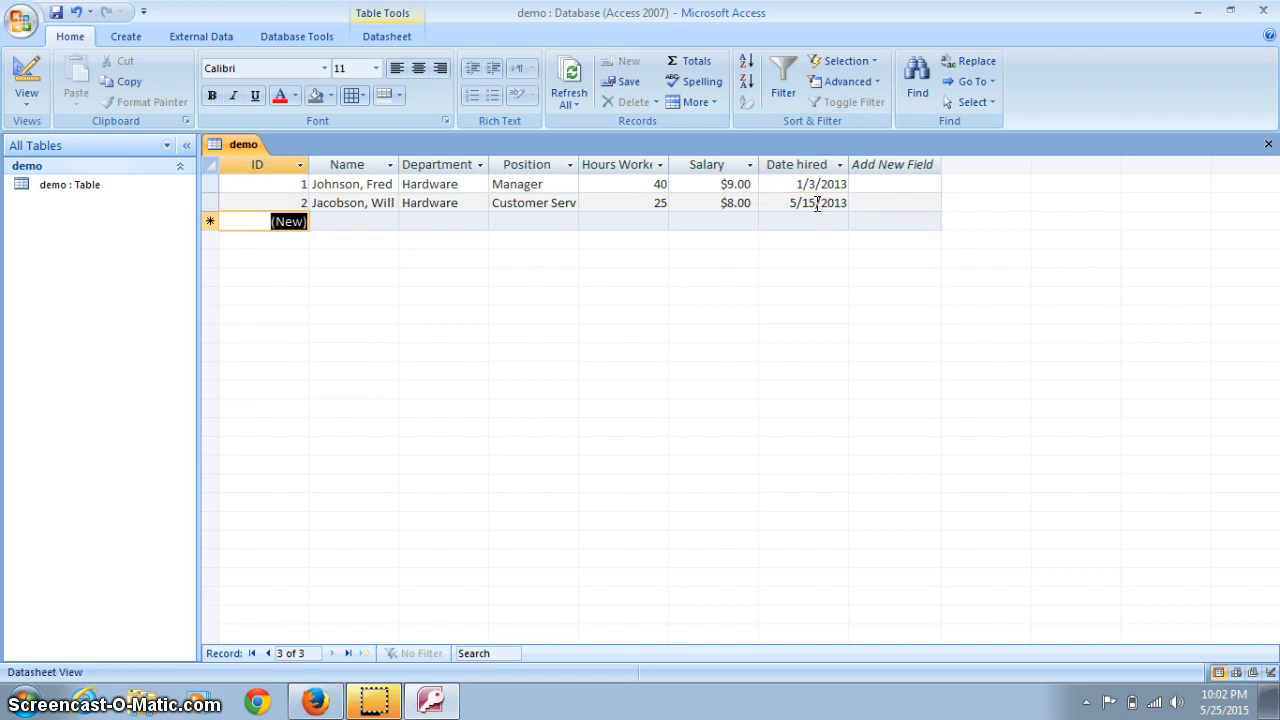
- Start the third record with the employee's full name, surname first, and Front as the Department
click(327, 222)
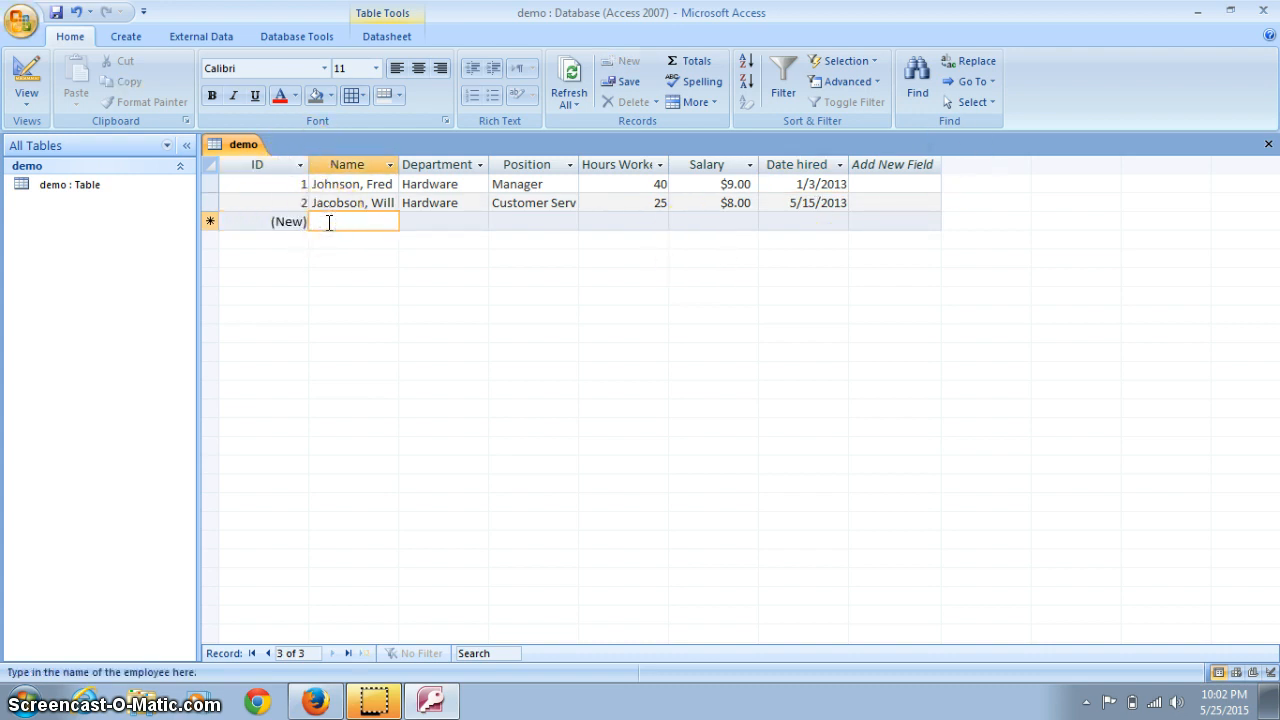
text(Wilson, Sue)
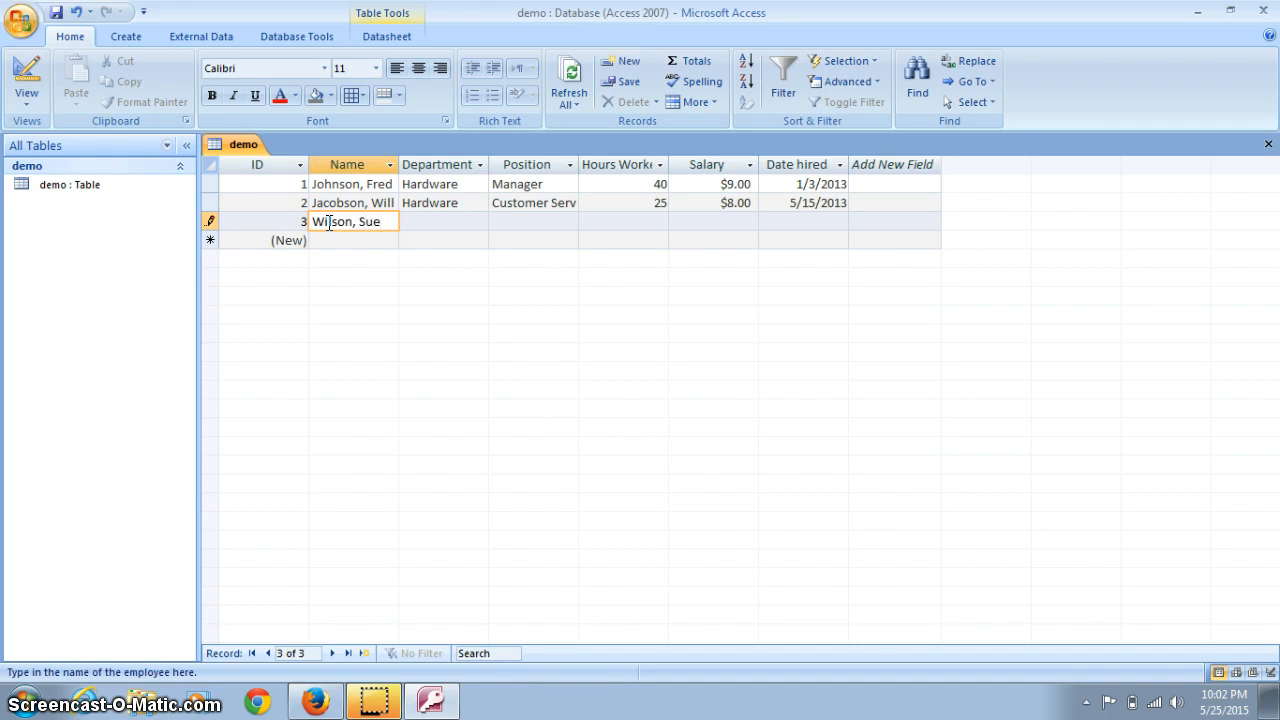
click(419, 220)
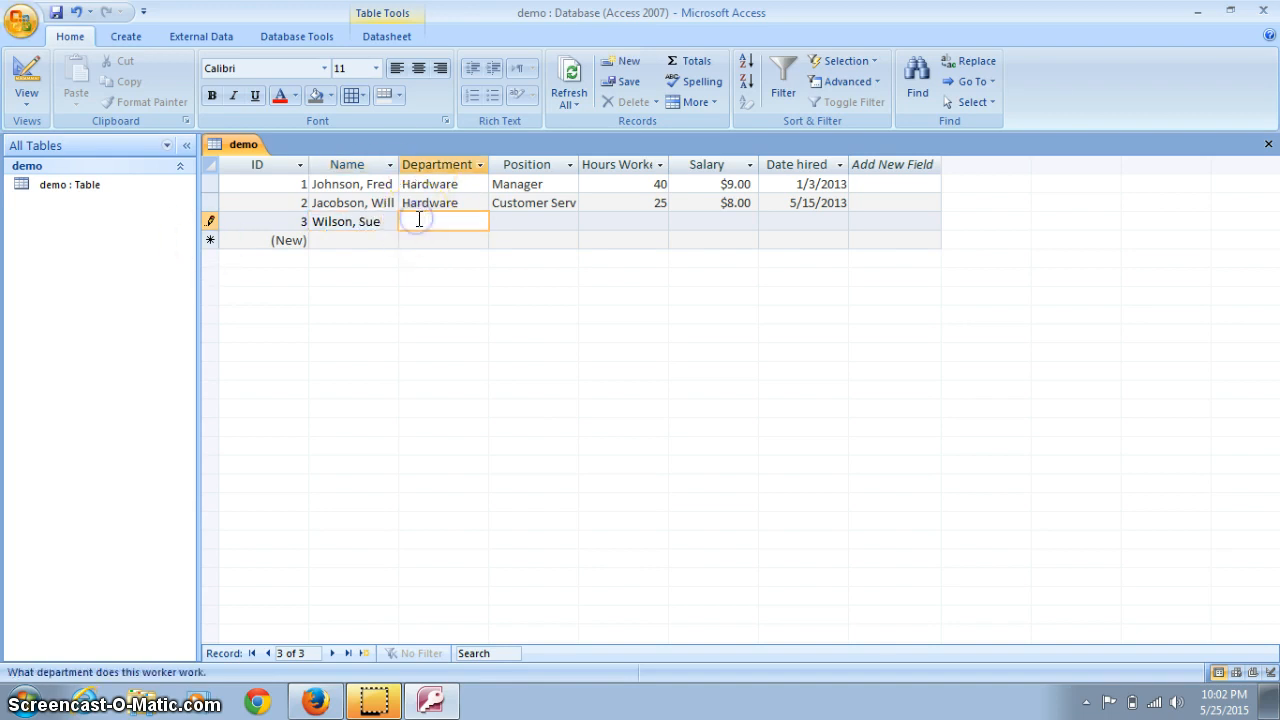
text(Front)
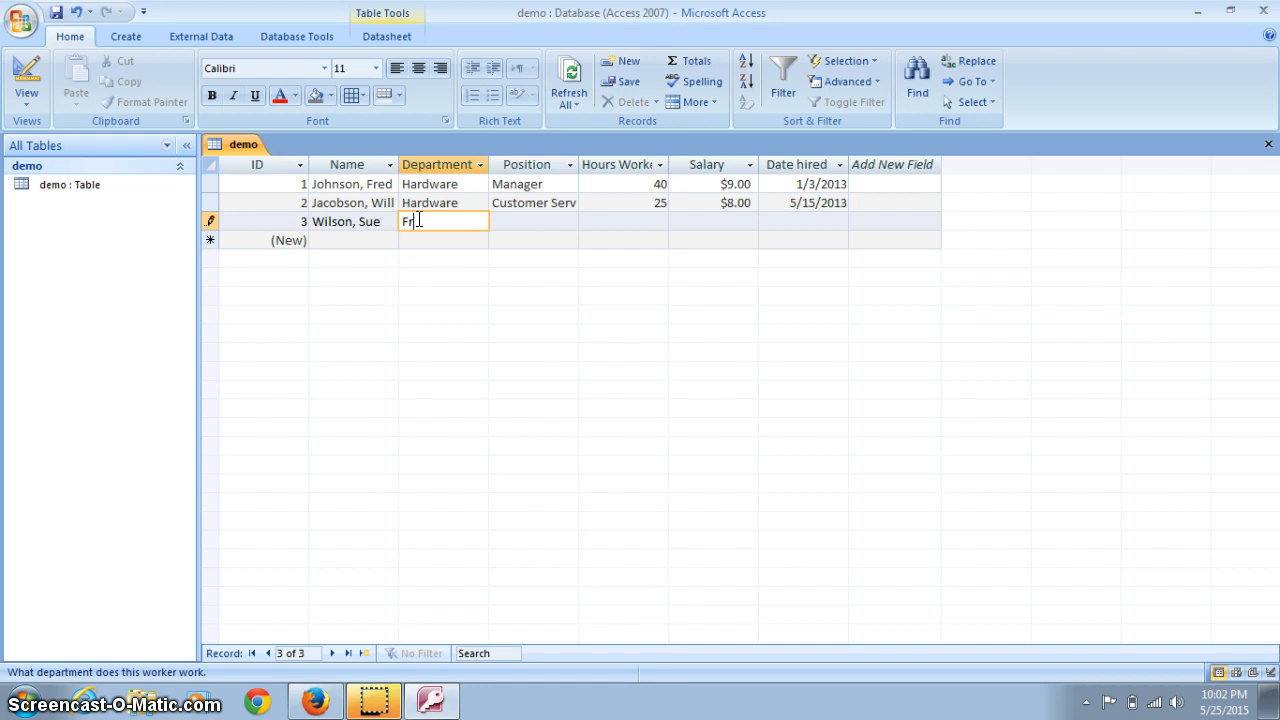
- Set the third record's Position to Cashier and its Hours Worked to 40
click(509, 222)
text(Cashier)
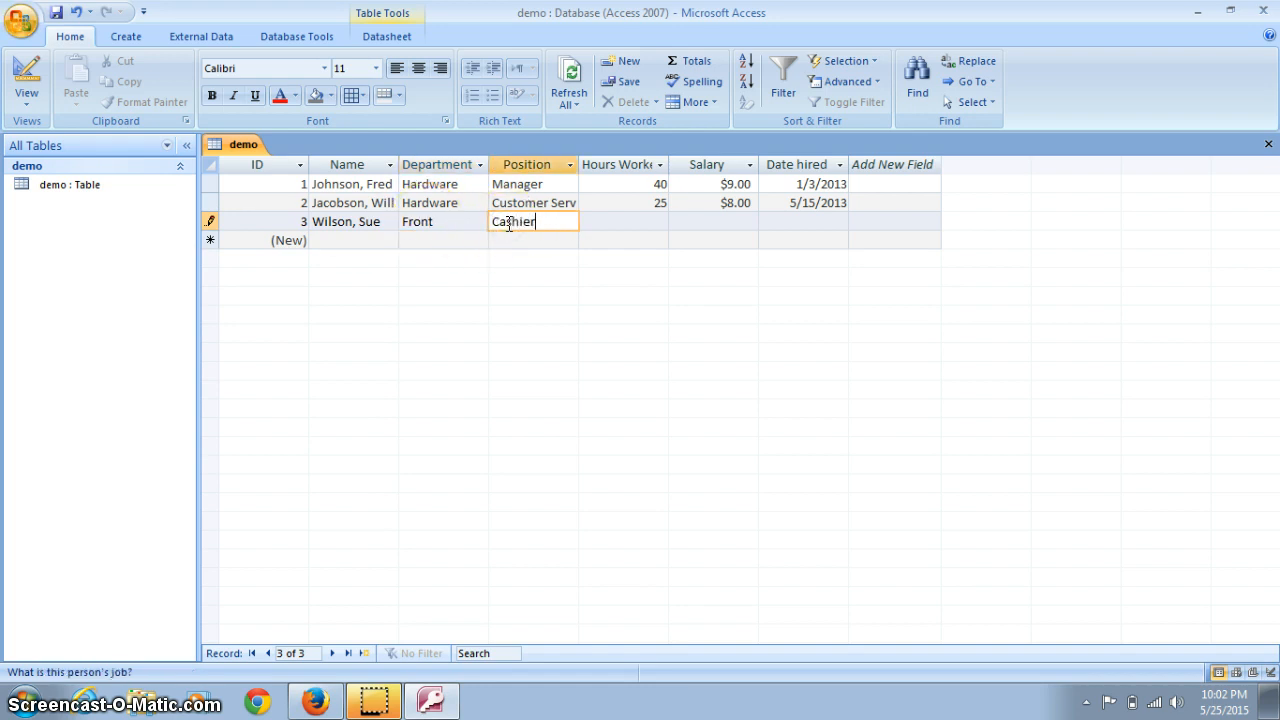
click(626, 223)
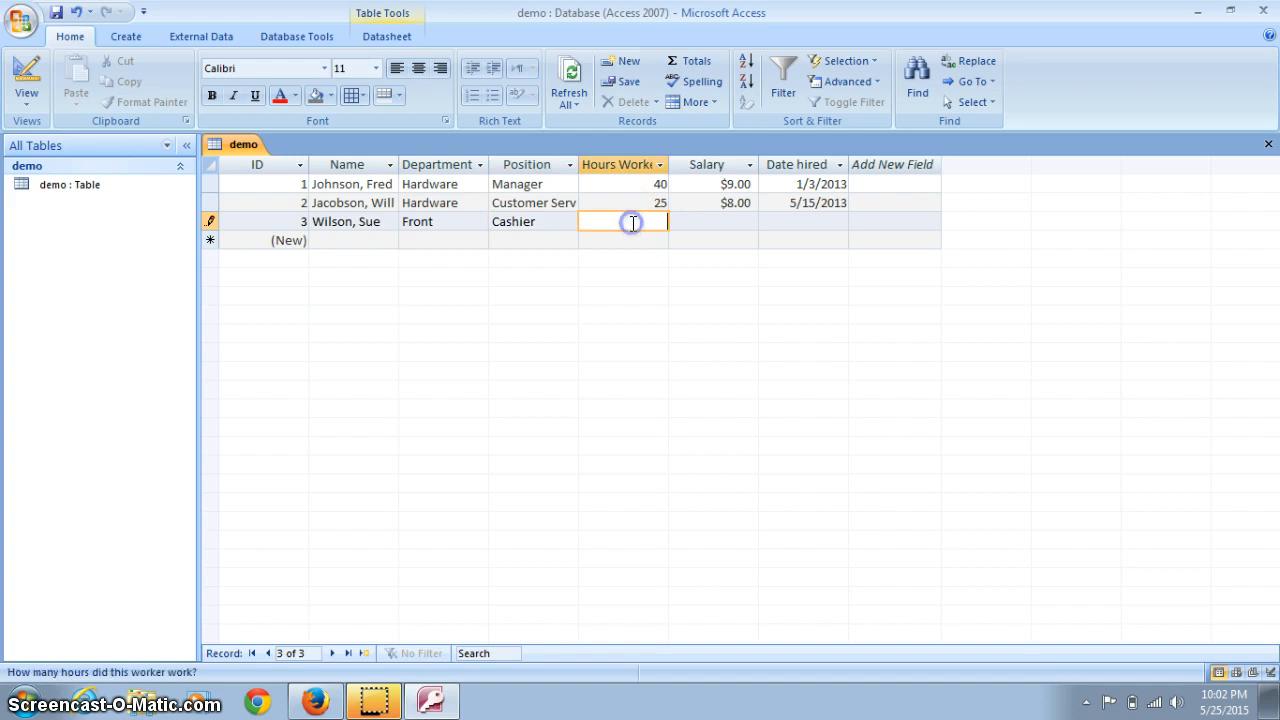
text(40)
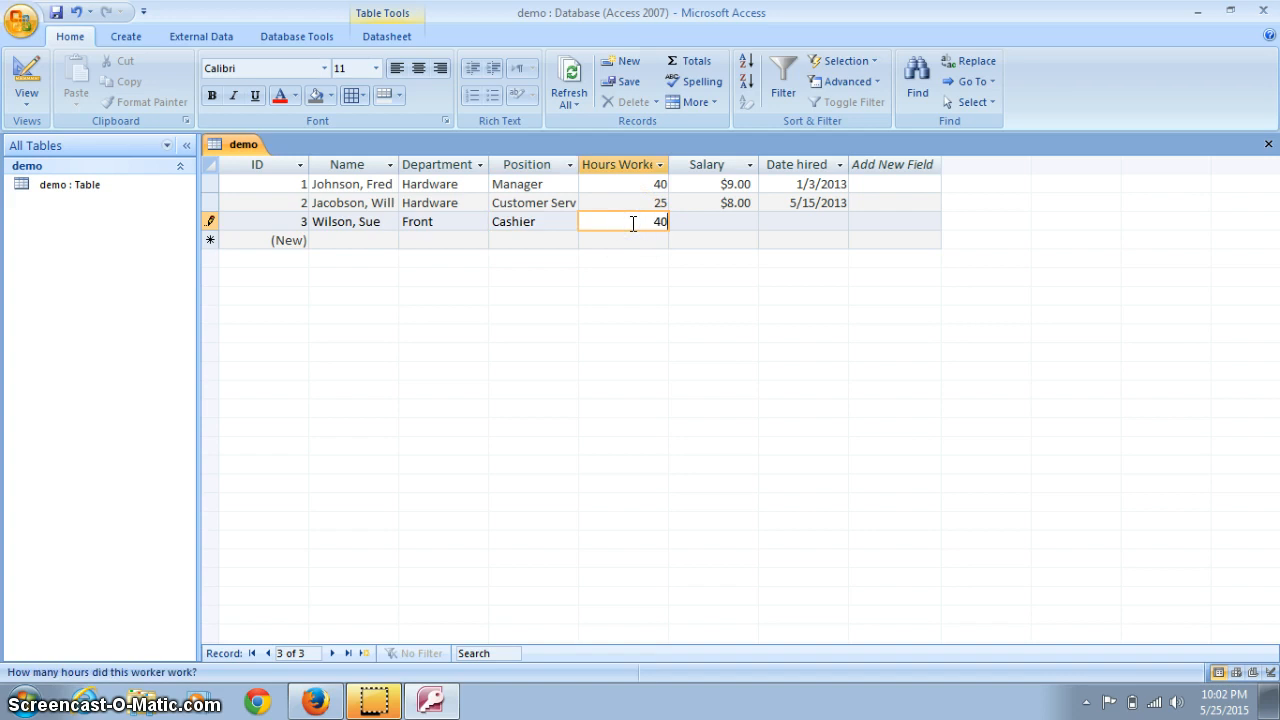
- Complete the third record with a Salary of 7 and a Date hired of 4/30/2013
click(738, 221)
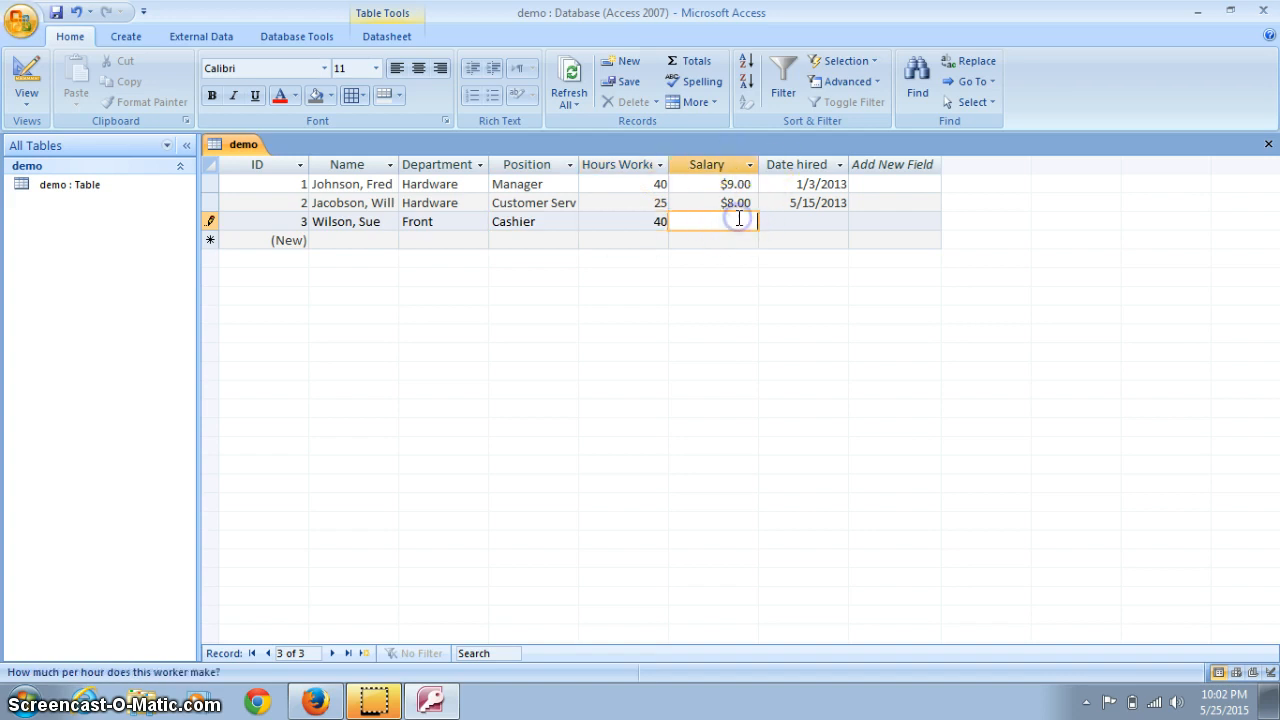
text(7)
key(Tab)
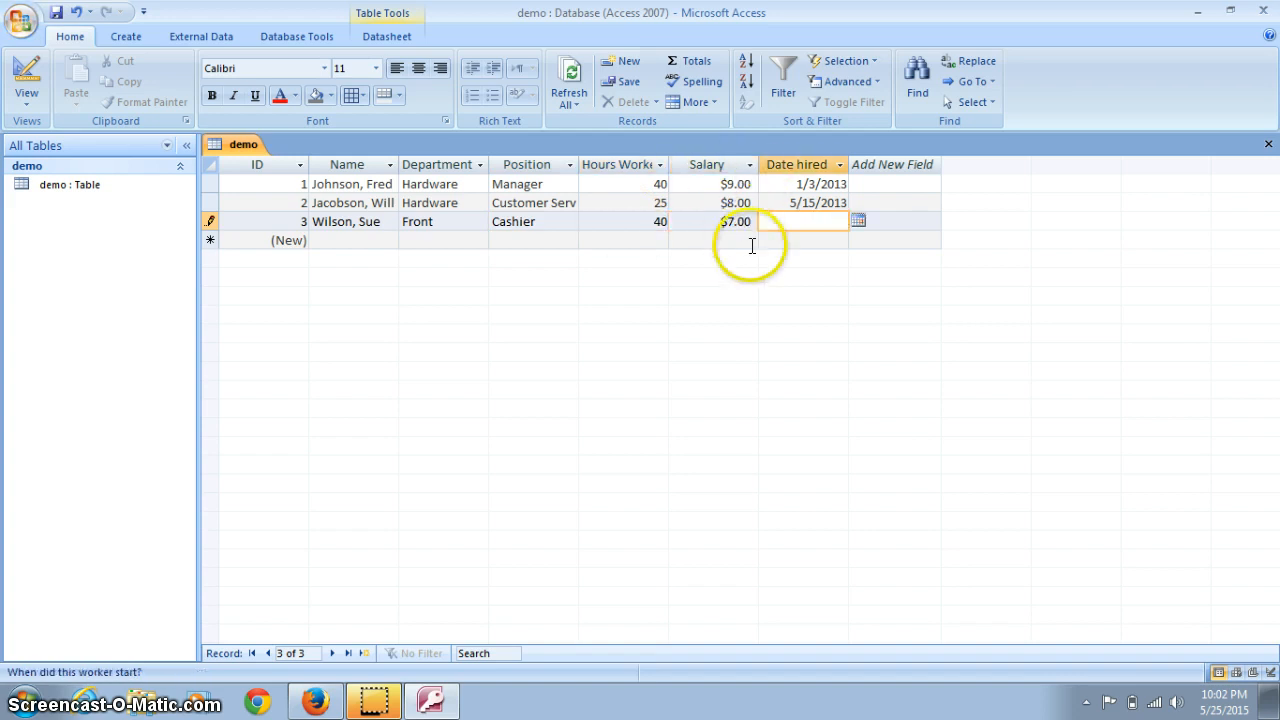
text(4)
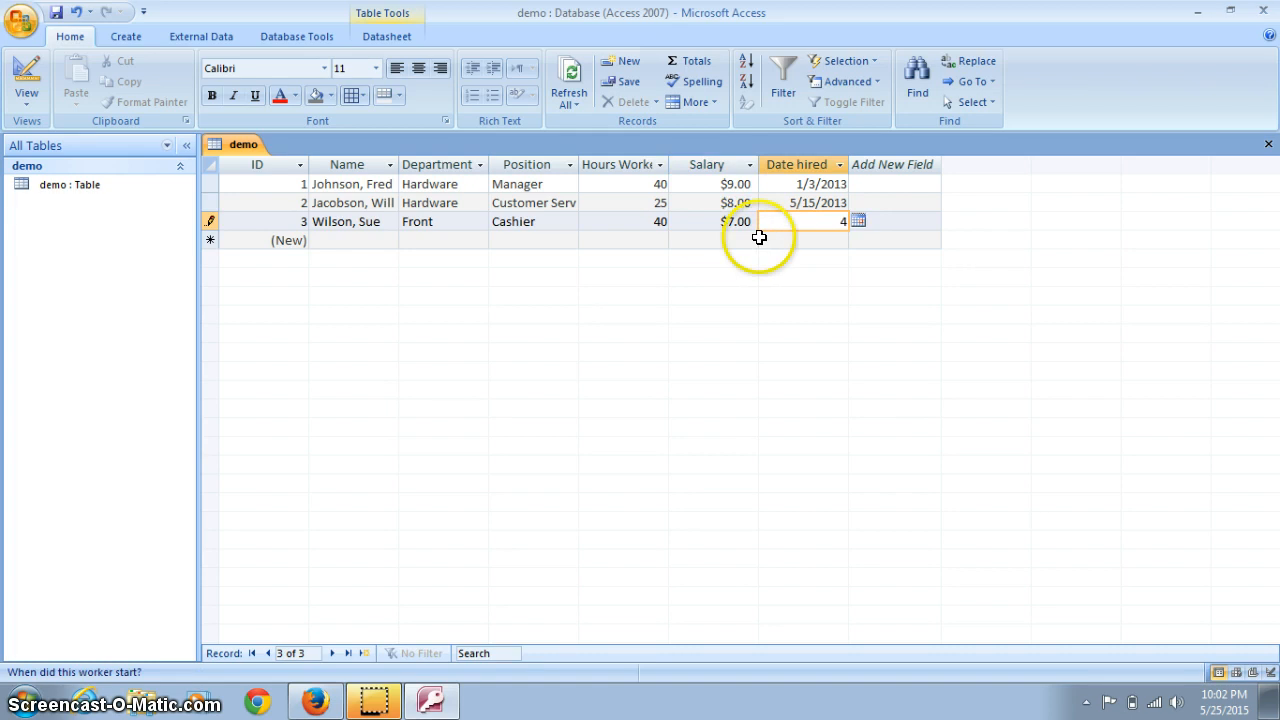
text(/30)
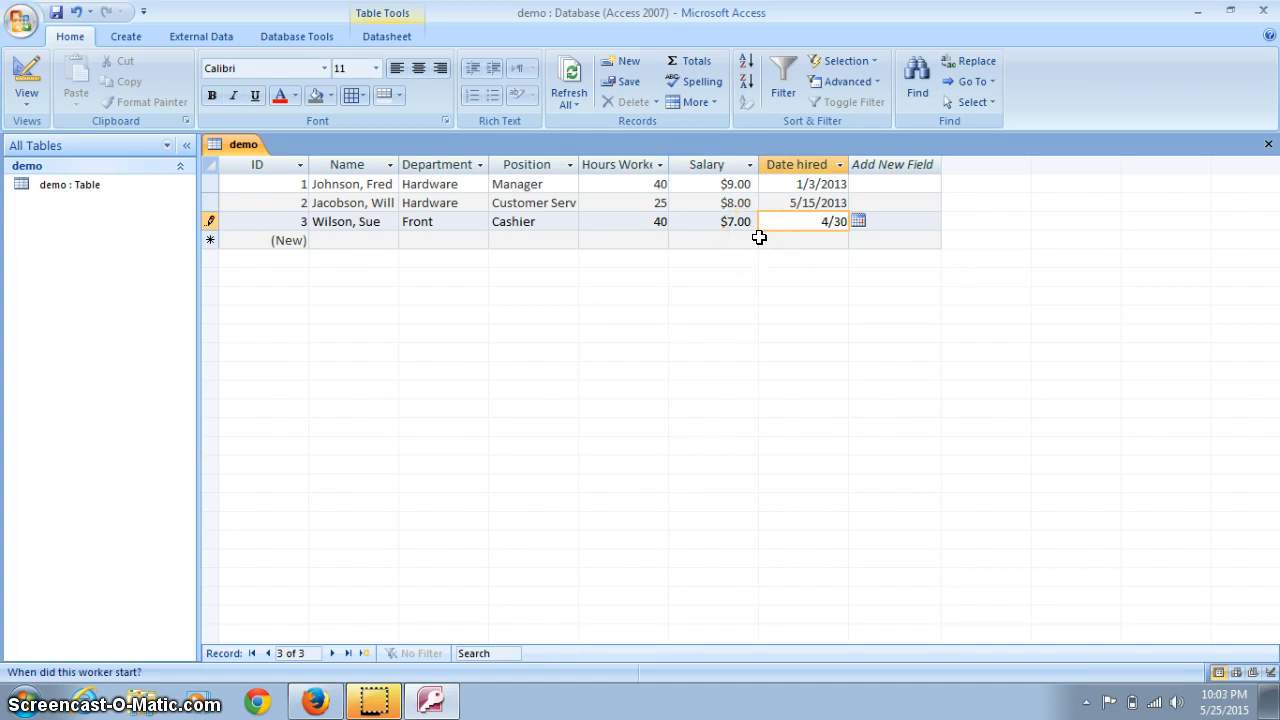
text(/2013)
key(Tab)
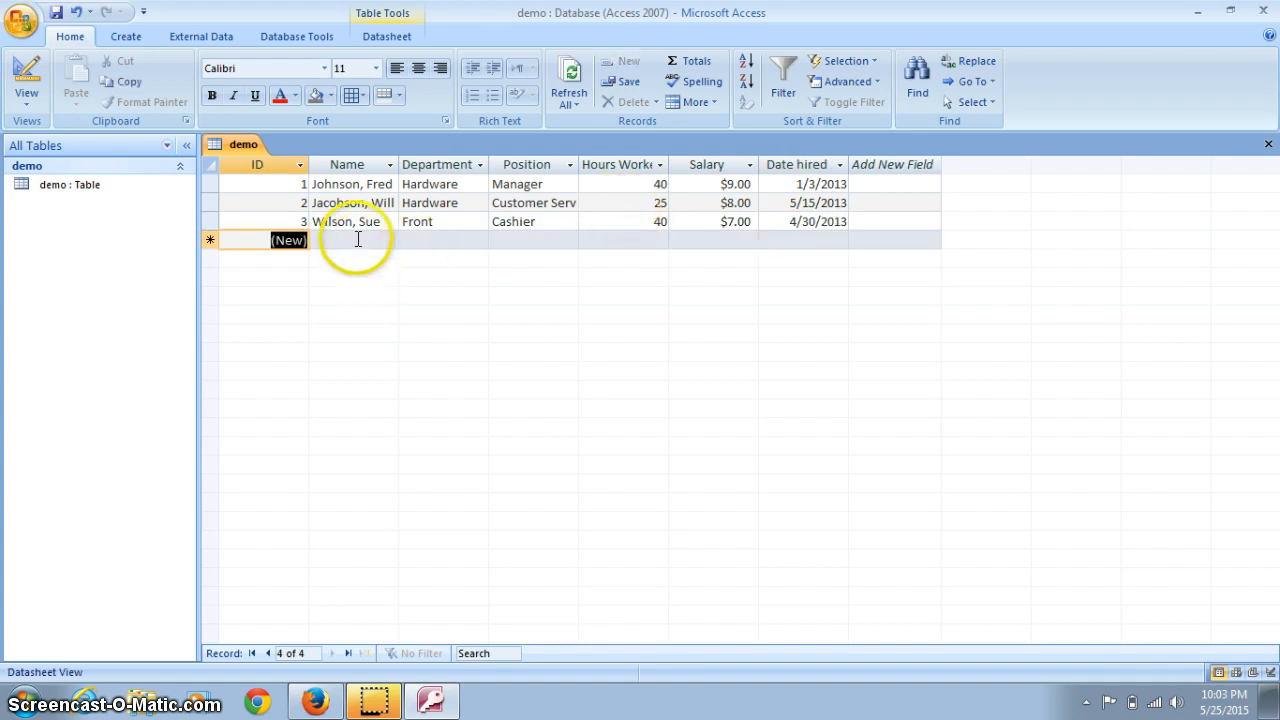
- Start the fourth record with the employee's full name, surname first, and Automotive as the Department
click(354, 240)
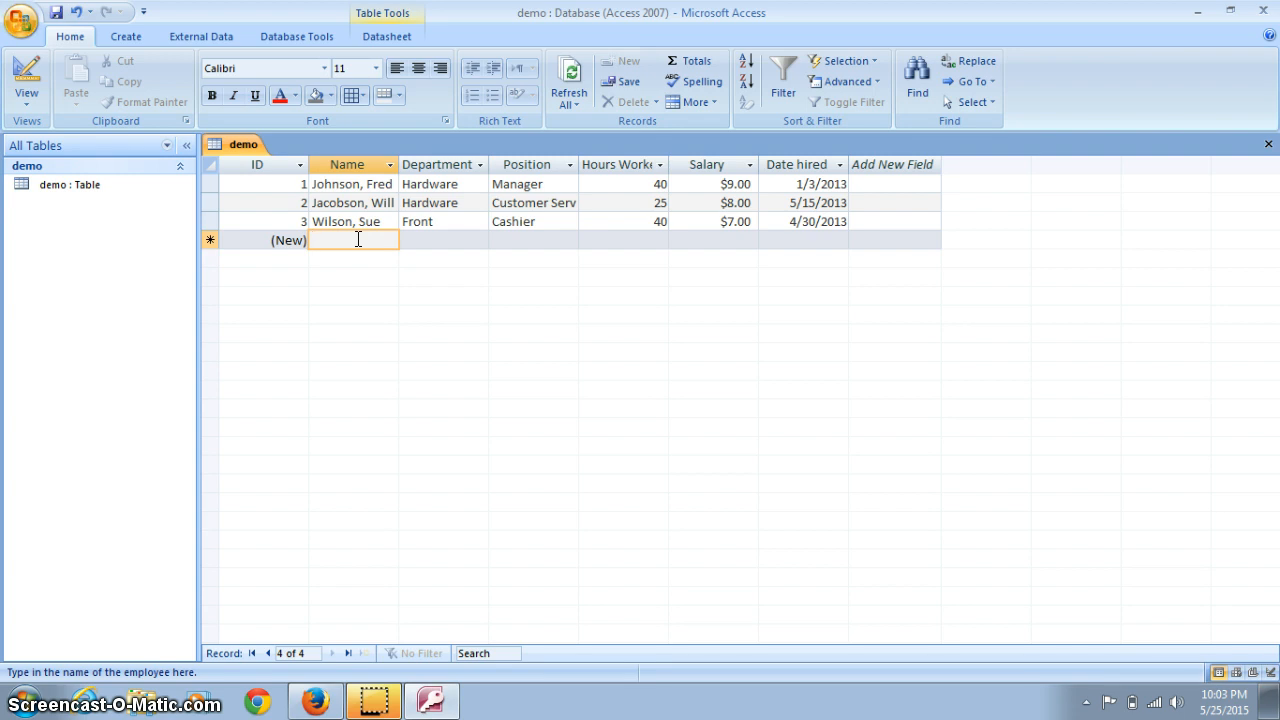
text(Thompson)
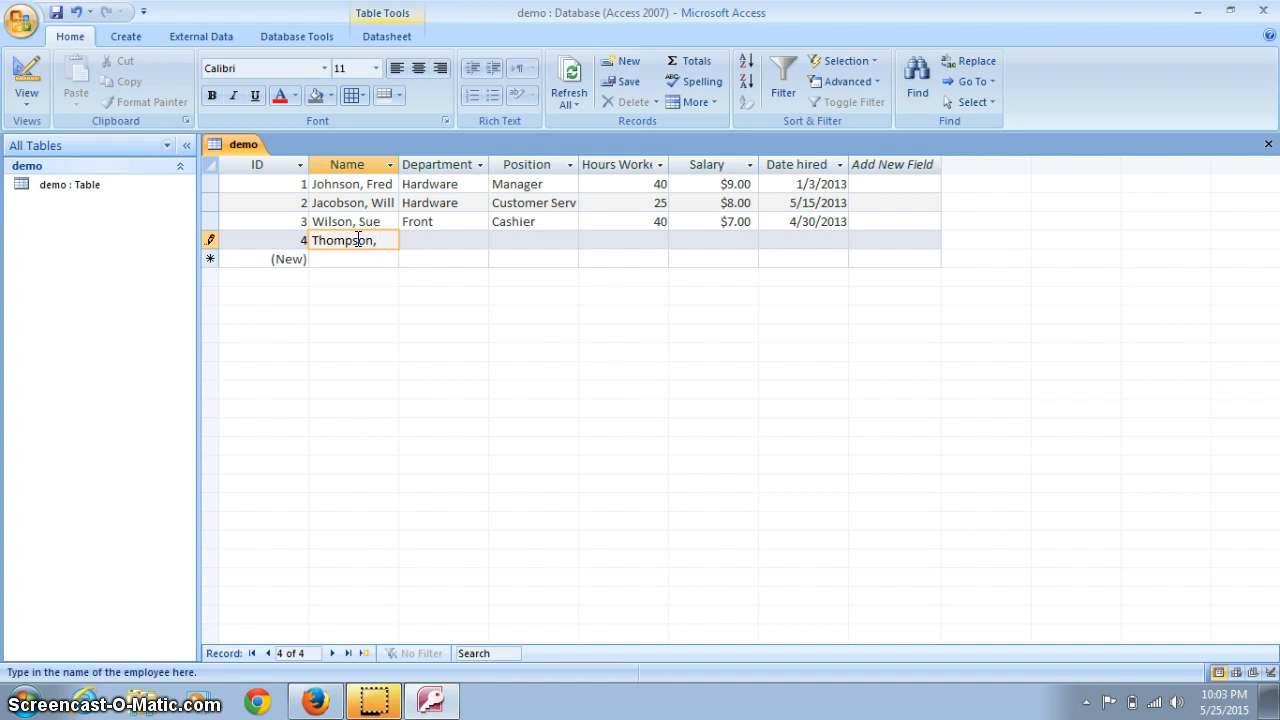
text(, Brad)
key(BackSpace)
key(BackSpace)
key(BackSpace)
key(BackSpace)
text(Brad)
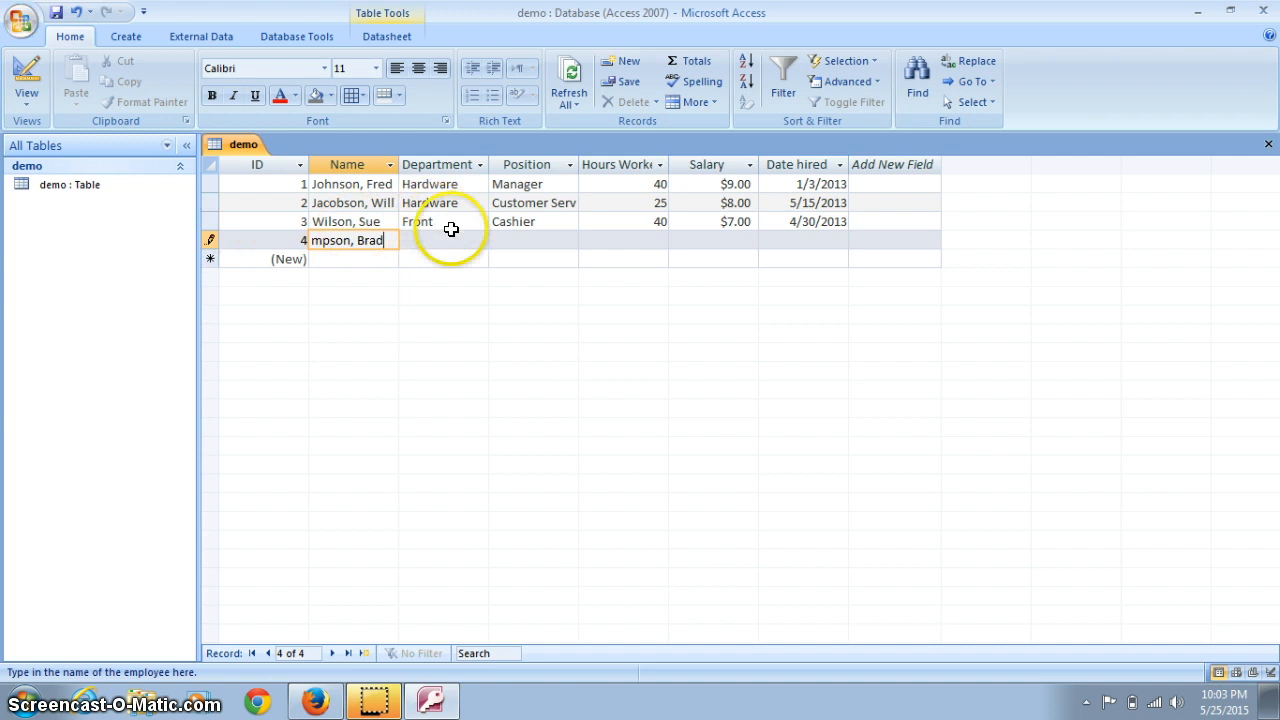
click(444, 240)
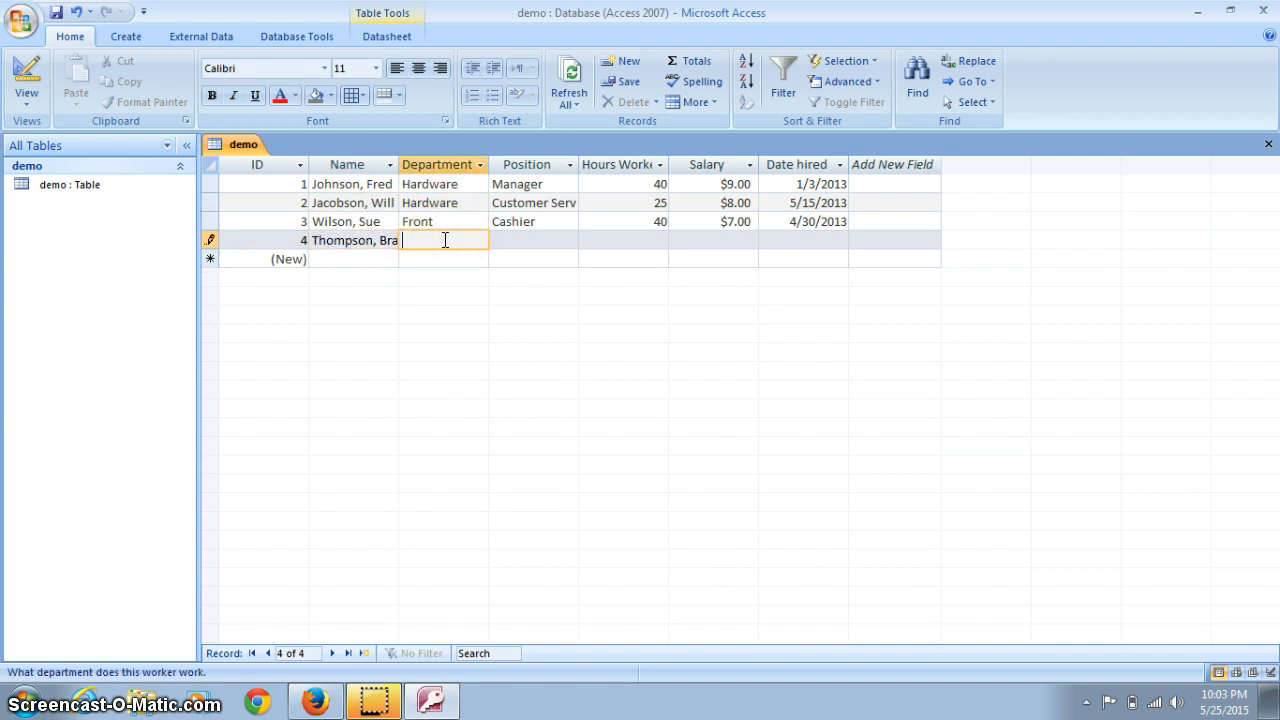
text(Automotive)
- Set the fourth record's Position to Manager and its Hours Worked to 35
click(518, 240)
text(Manager)
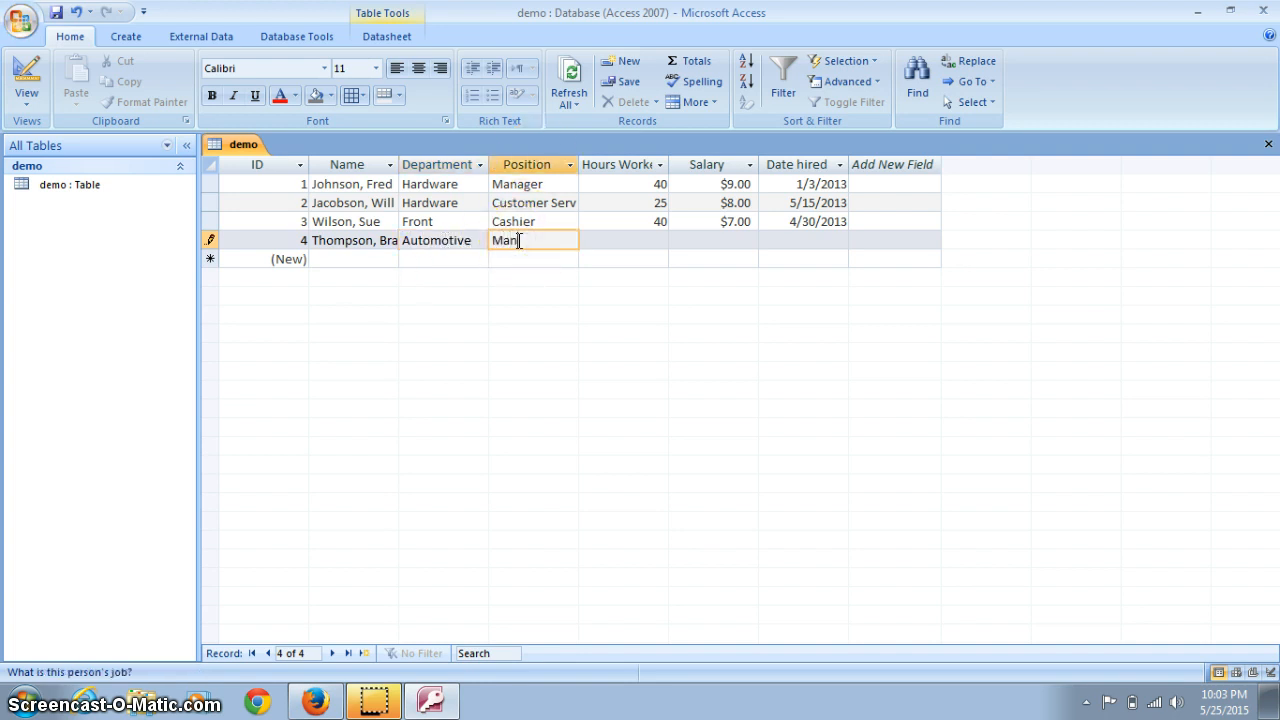
click(620, 241)
text(35)
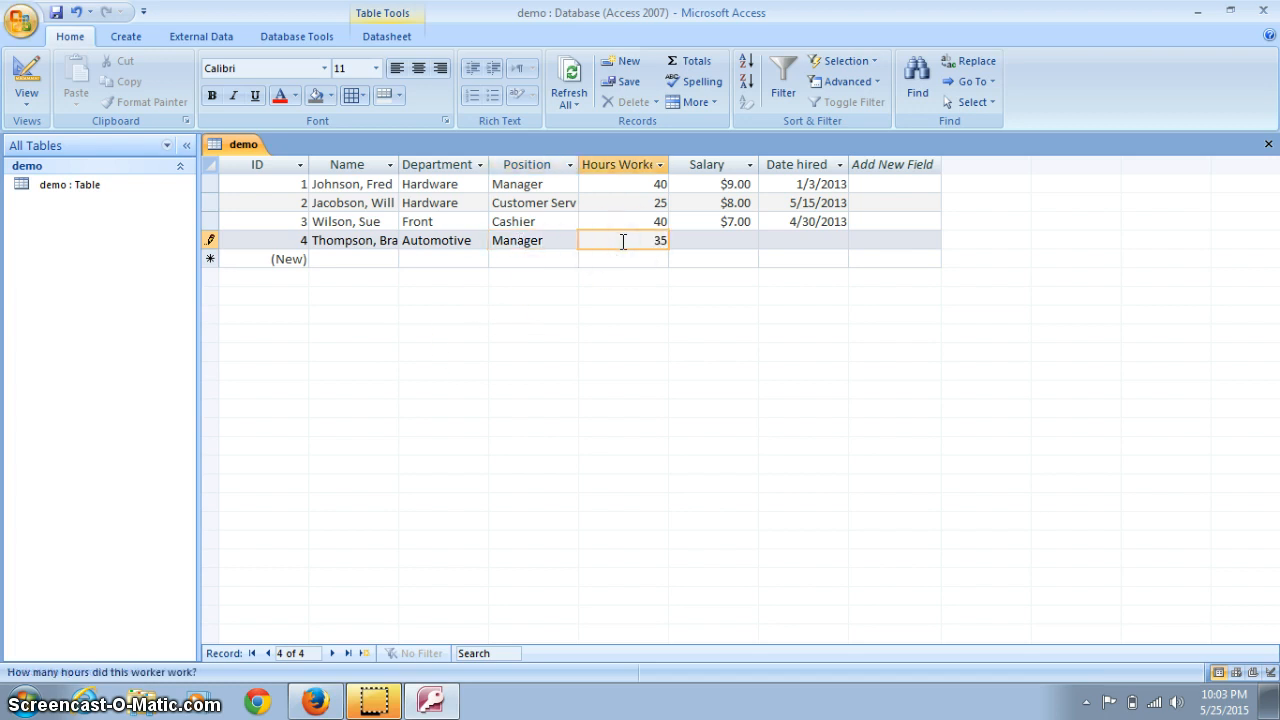
- Set the fourth record's Salary to 8.00
key(Tab)
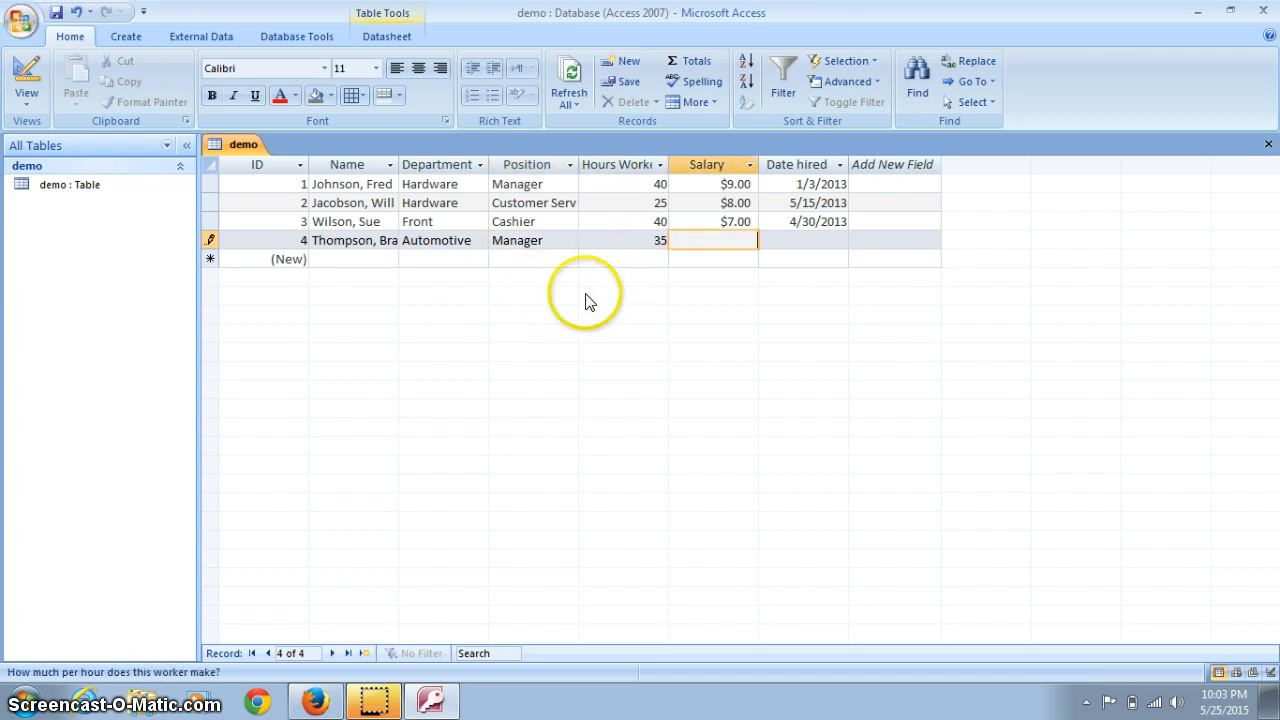
text(8.00)
key(Tab)
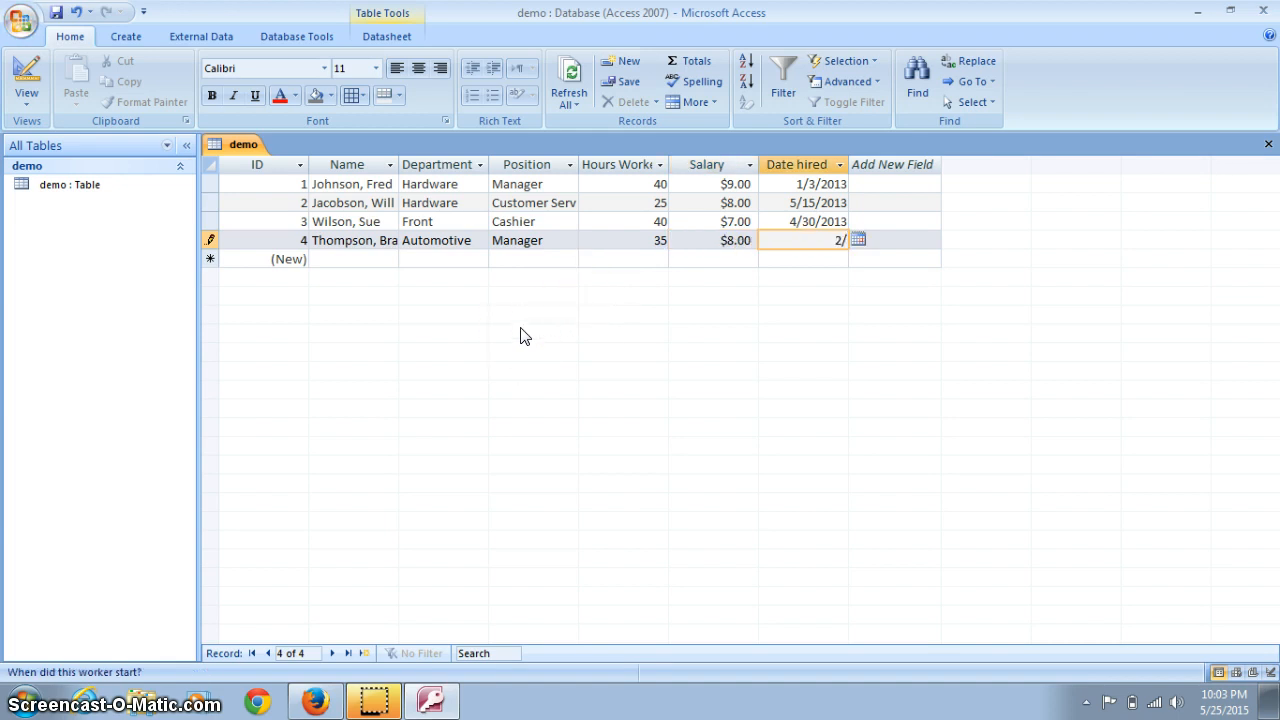
- Complete the fourth record with a Date hired of 2/24/2014
text(2/24)
text(/201)
text(4)
key(Tab)
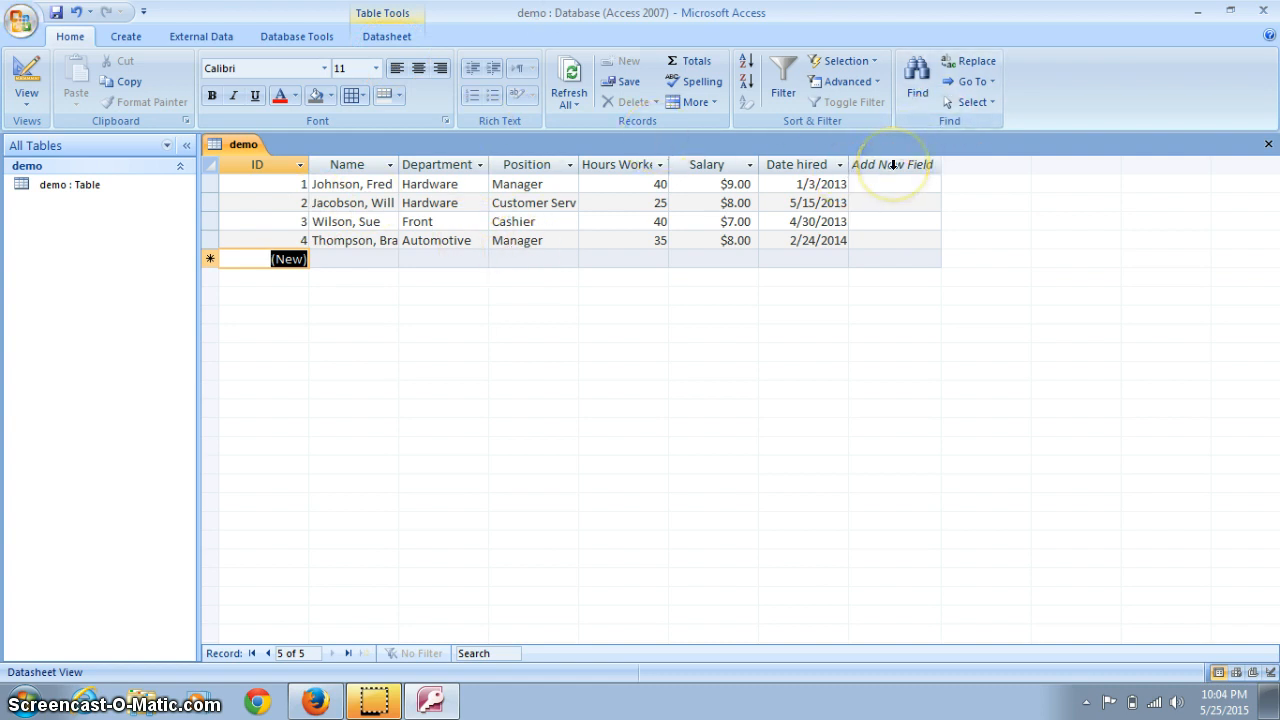
- In Design View, add a field named Employee of the Month below Date hired with the Yes/No data type
click(24, 108)
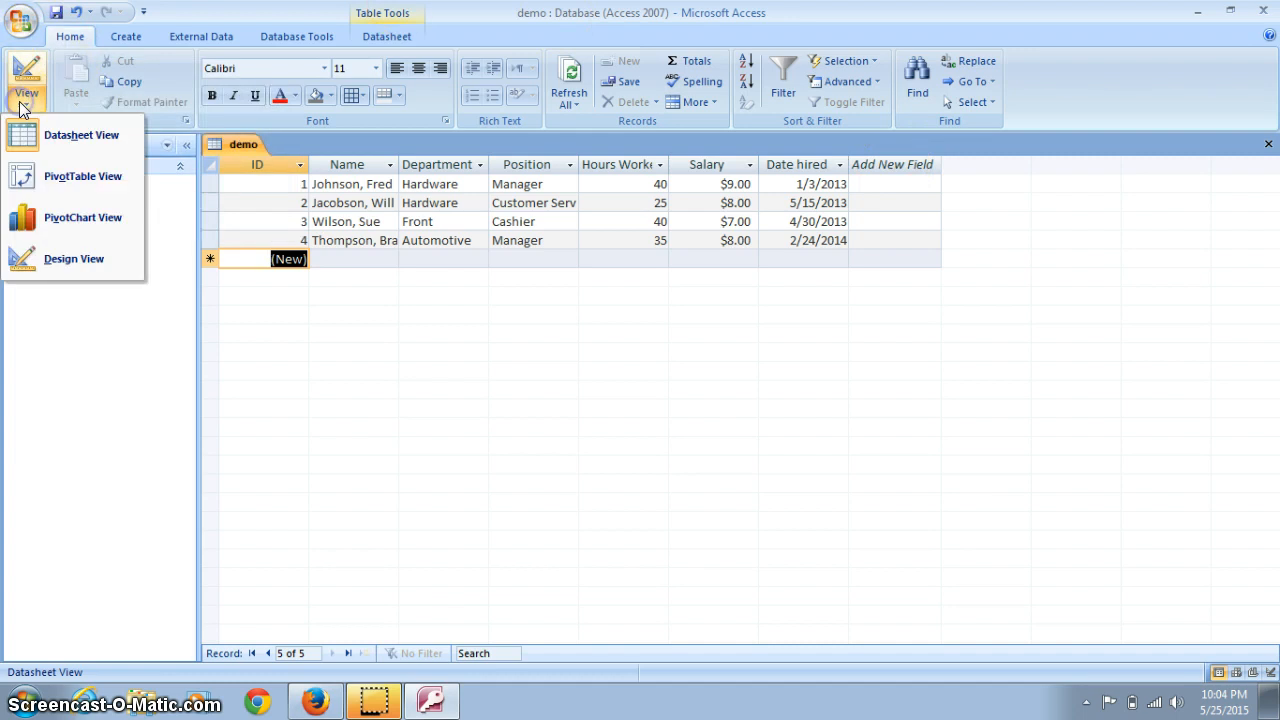
click(74, 259)
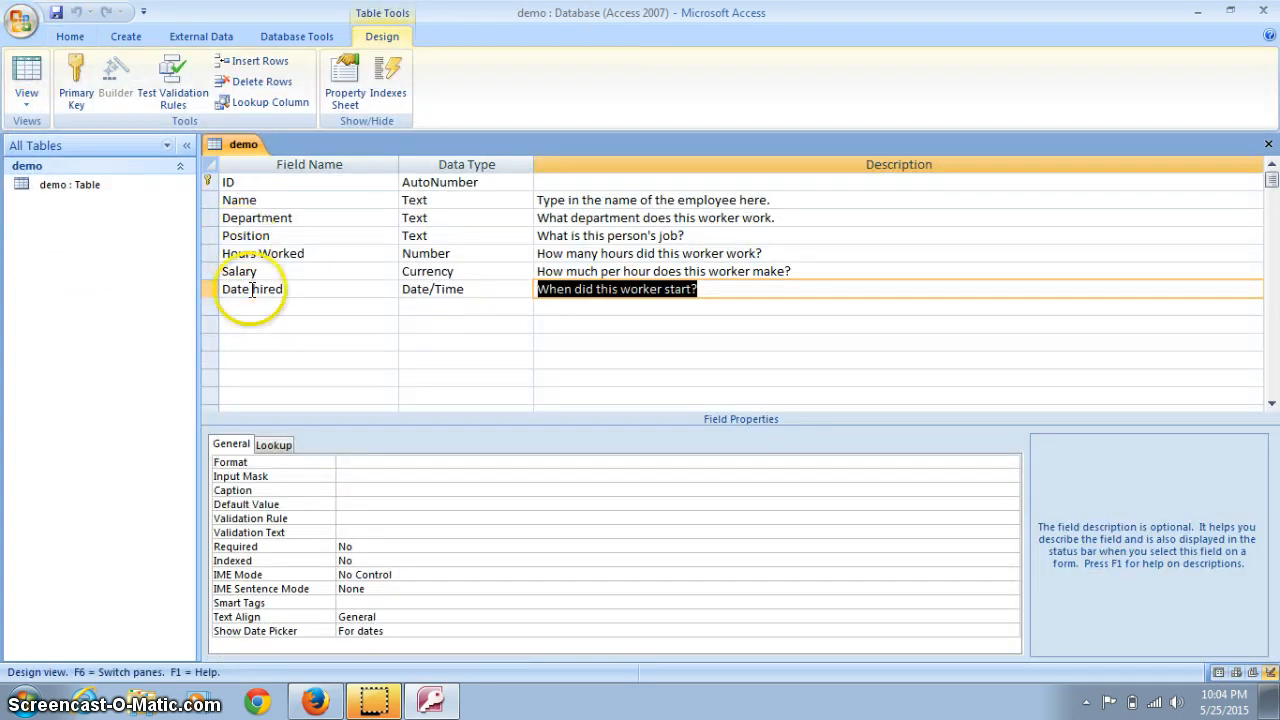
click(252, 305)
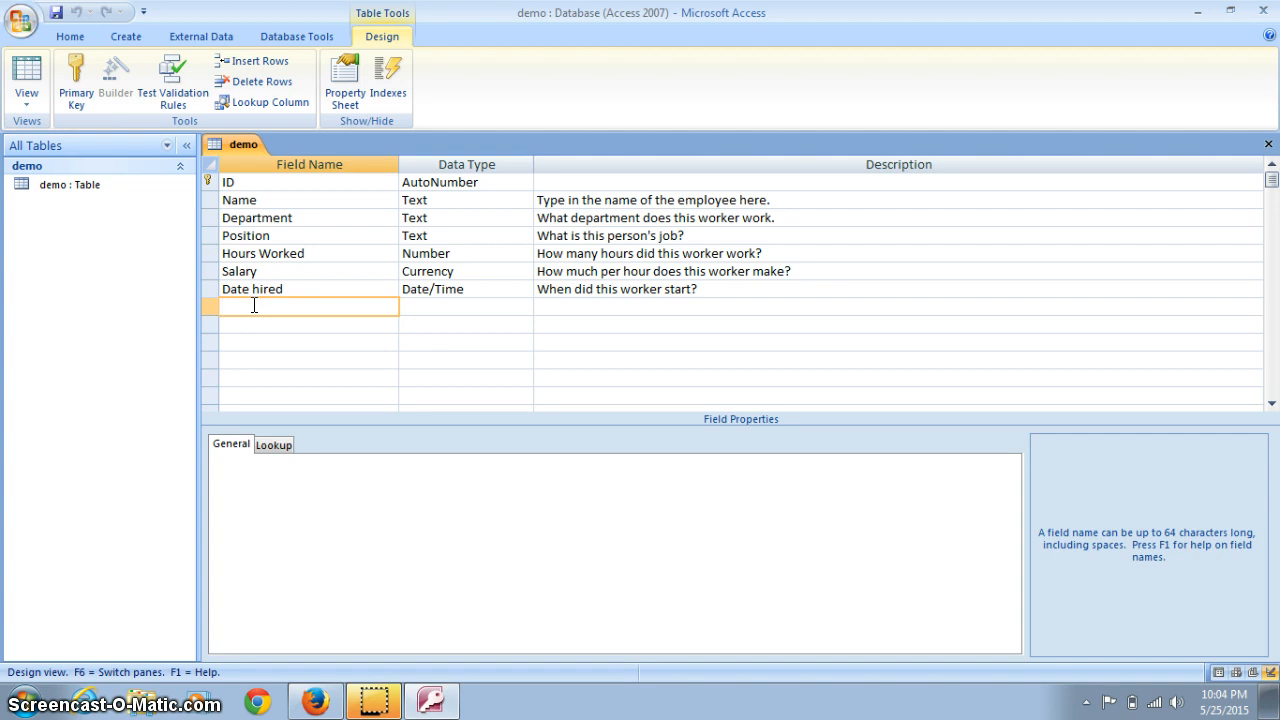
text(mployee of the Month)
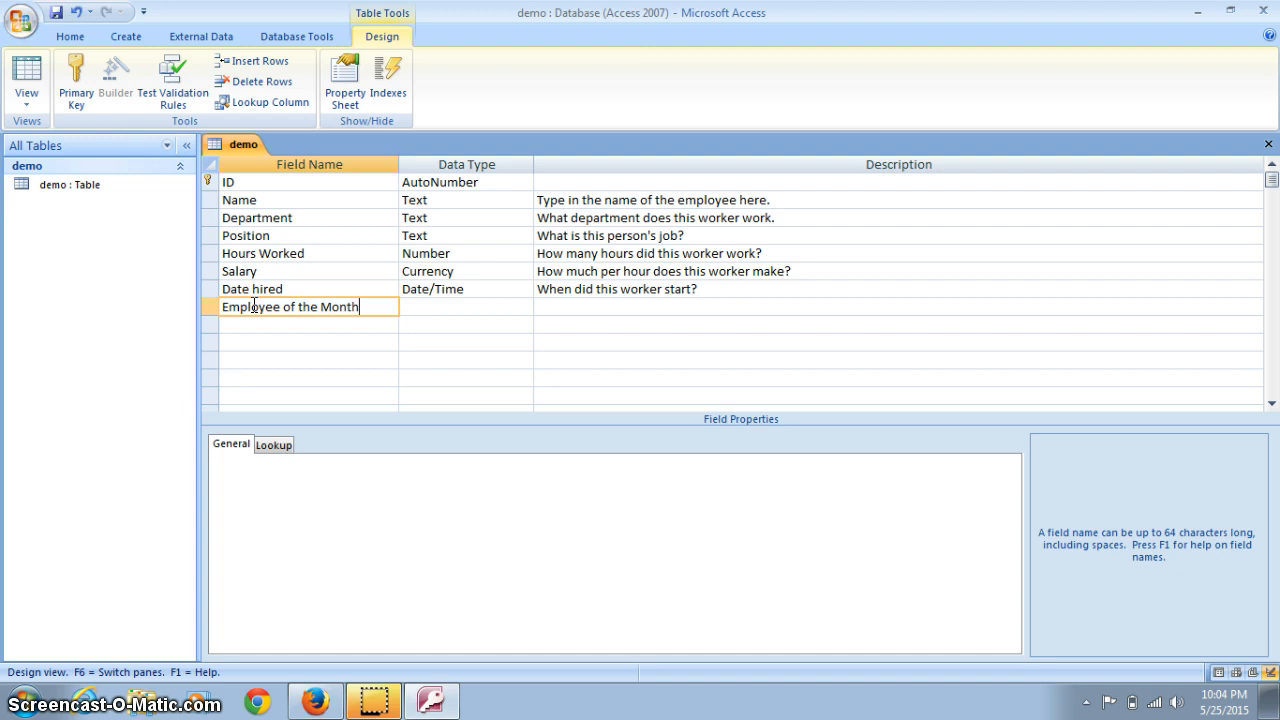
click(436, 307)
click(524, 307)
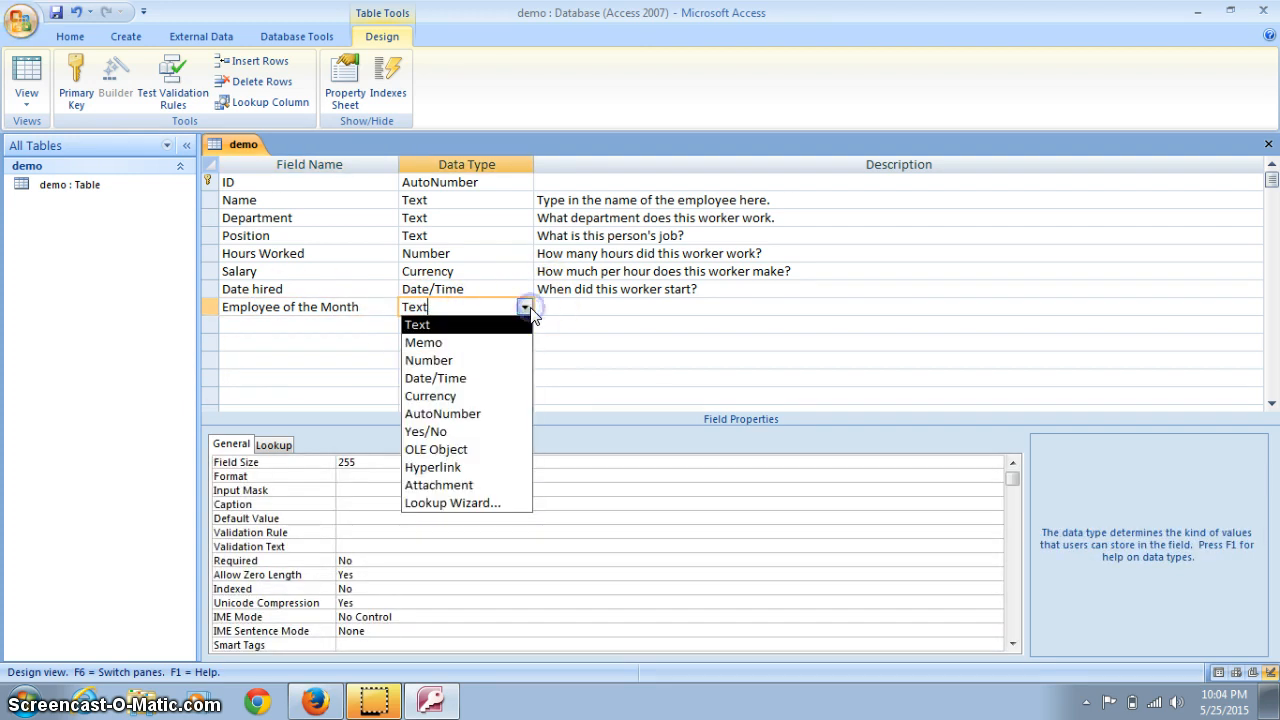
click(456, 431)
- Describe the Employee of the Month field as "Has this person been employee of the month?" and save the table
click(550, 304)
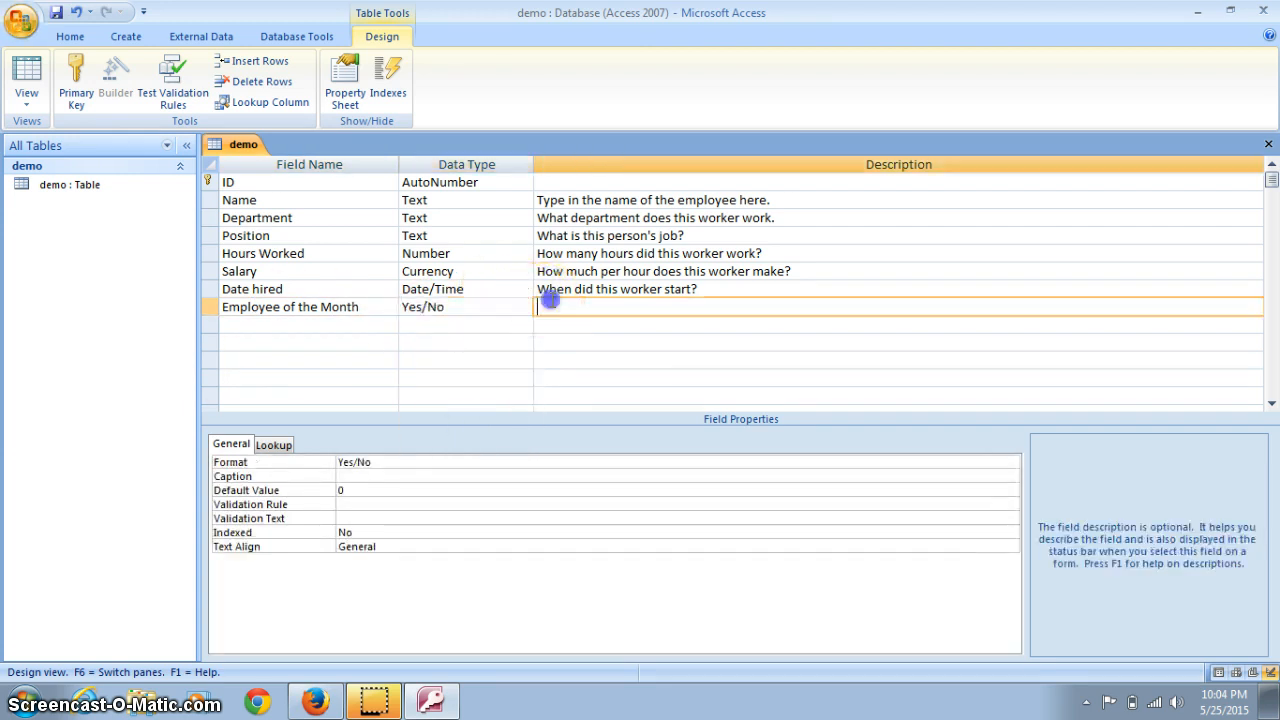
text(Has this person been em)
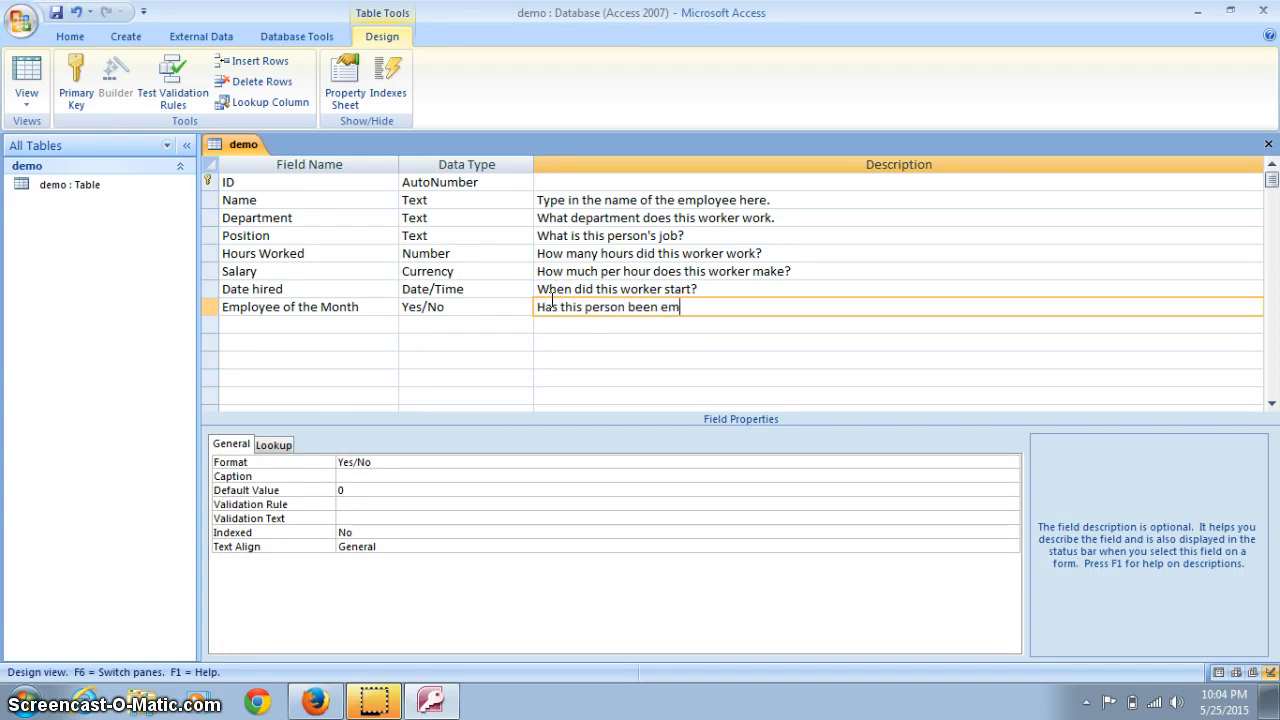
text(ployee of th)
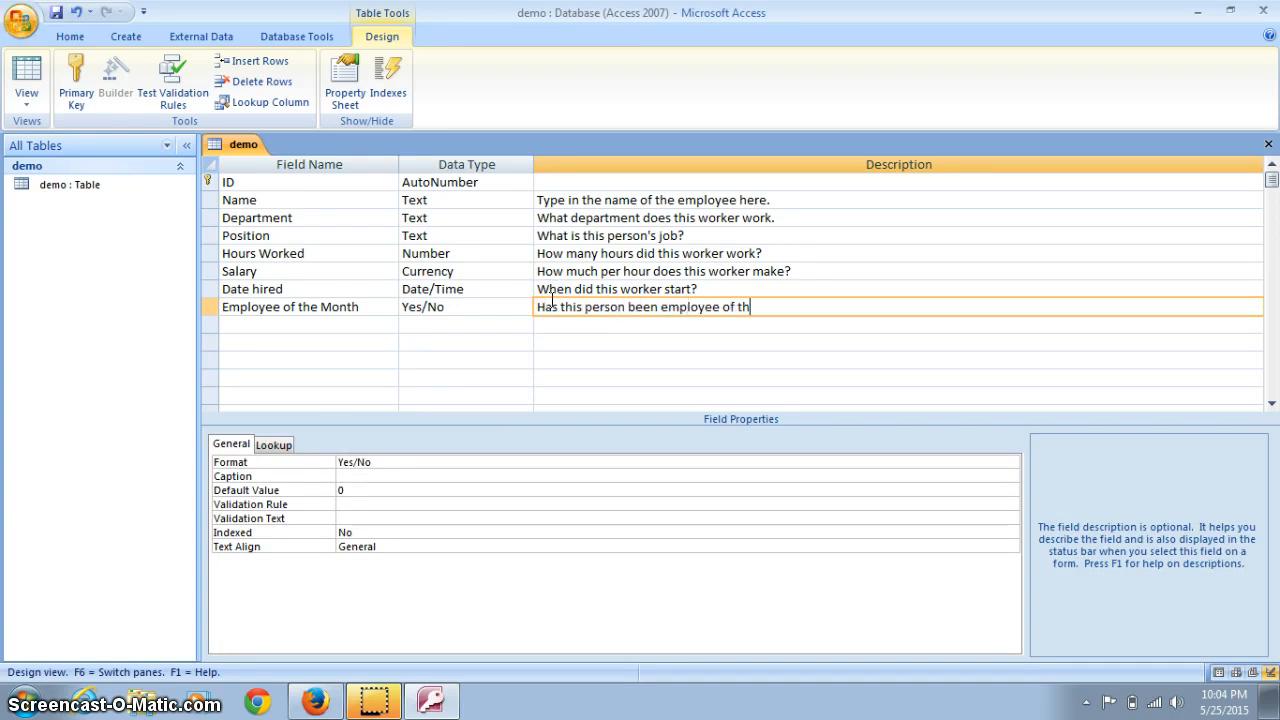
text(e month?)
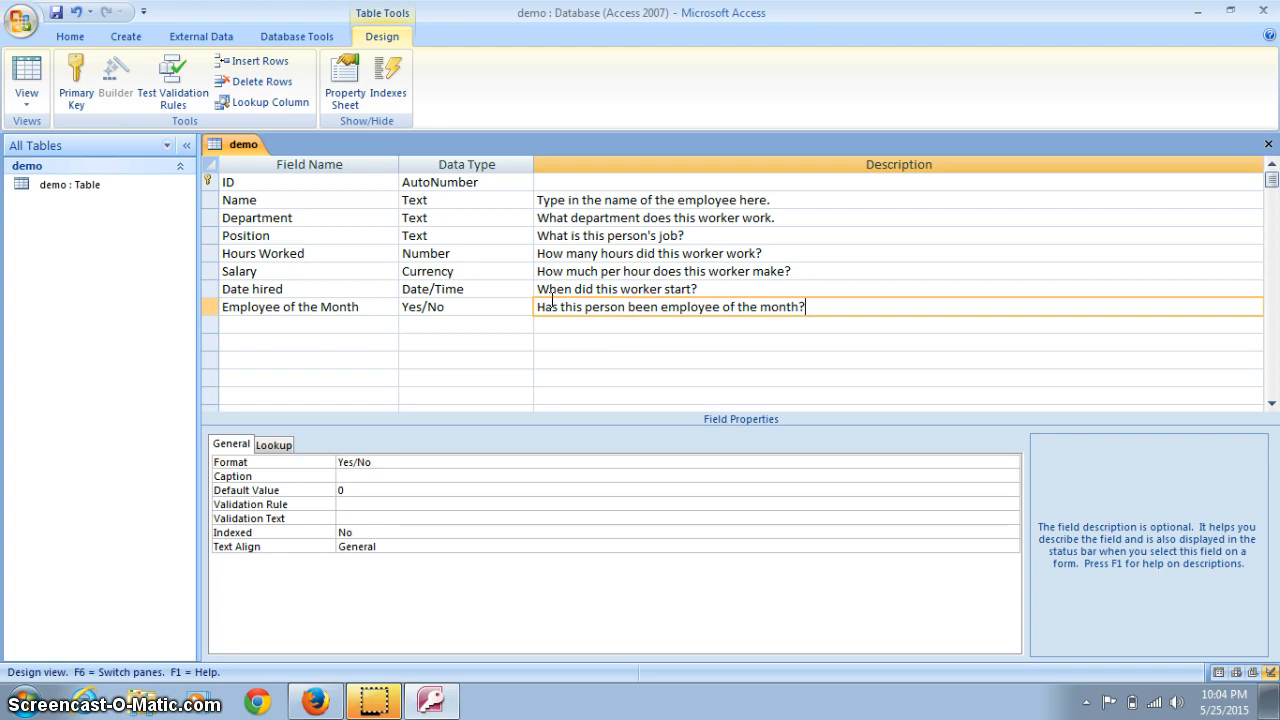
click(56, 12)
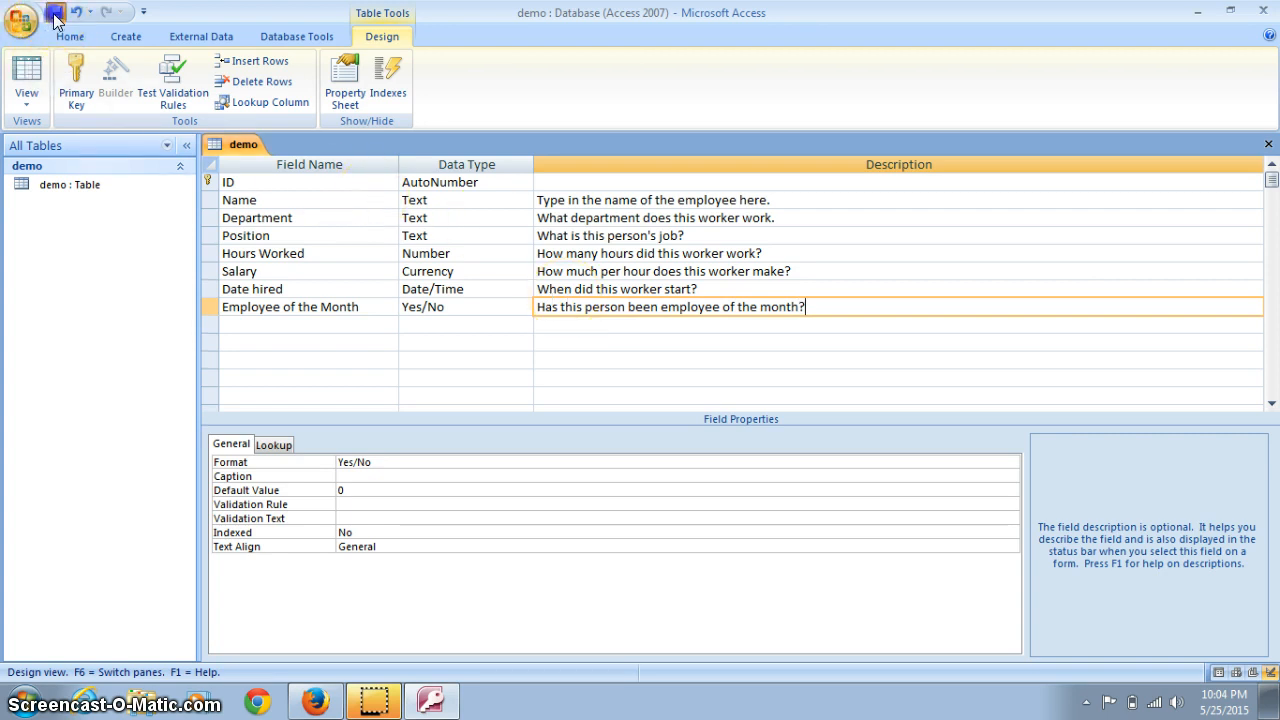
- In Datasheet View, mark the second and third records as Employee of the Month and save the table
click(26, 95)
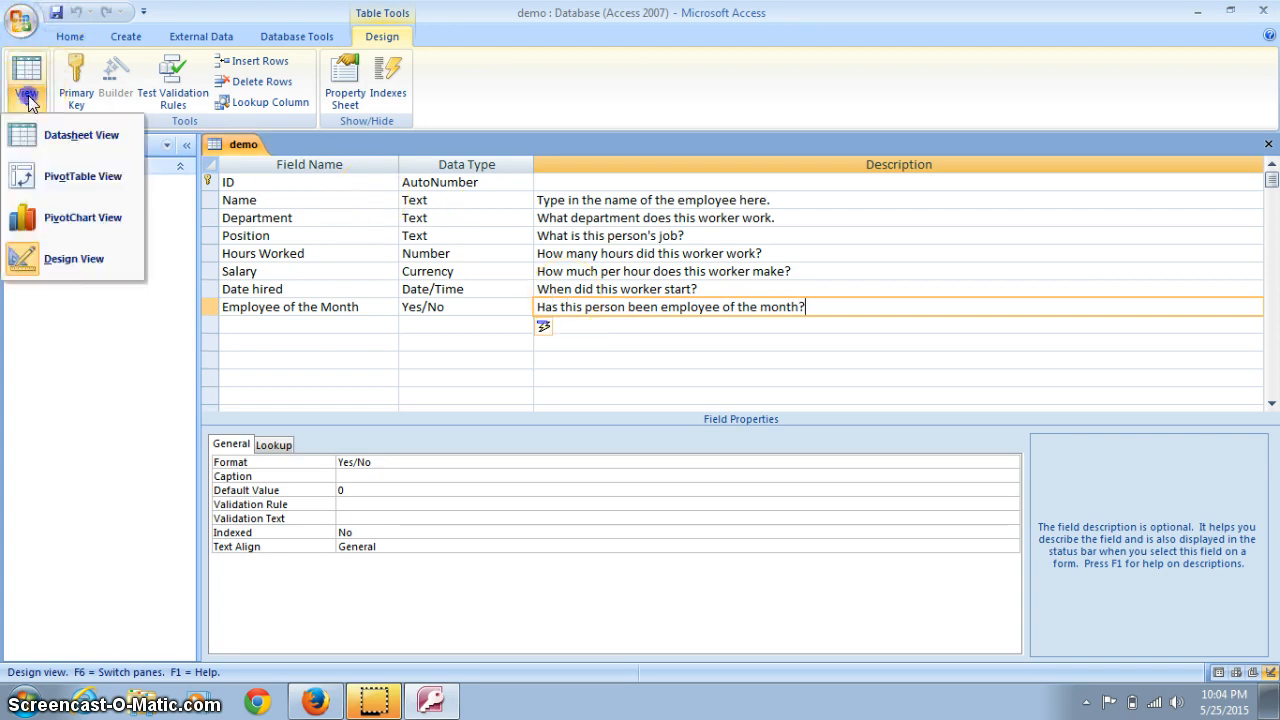
click(78, 135)
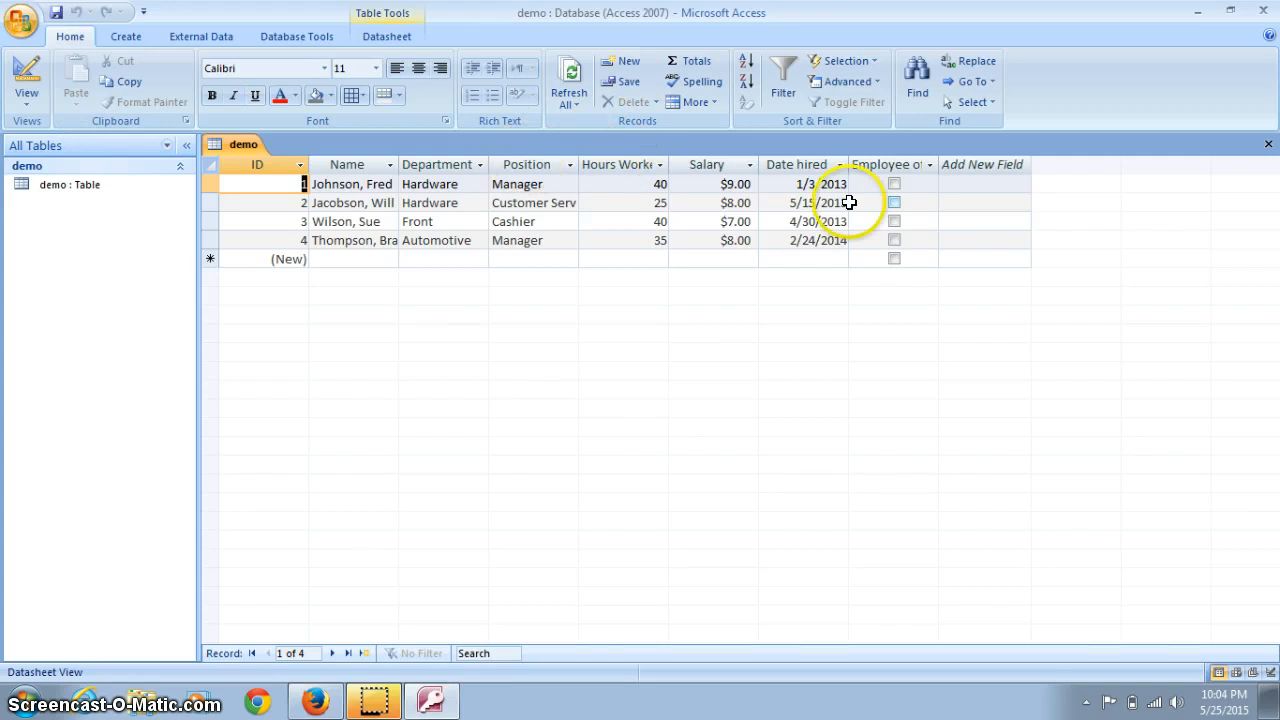
click(894, 202)
click(894, 221)
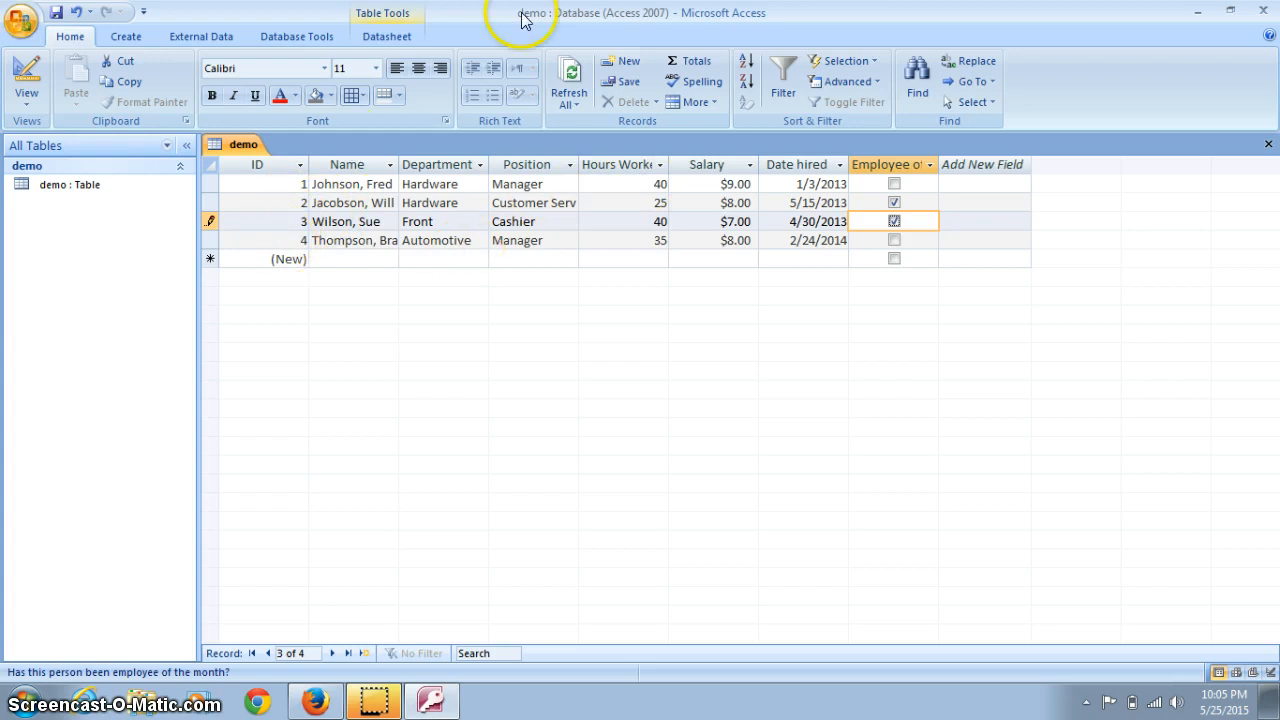
click(55, 13)
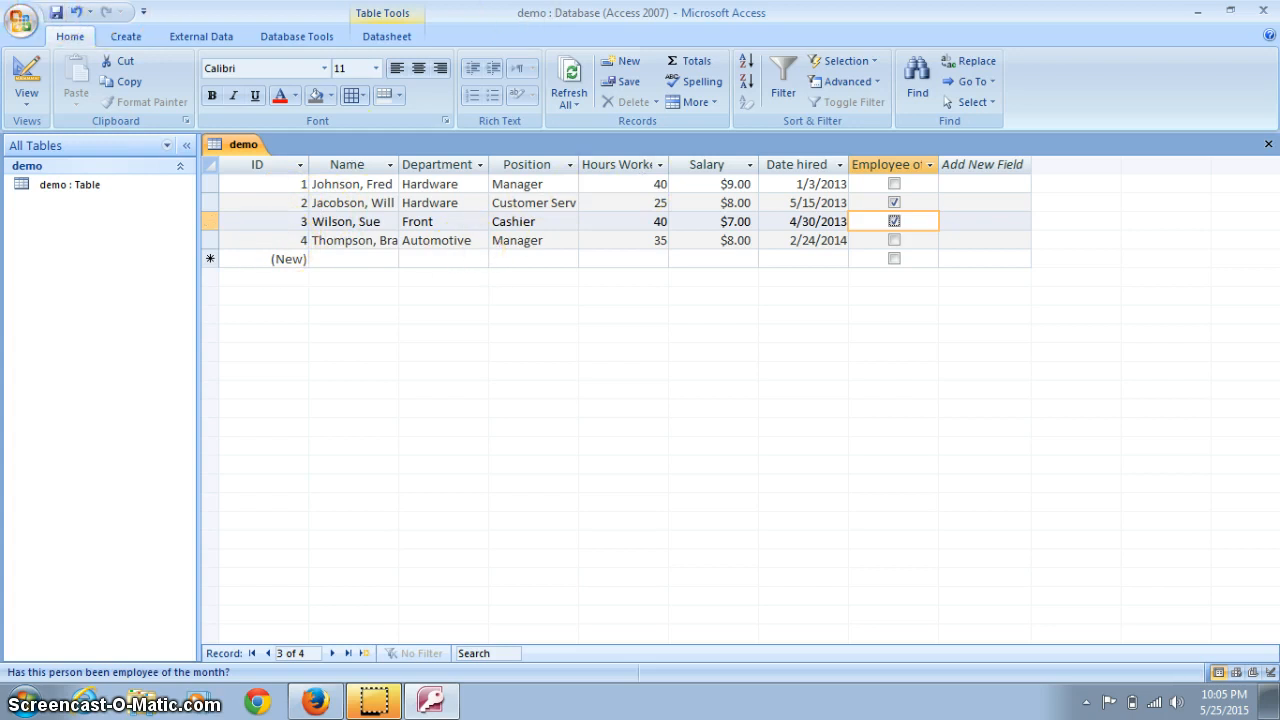